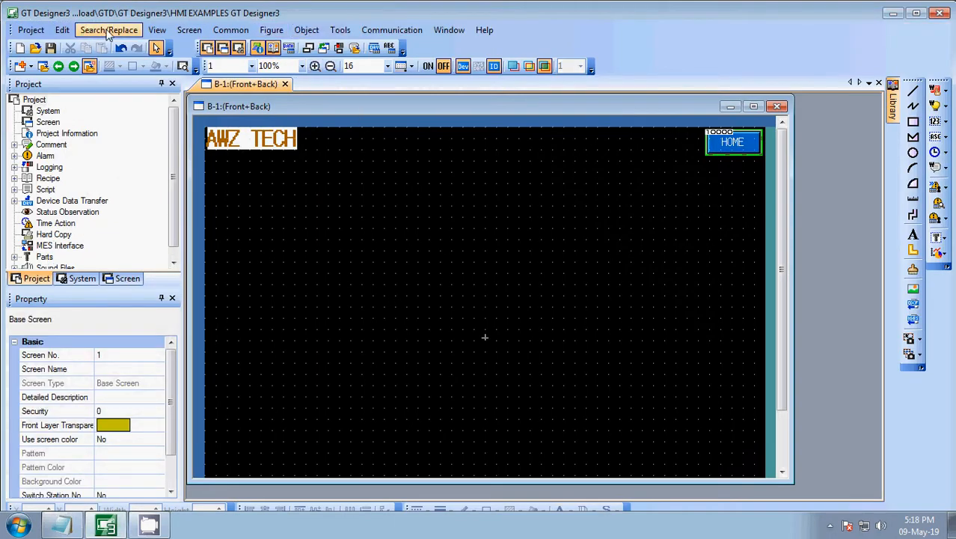
Create a new base screen with screen number 3 and the name "FUNCTION OF SWITCHES AND LAMPS"
click(190, 30)
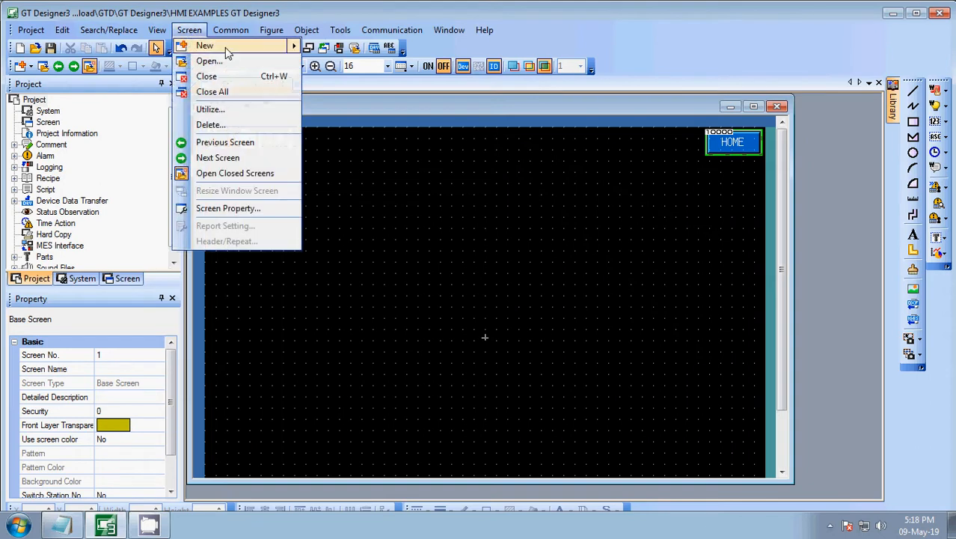
click(336, 45)
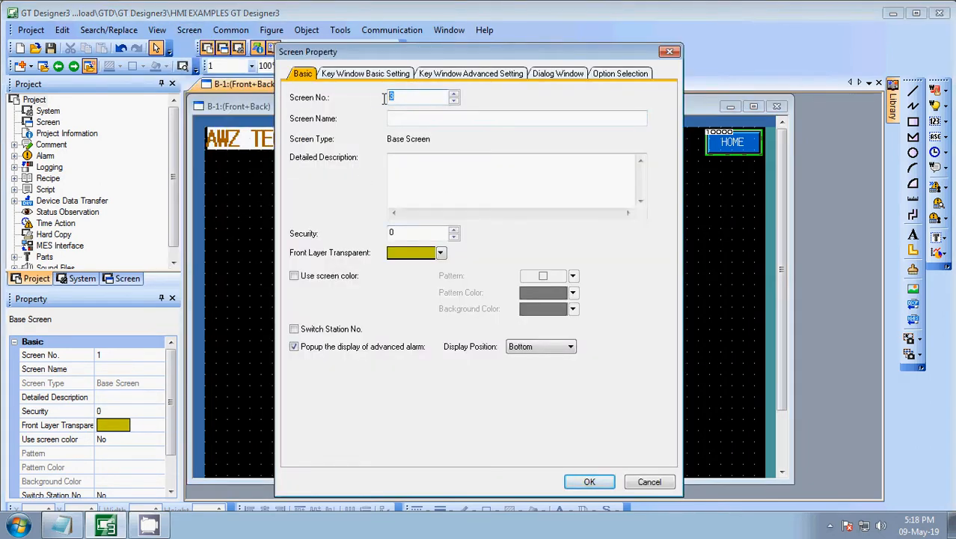
text(2)
click(402, 113)
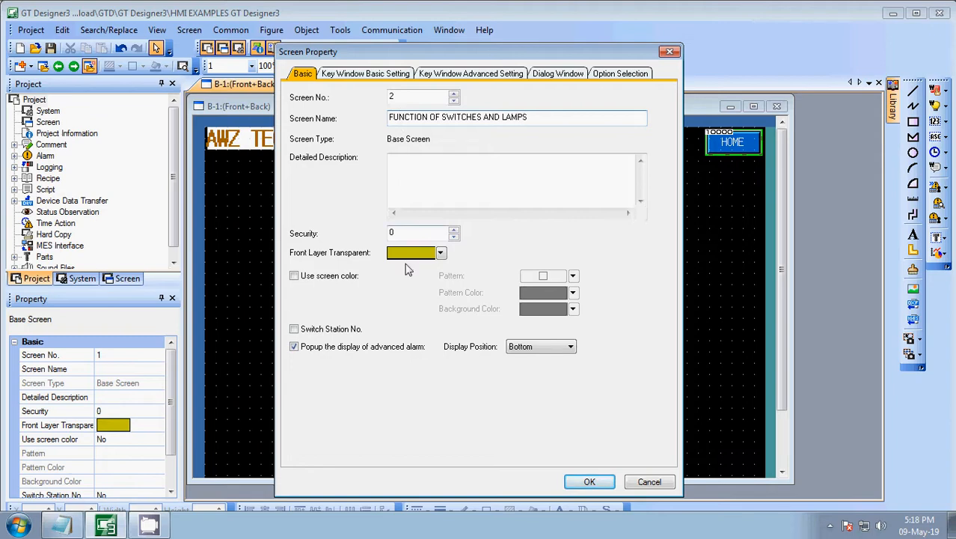
click(590, 483)
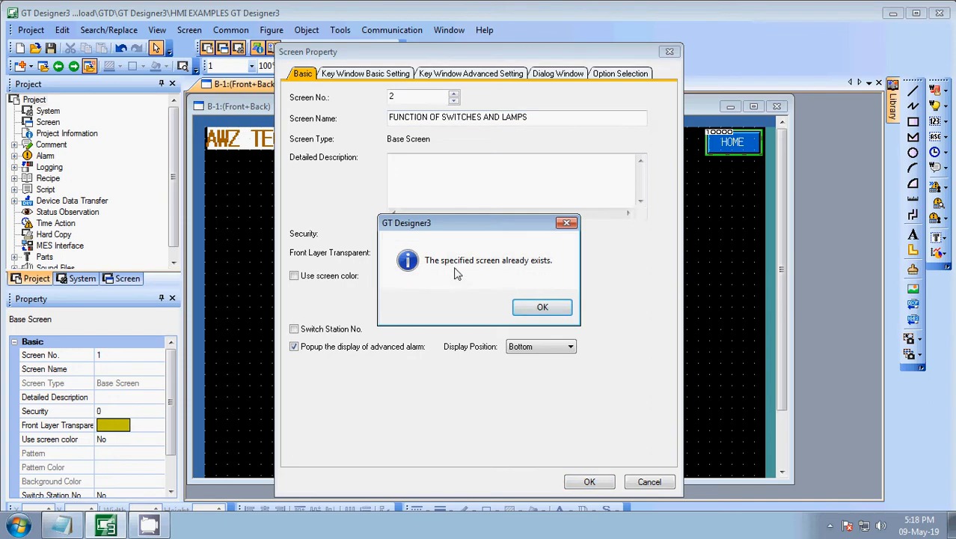
click(542, 308)
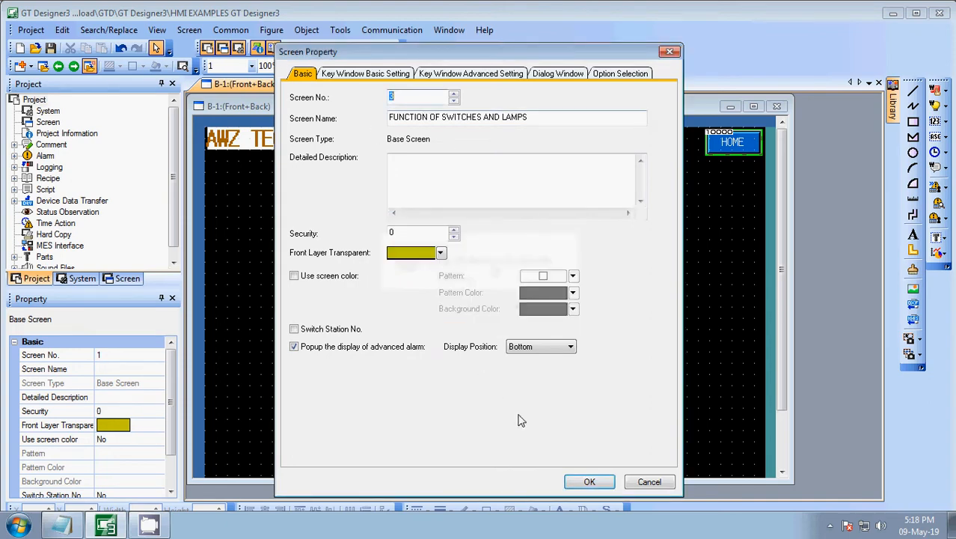
click(581, 480)
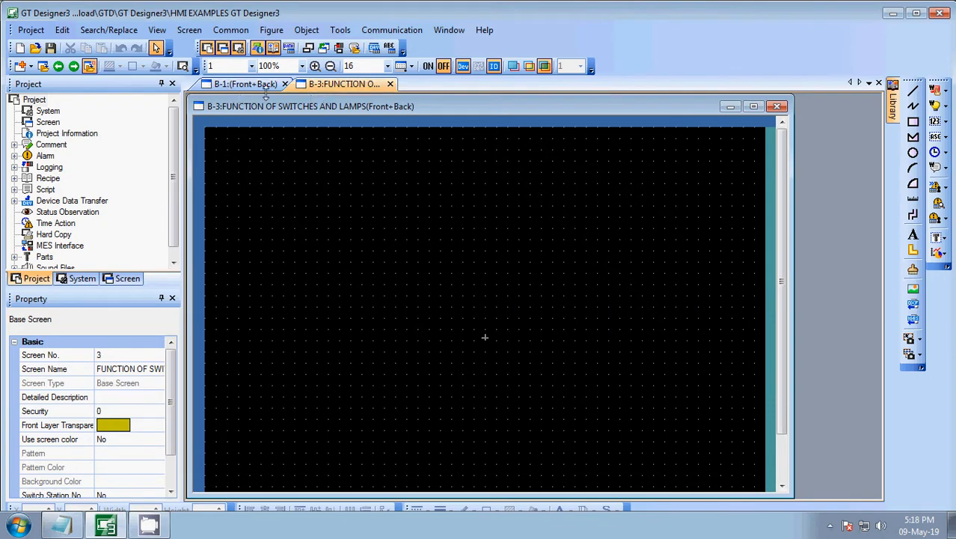
Copy the HOME screen switch from base screen 1 into the upper-right corner of base screen 3
click(245, 86)
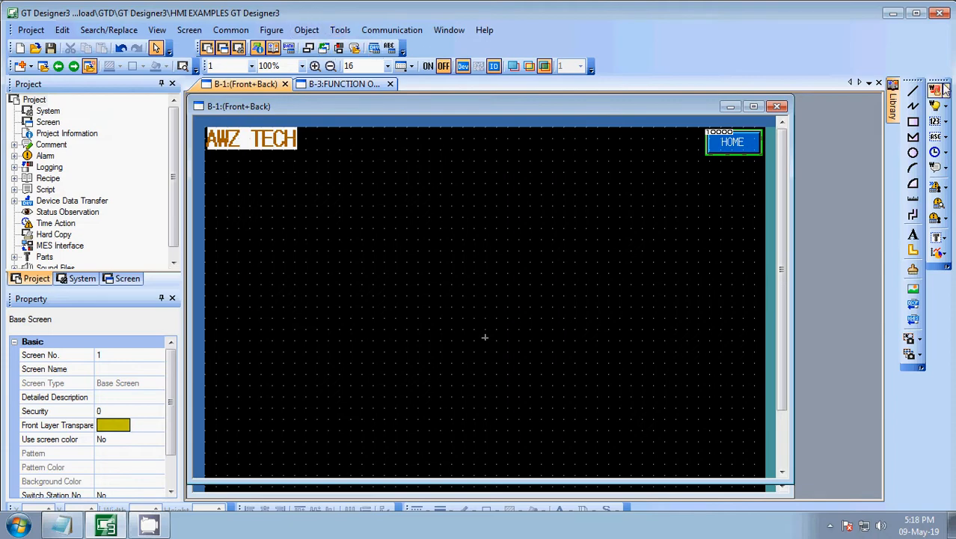
click(738, 144)
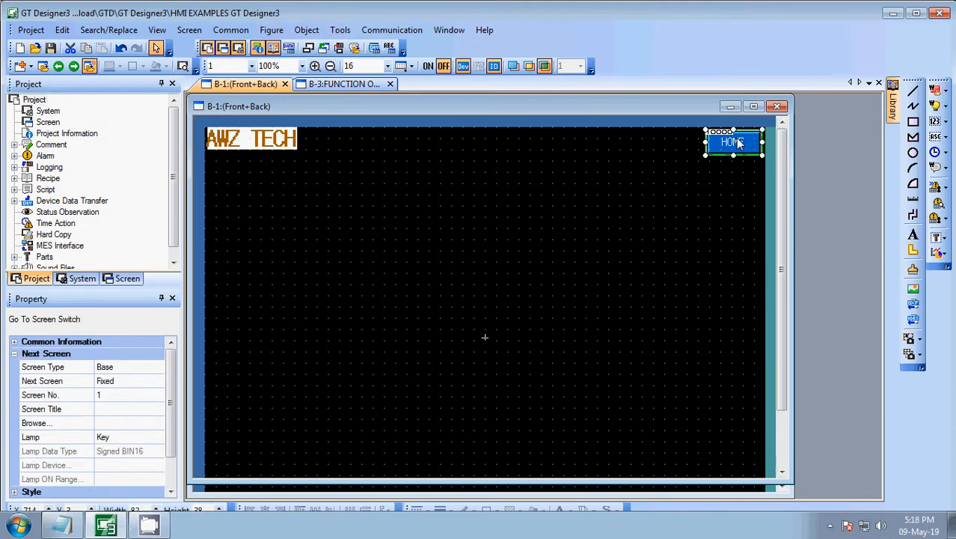
click(344, 84)
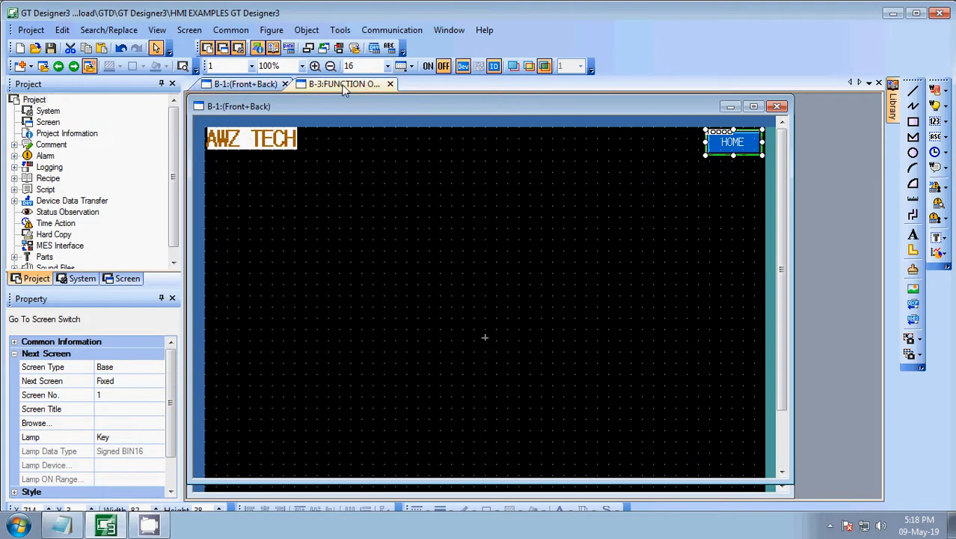
key(ctrl+v)
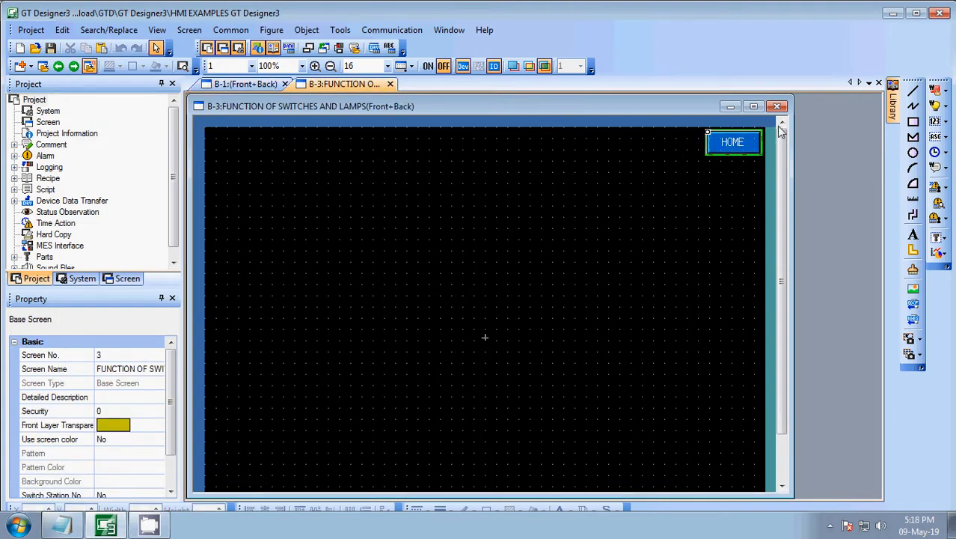
drag(713, 147, 735, 143)
click(721, 168)
click(712, 164)
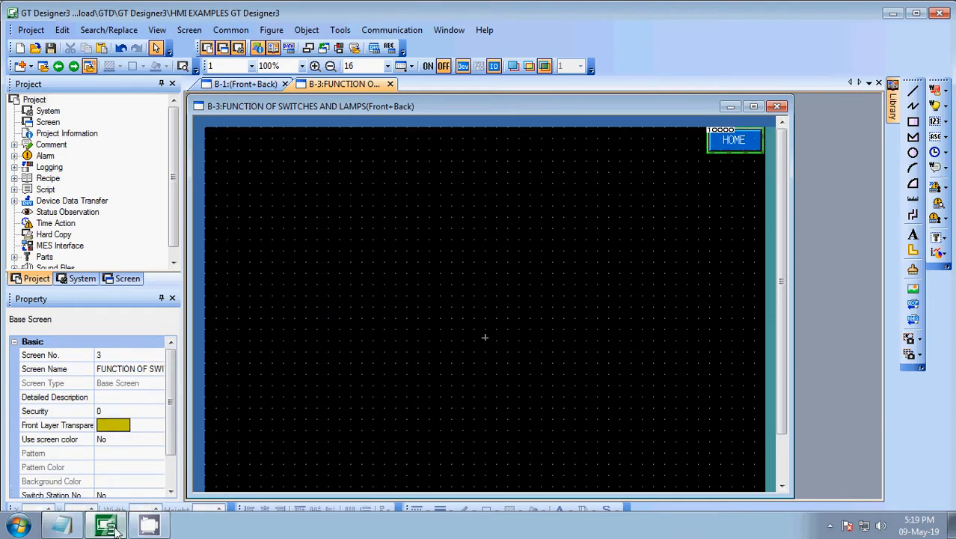
Switch to the Notepad notes on switches and lamps and read the Bit Switch and Word Switch descriptions
mouse_move(109, 529)
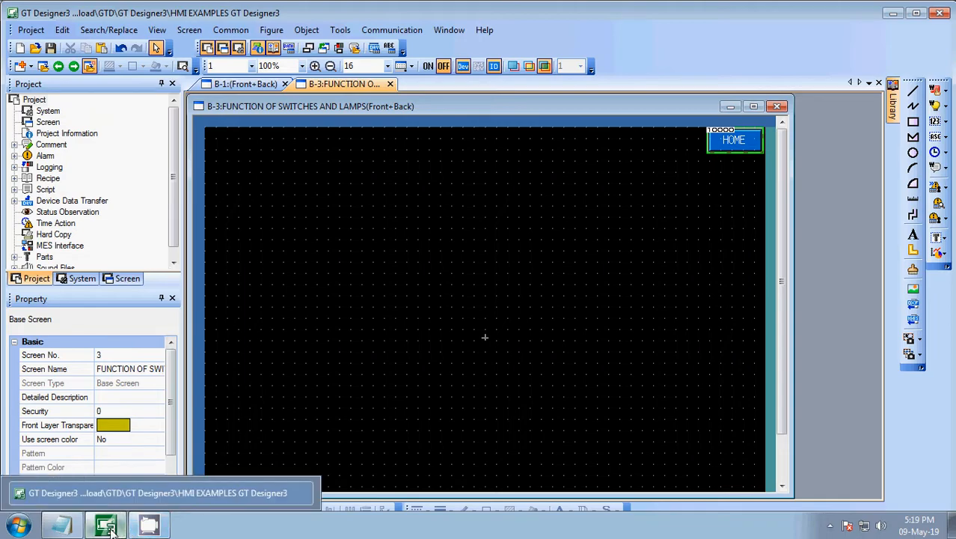
click(61, 525)
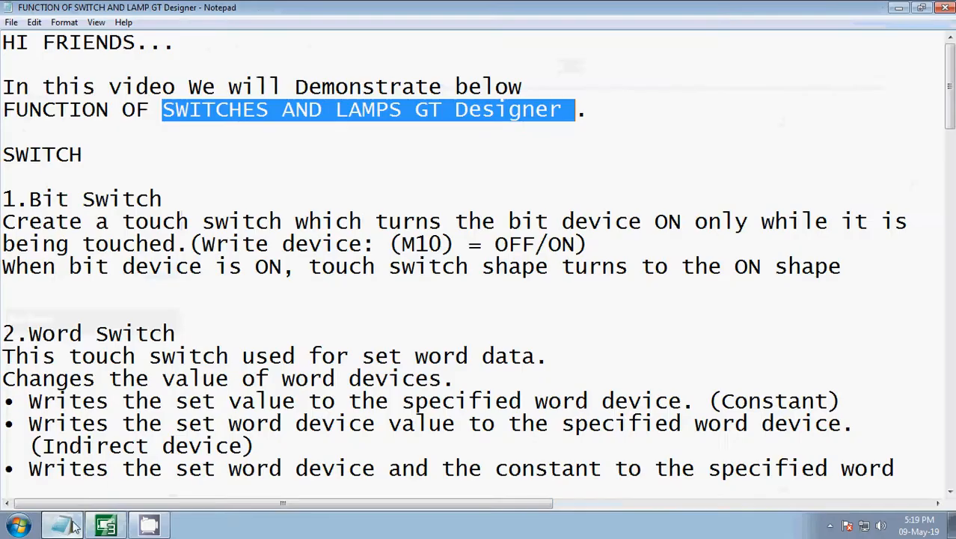
click(66, 292)
drag(3, 154, 126, 154)
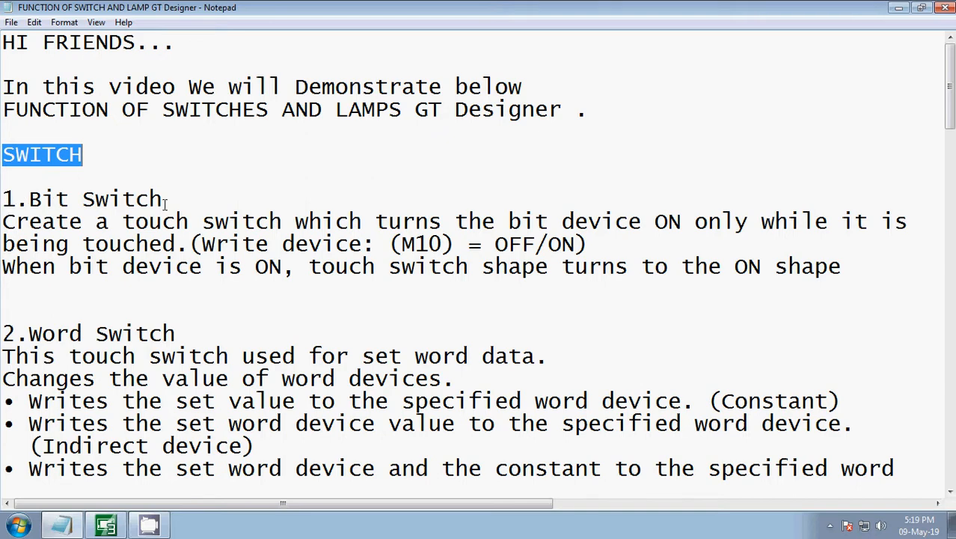
drag(2, 199, 178, 199)
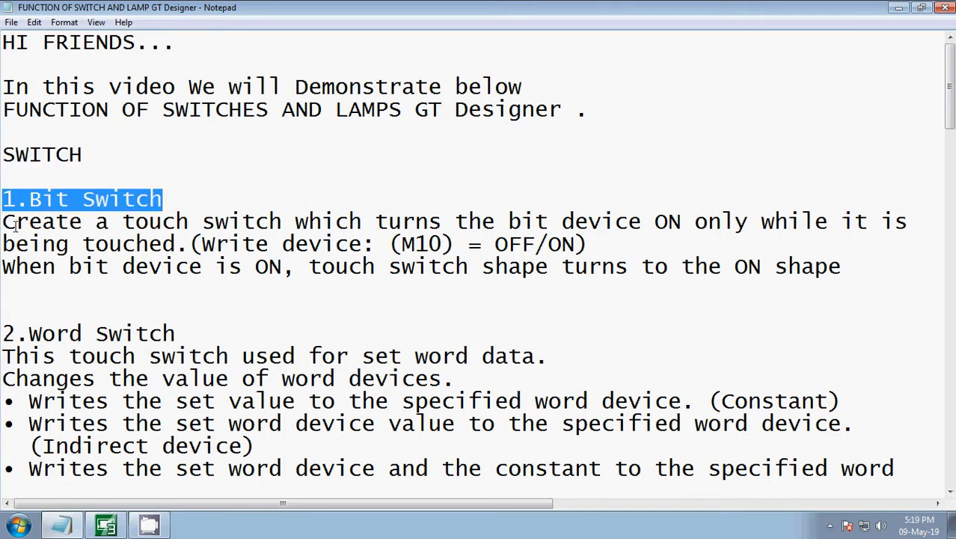
drag(4, 224, 919, 259)
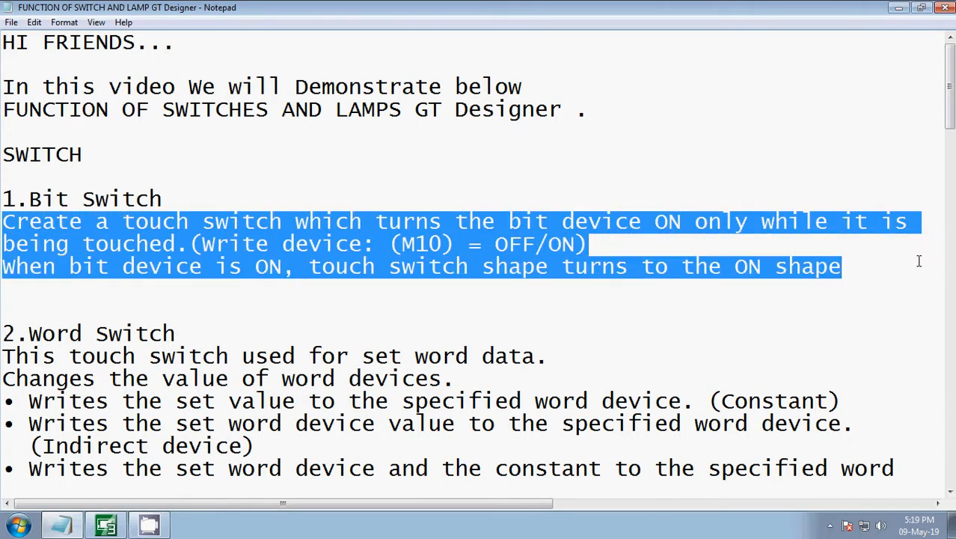
scroll(416, 330, down, 1)
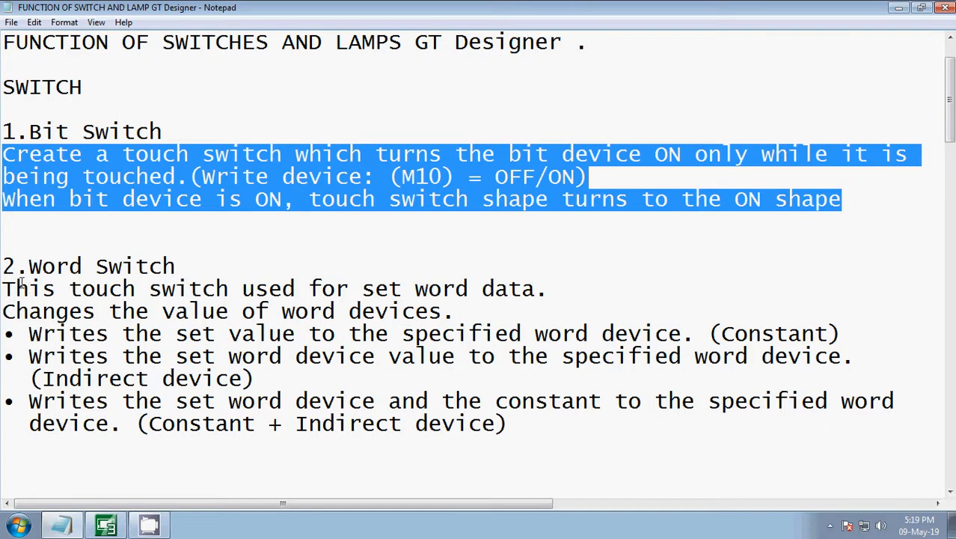
drag(3, 266, 555, 298)
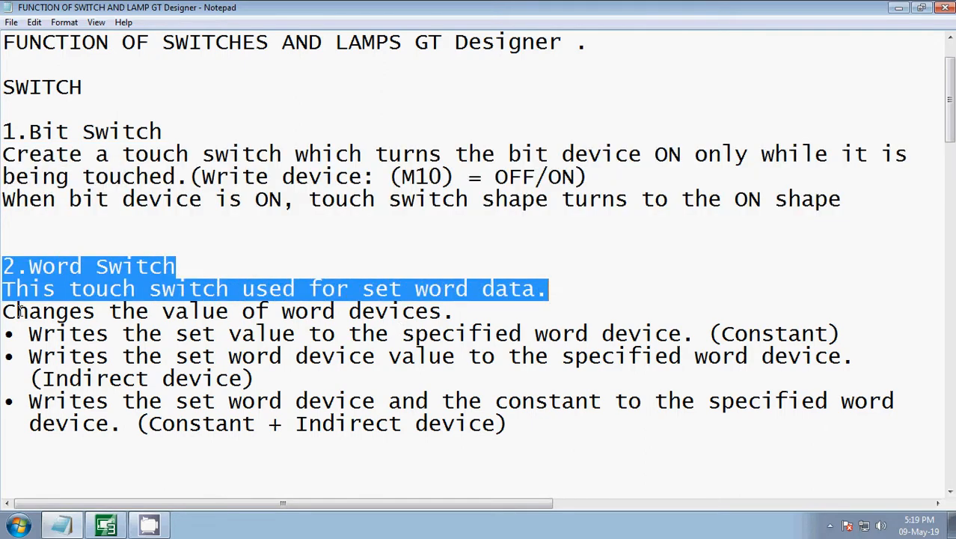
drag(3, 311, 474, 307)
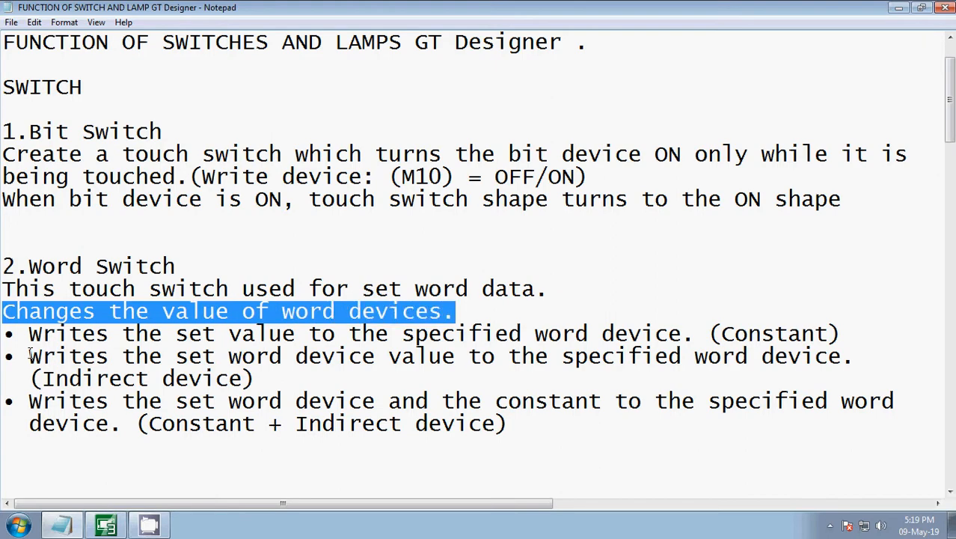
drag(29, 333, 388, 410)
drag(44, 379, 912, 403)
drag(30, 424, 514, 427)
Read the notes on the Go To Screen Switch and the Change Station No. Switch
scroll(517, 426, down, 4)
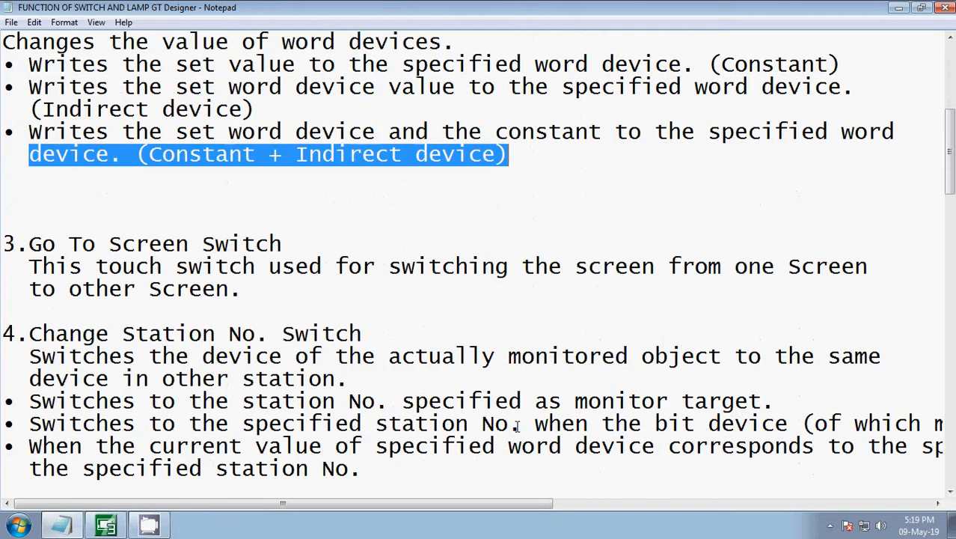
drag(26, 245, 291, 240)
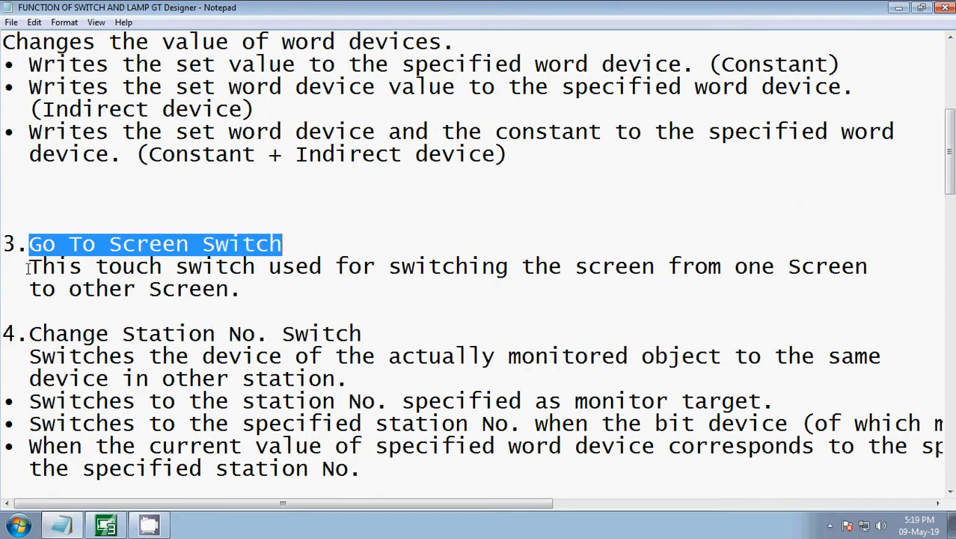
drag(28, 267, 272, 285)
scroll(238, 335, down, 2)
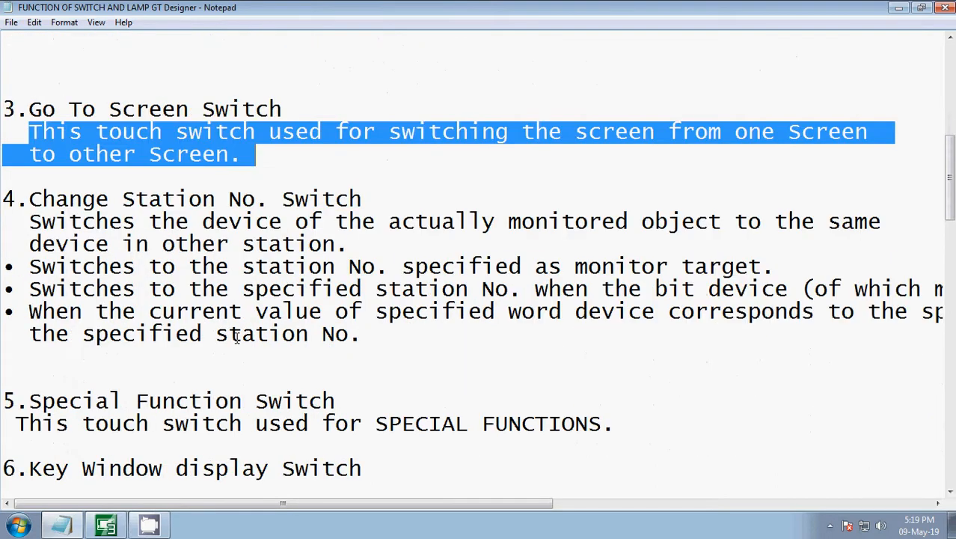
drag(9, 199, 913, 238)
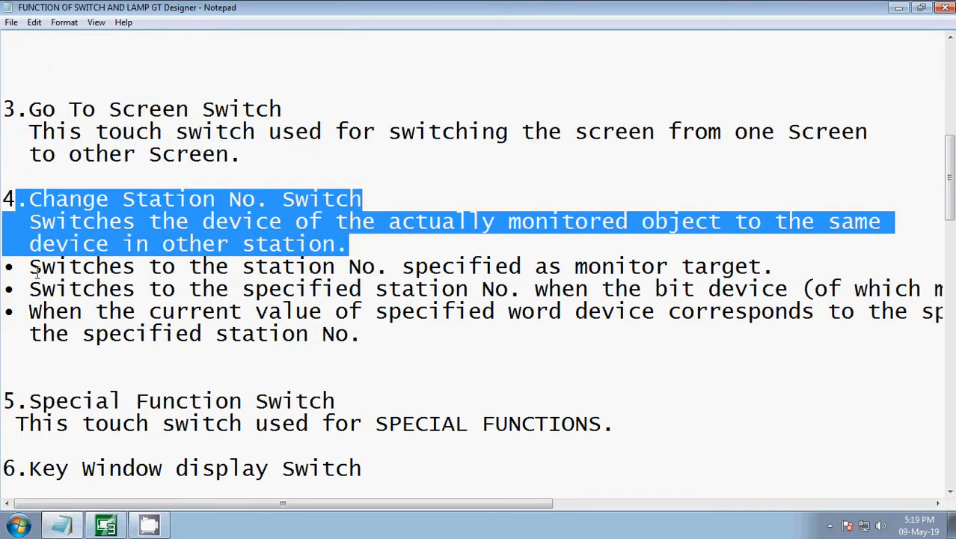
drag(30, 267, 779, 268)
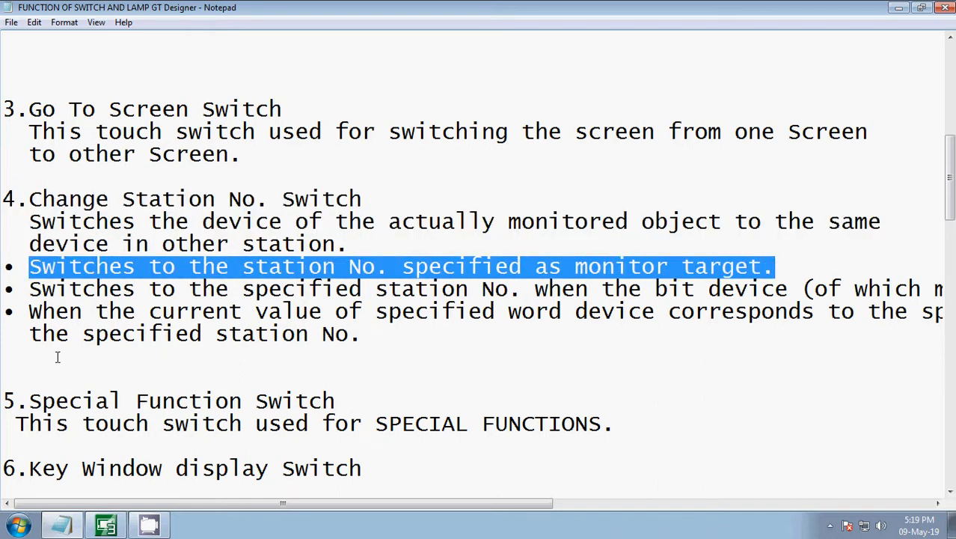
drag(29, 294, 607, 333)
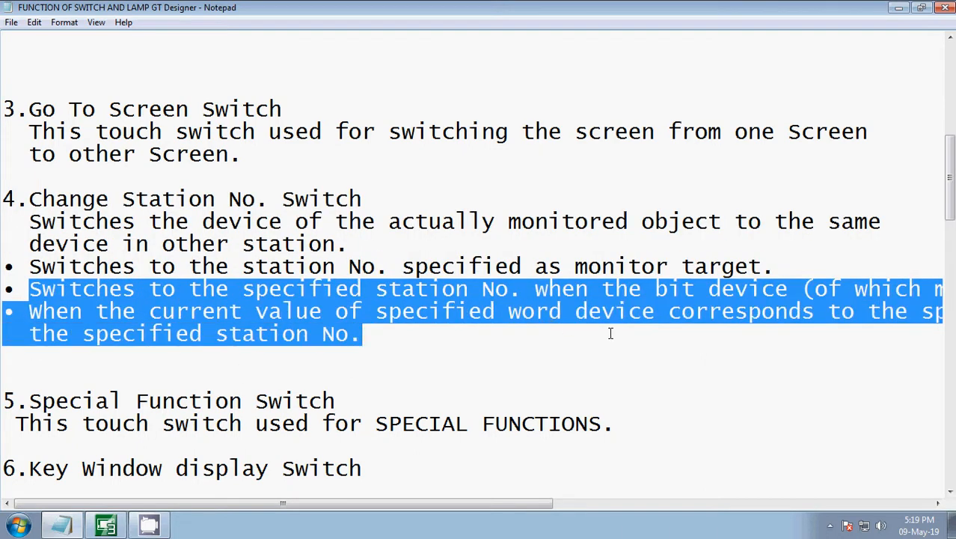
Wrap the two overlong Change Station No. Switch bullets before "which" and "the specified", and align the Special Function Switch description with its heading
scroll(415, 402, down, 1)
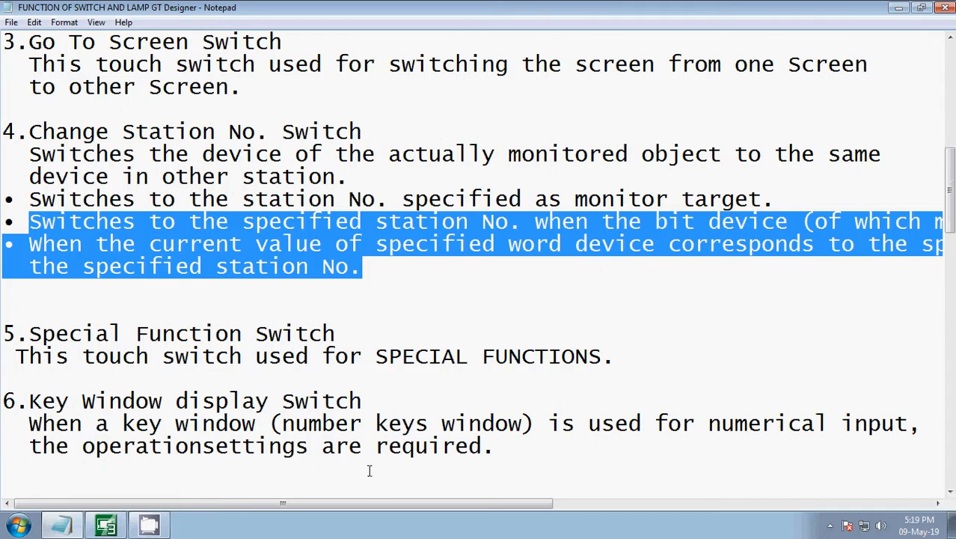
drag(386, 508, 576, 508)
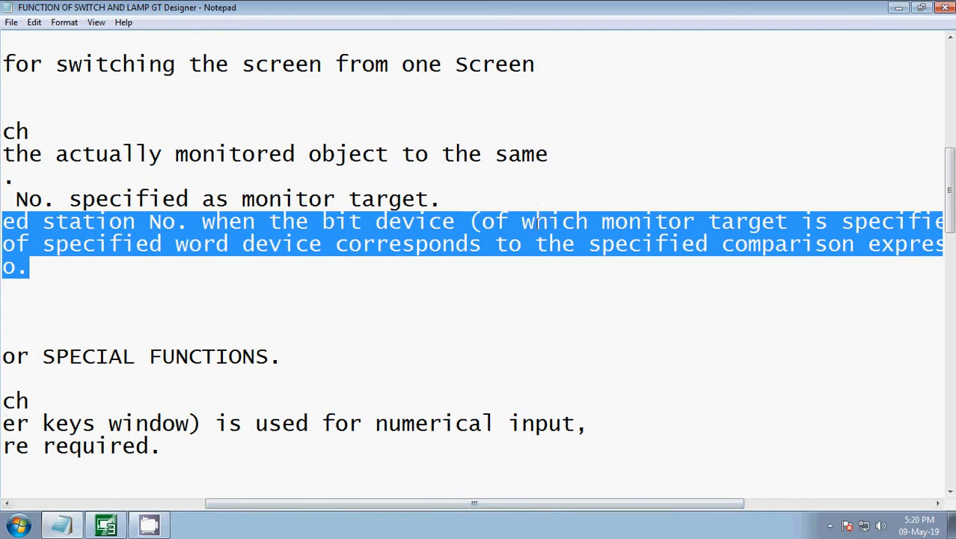
click(522, 221)
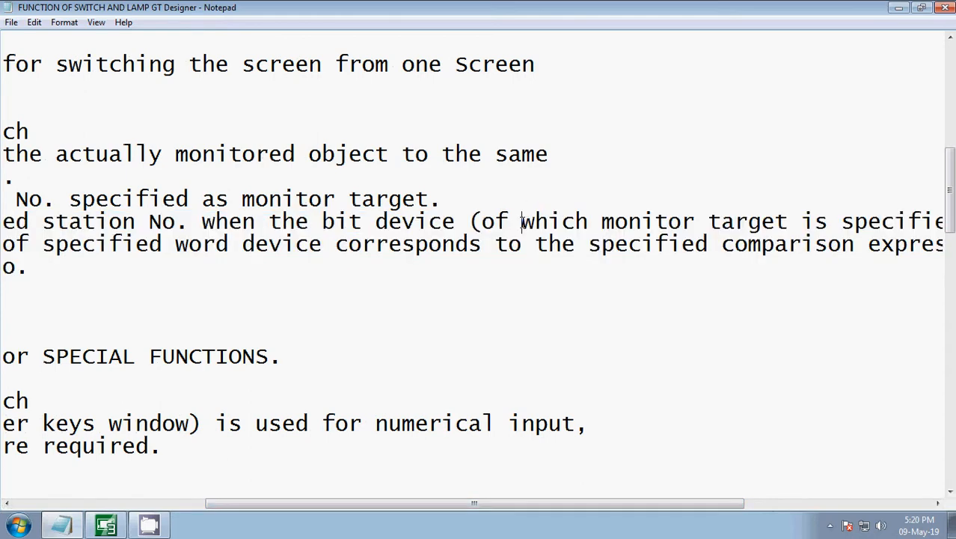
key(Return)
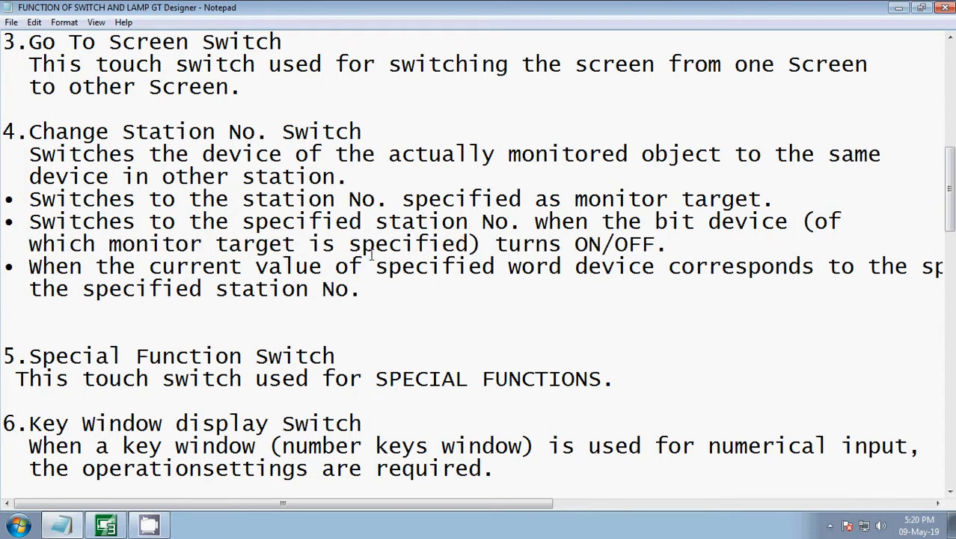
click(868, 267)
key(Return)
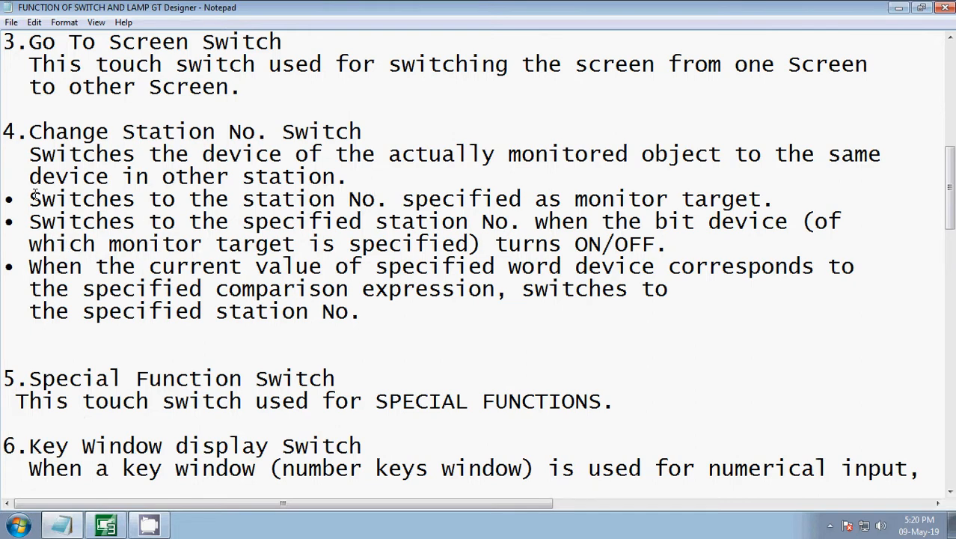
drag(33, 378, 259, 429)
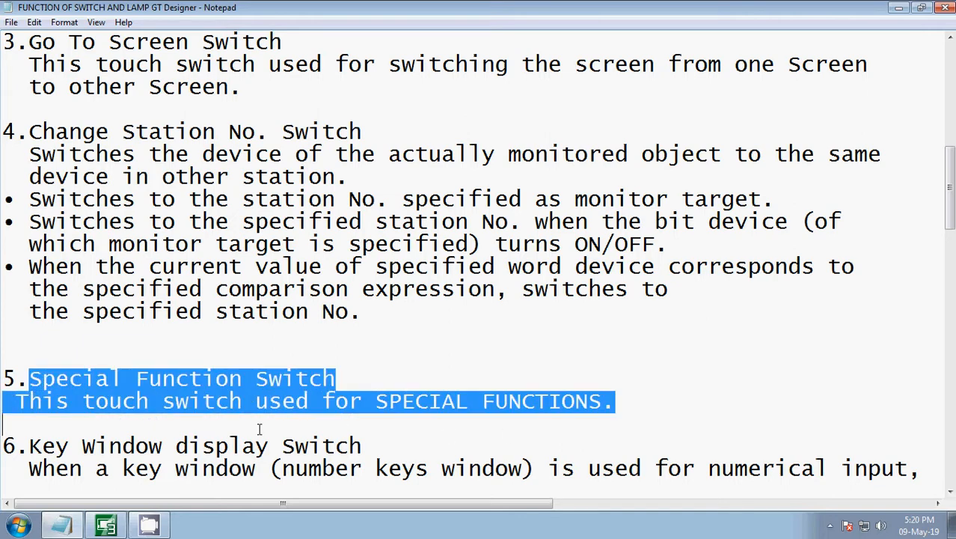
click(11, 402)
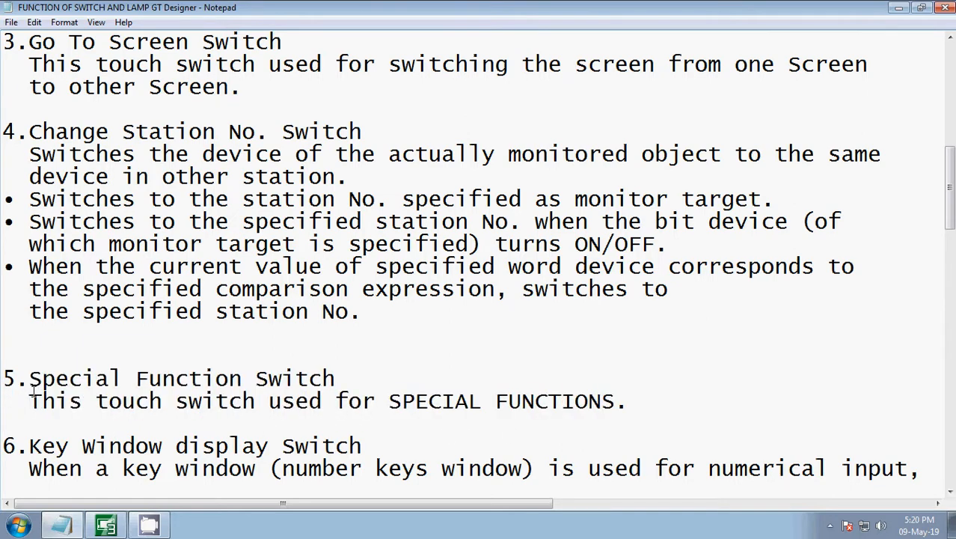
Read the notes on the Key Window Display Switch and the Key Code Switch
scroll(140, 386, down, 2)
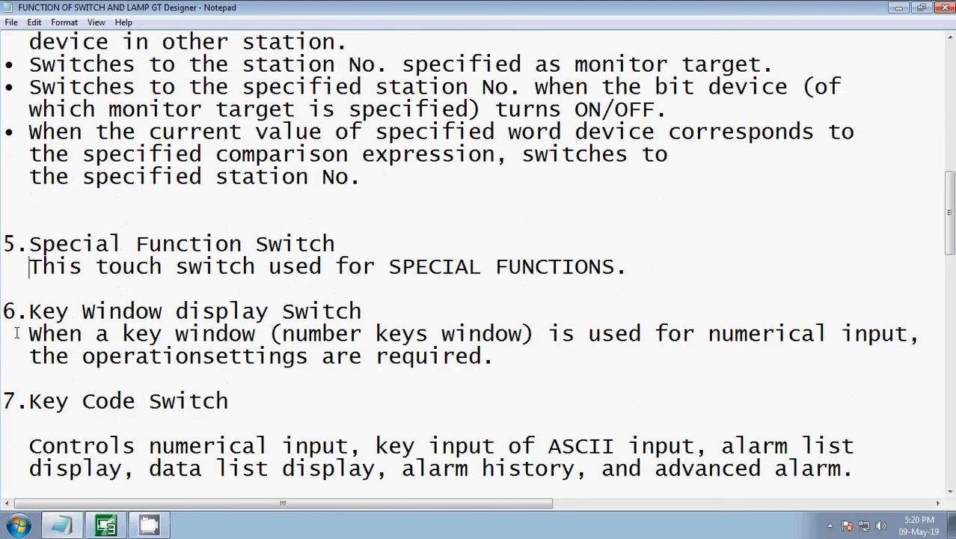
drag(25, 311, 595, 380)
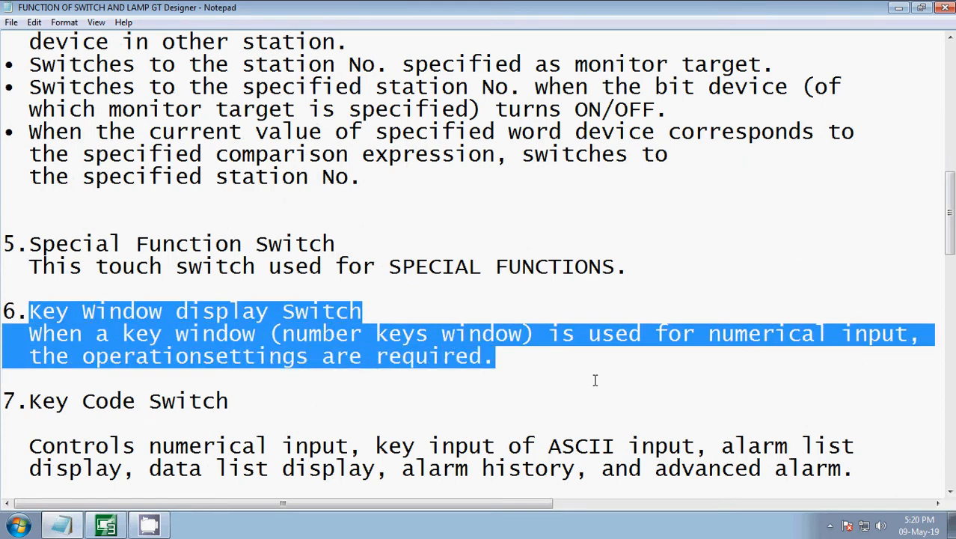
scroll(570, 392, down, 2)
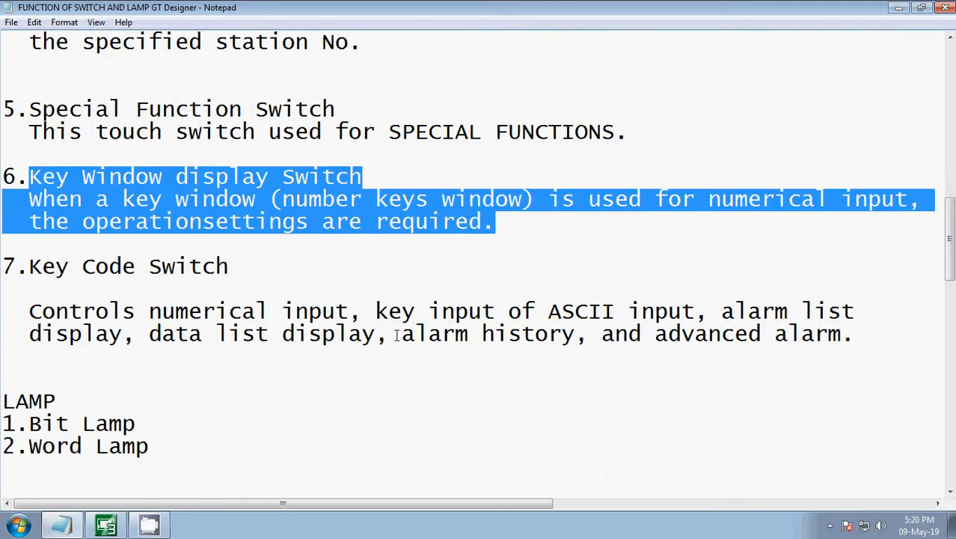
drag(3, 268, 862, 345)
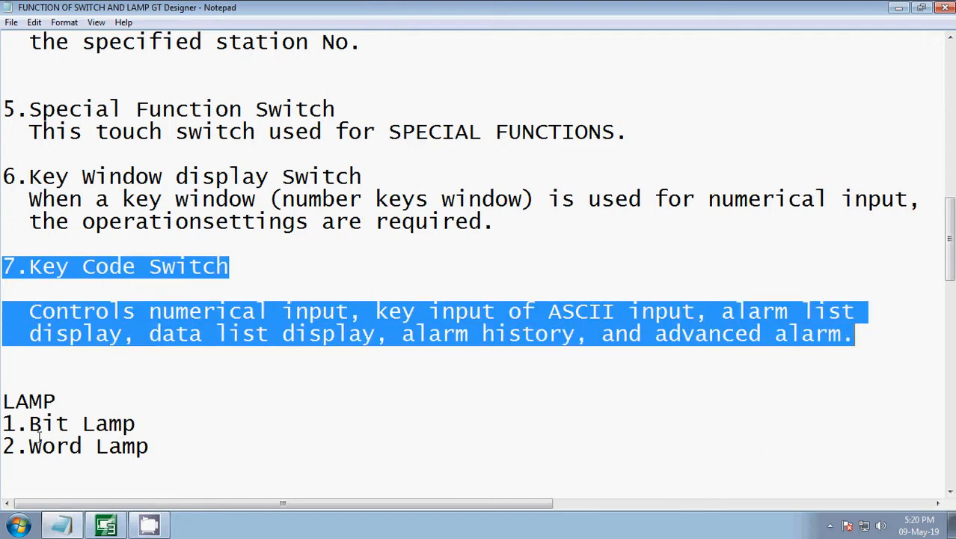
Read the Bit Lamp and Word Lamp entries to the end of the notes and reread the Bit Switch description
drag(4, 424, 161, 433)
drag(4, 447, 160, 450)
scroll(171, 447, down, 3)
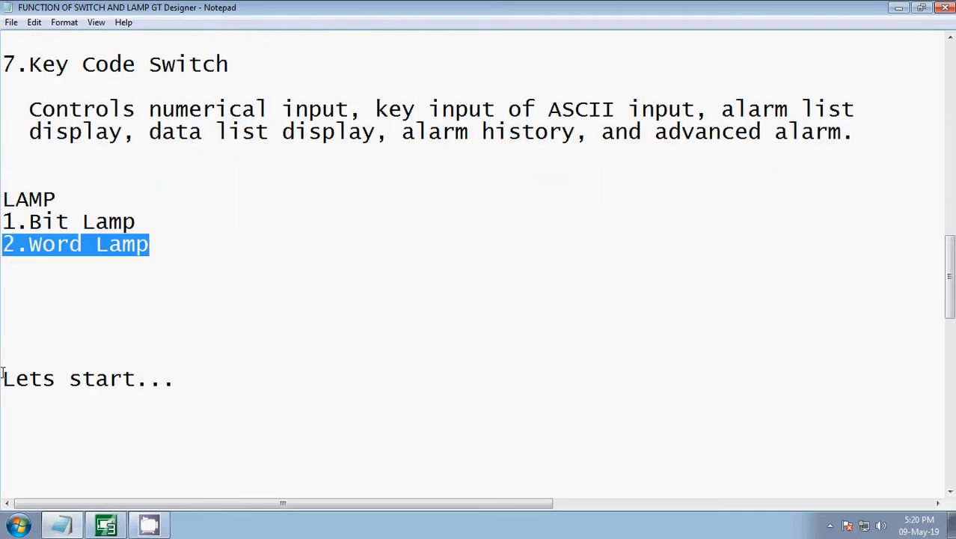
drag(3, 377, 234, 379)
scroll(234, 379, up, 15)
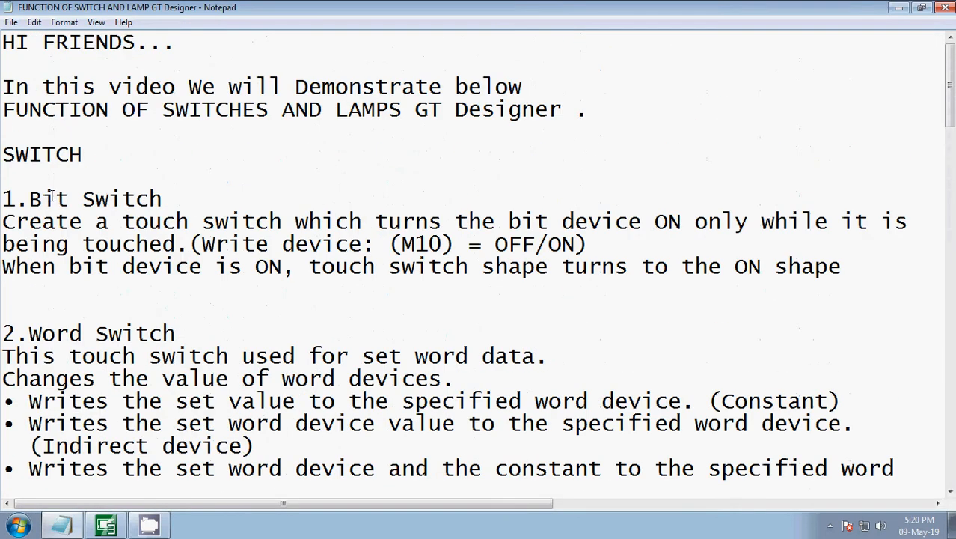
drag(7, 196, 878, 281)
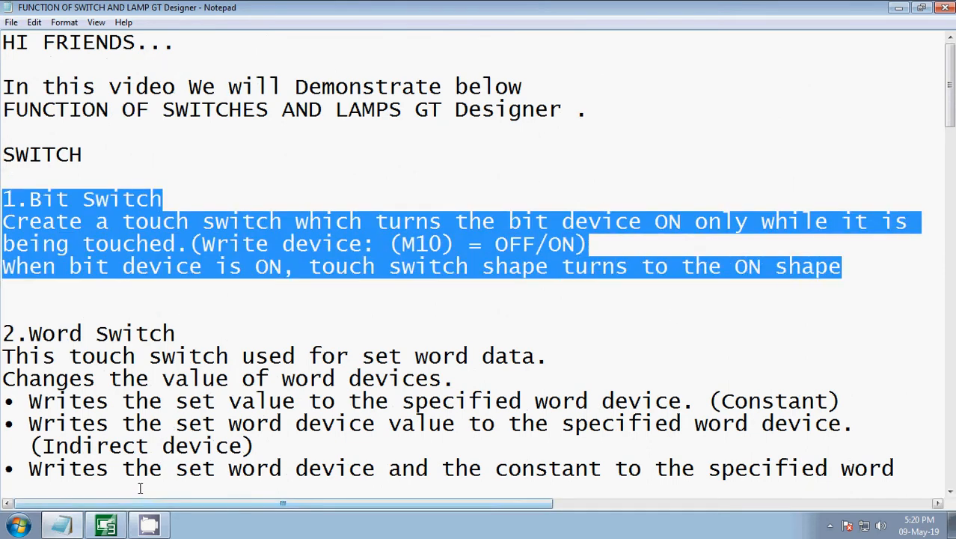
Switch to GT Designer3 and place a general Switch object, about 242 by 30, in the upper-left corner of base screen 3
click(111, 526)
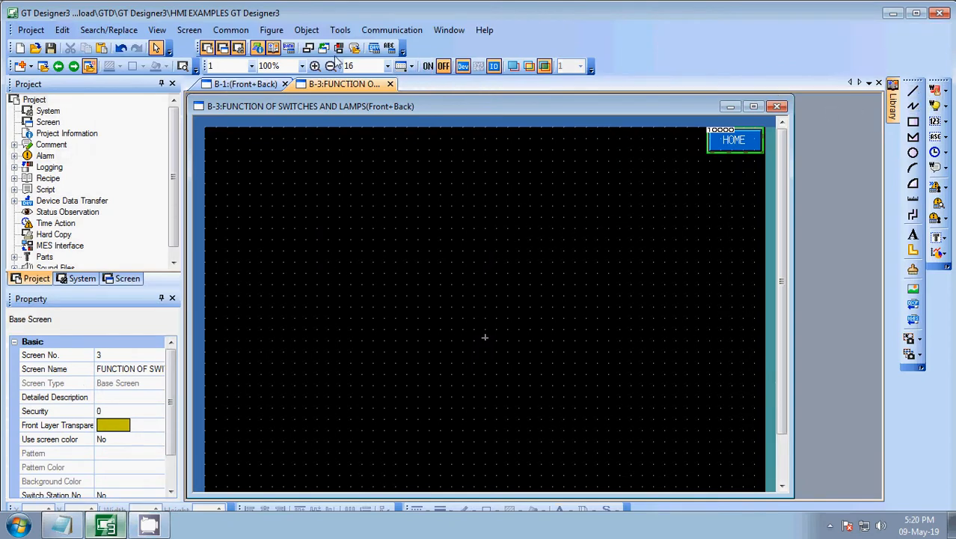
click(313, 30)
mouse_move(373, 47)
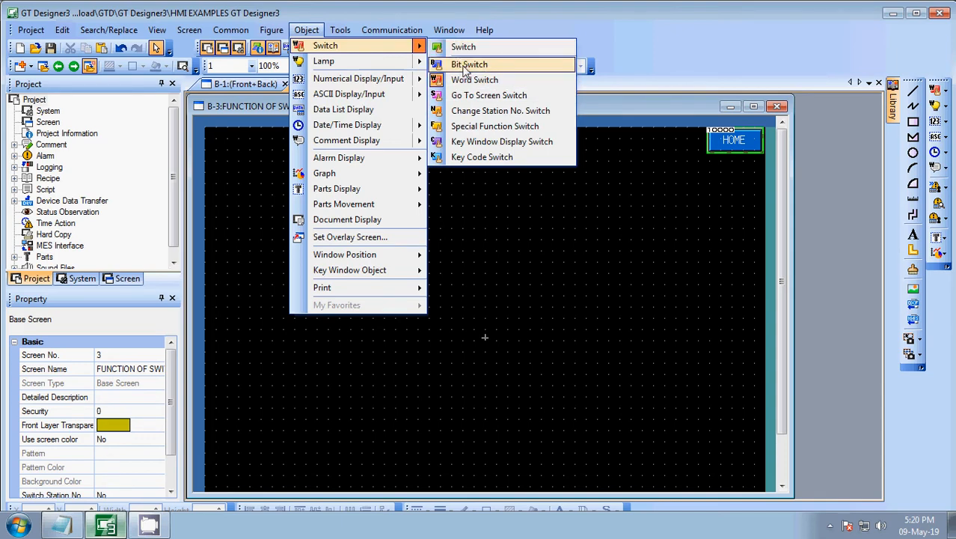
click(458, 64)
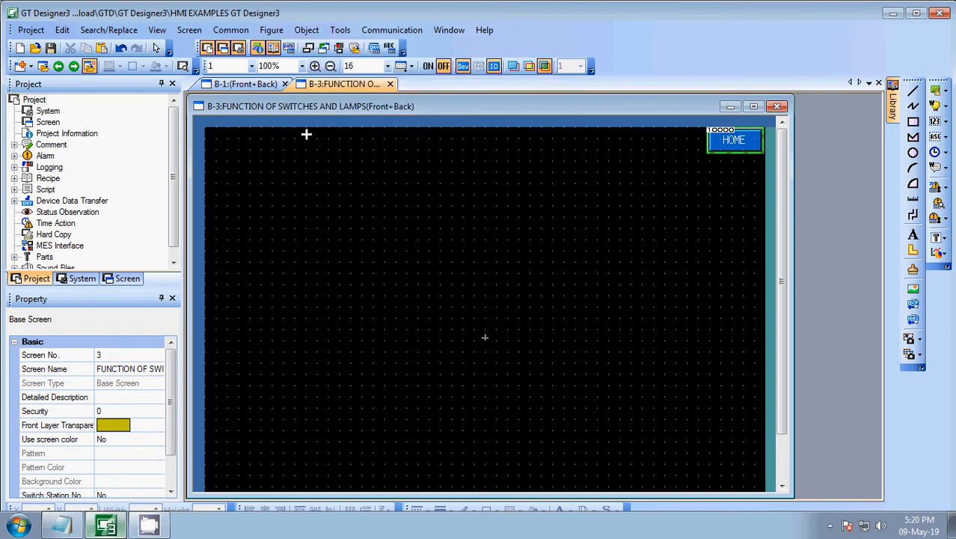
drag(218, 140, 386, 157)
Examine the action types offered in the new switch's settings, including the Bit action options
double_click(354, 150)
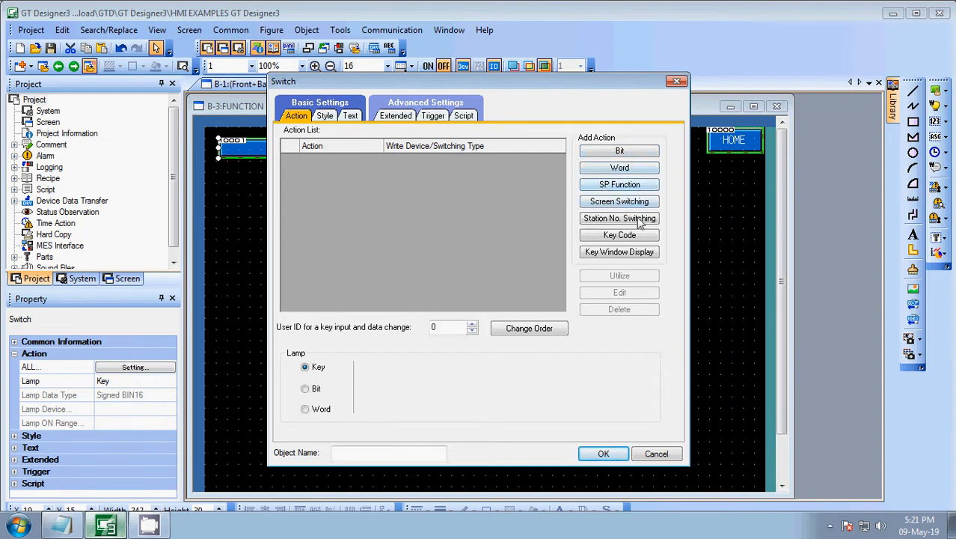
click(619, 152)
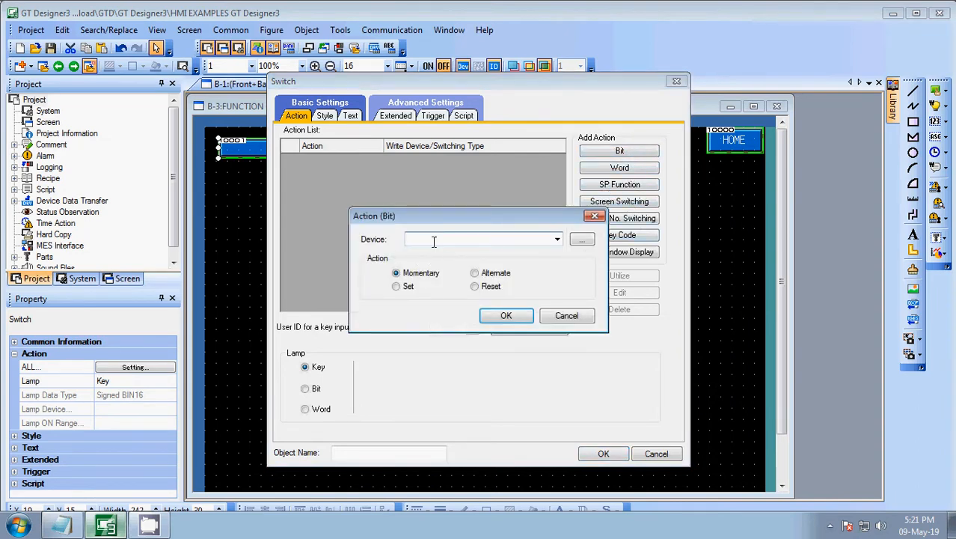
click(595, 217)
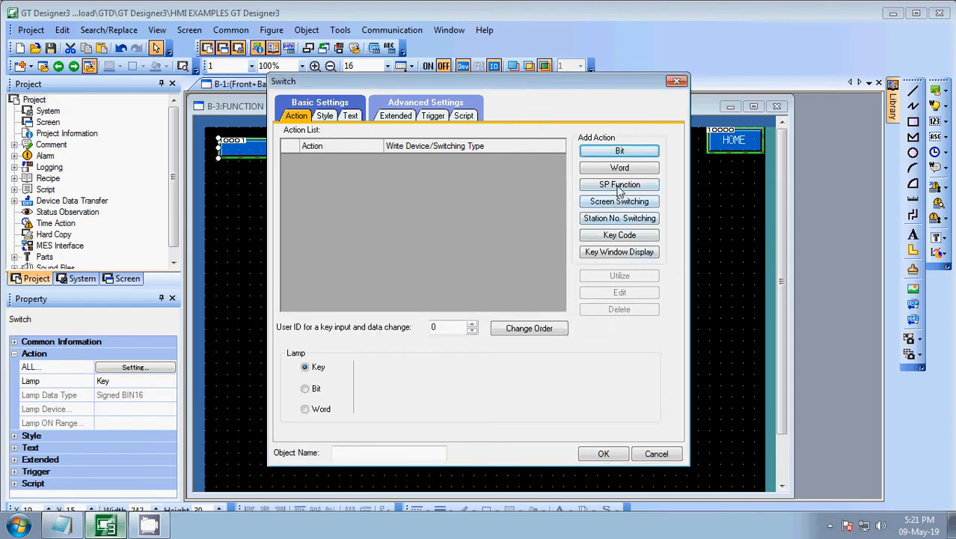
drag(554, 92, 543, 143)
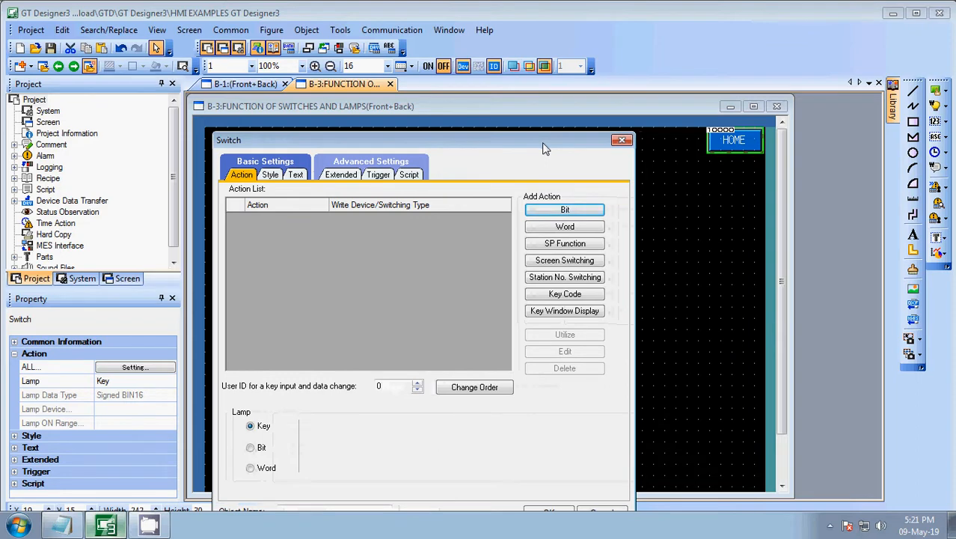
click(622, 140)
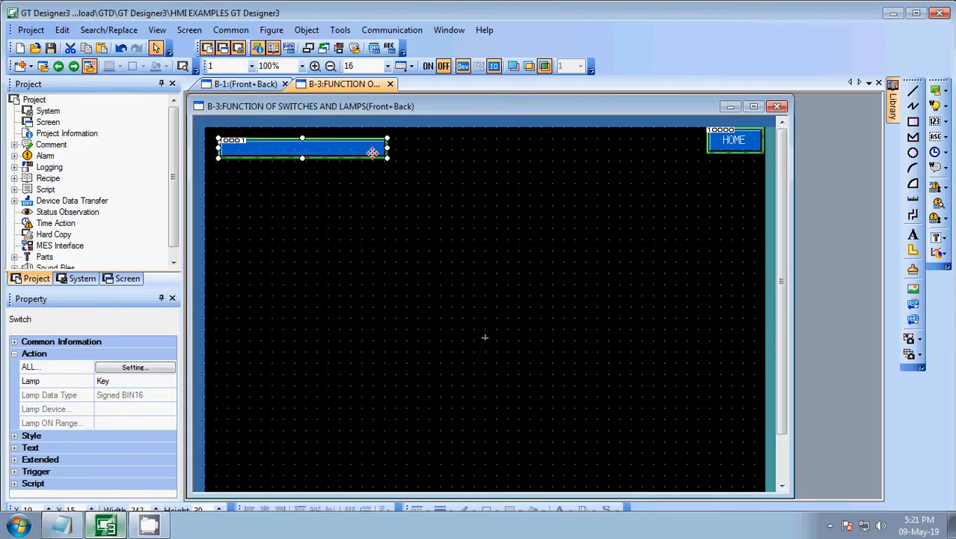
Enlarge the switch to about 246 by 35 and copy it downward to form a column of six switches
drag(387, 159, 391, 162)
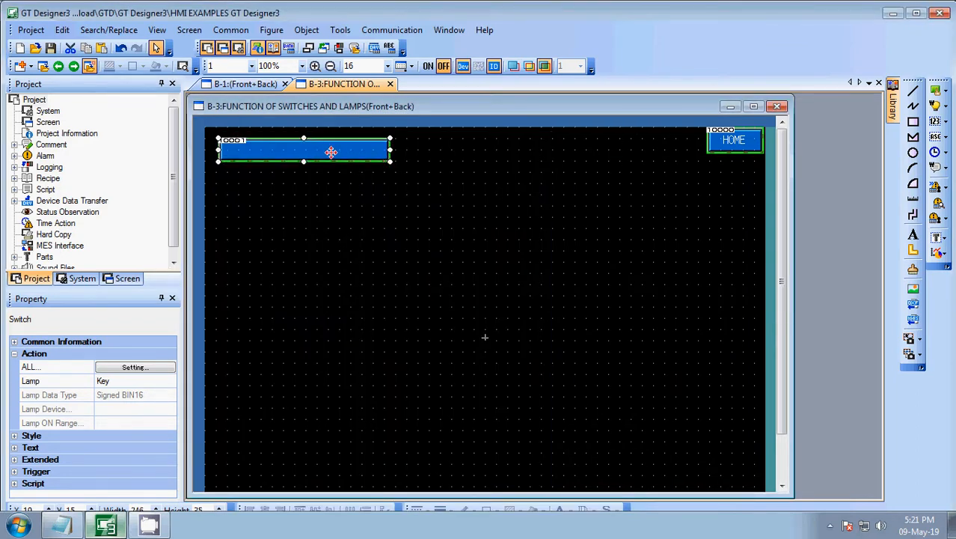
drag(330, 152, 332, 221)
drag(333, 220, 330, 313)
click(332, 34)
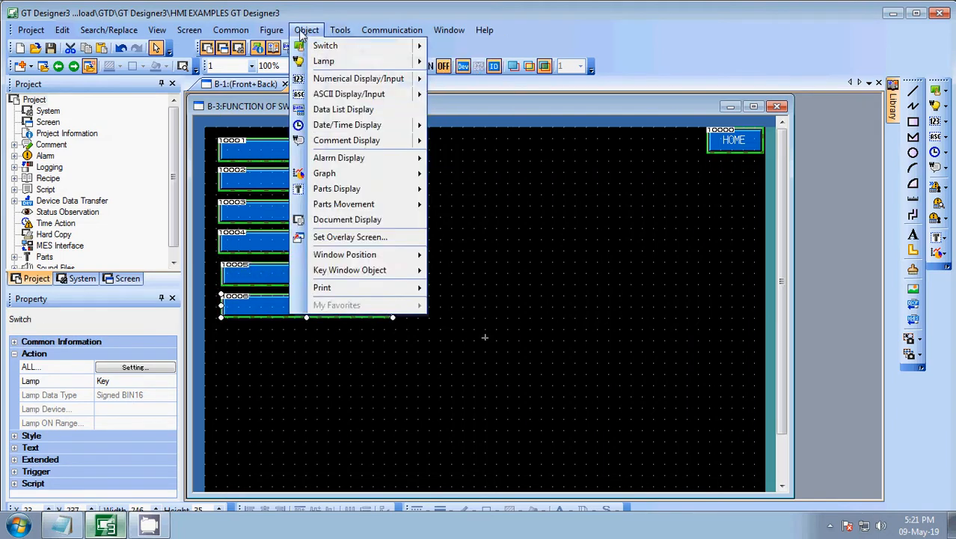
mouse_move(307, 31)
mouse_move(386, 50)
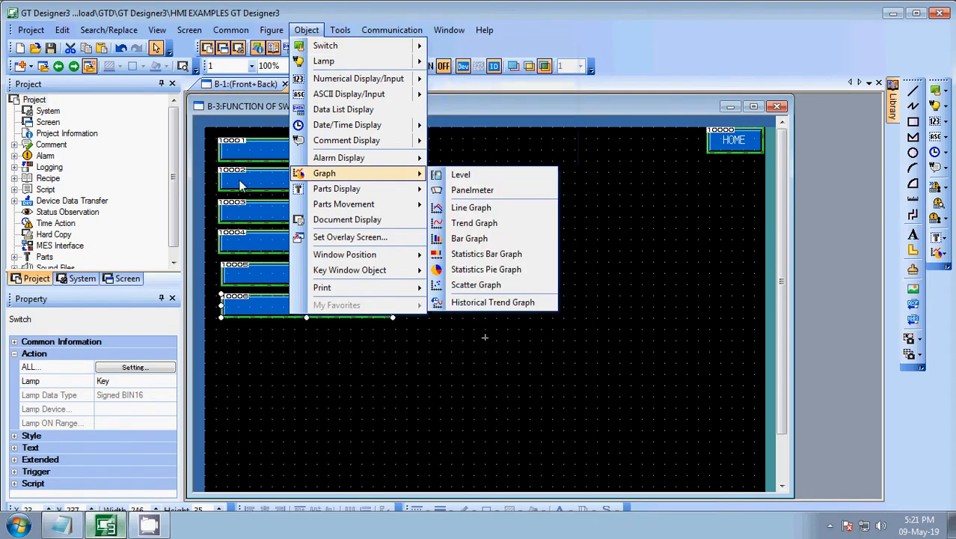
click(335, 351)
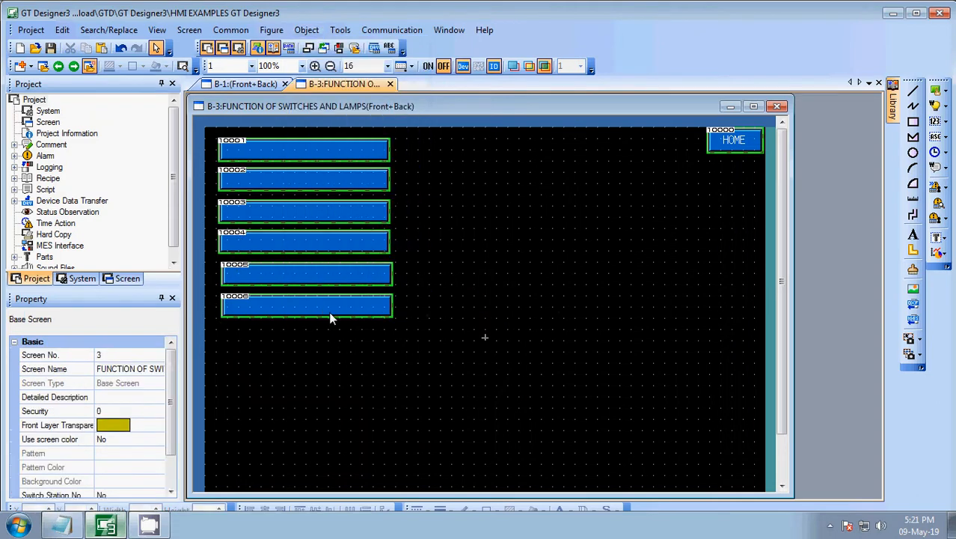
Copy the lowest switch directly below itself to add a seventh switch to the column
click(329, 306)
drag(328, 306, 332, 340)
click(359, 165)
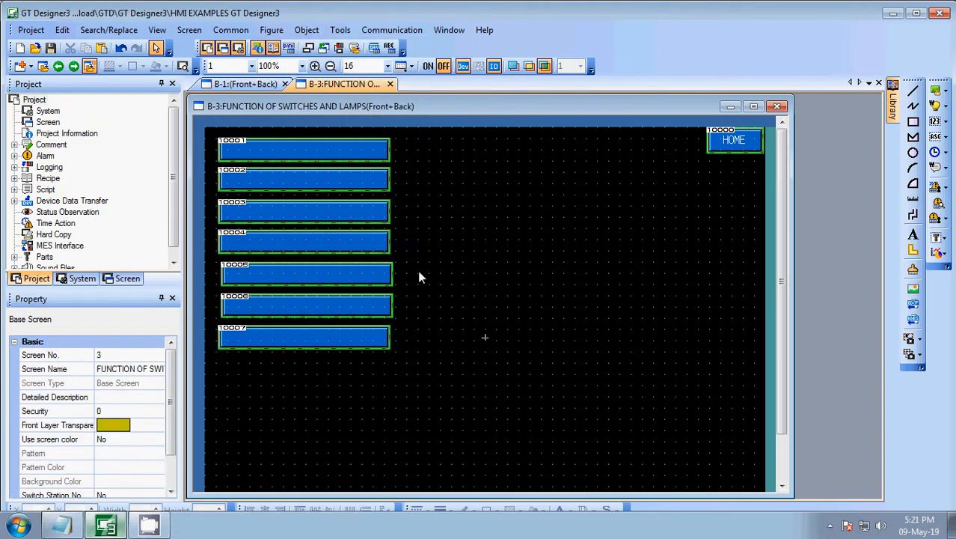
Maximize the application window and align all seven switches in the column on their horizontal centres
drag(427, 374, 194, 116)
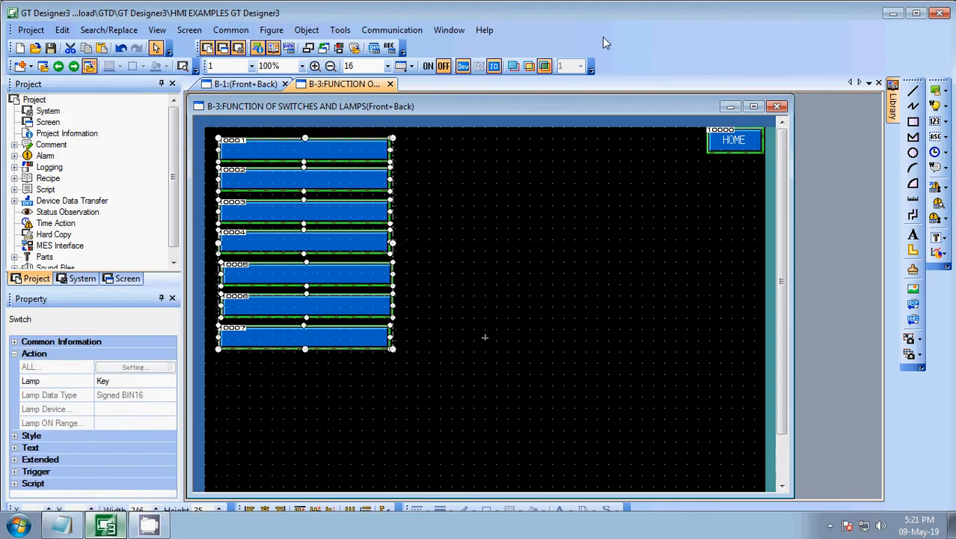
click(917, 16)
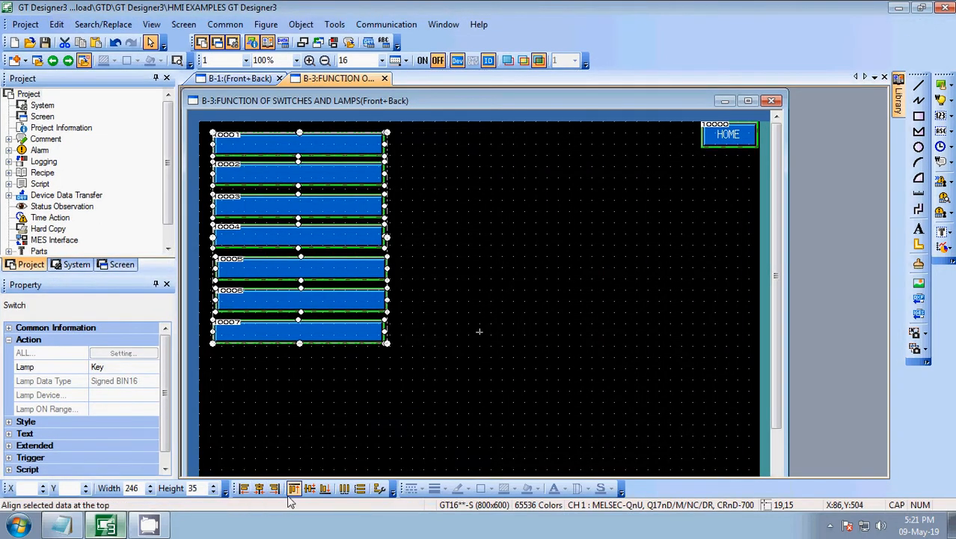
click(259, 488)
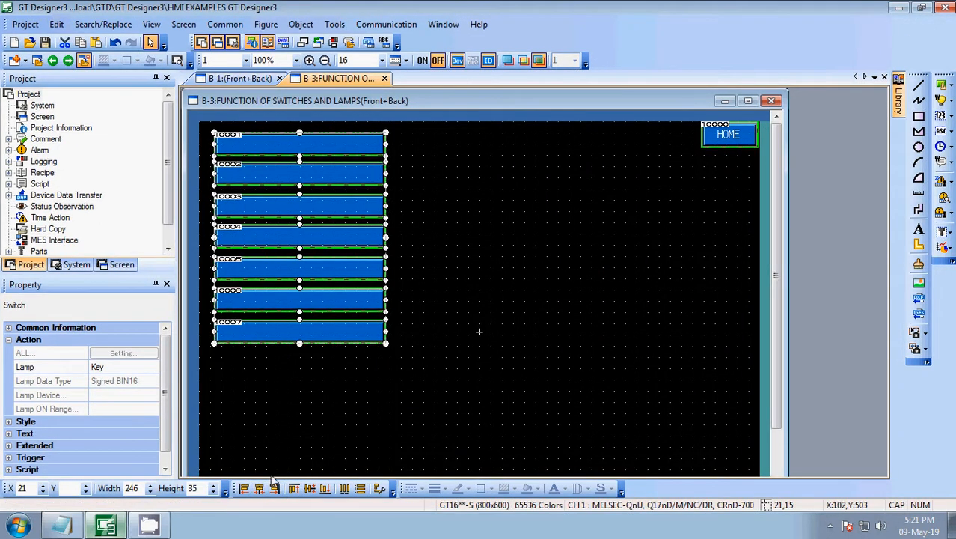
click(329, 397)
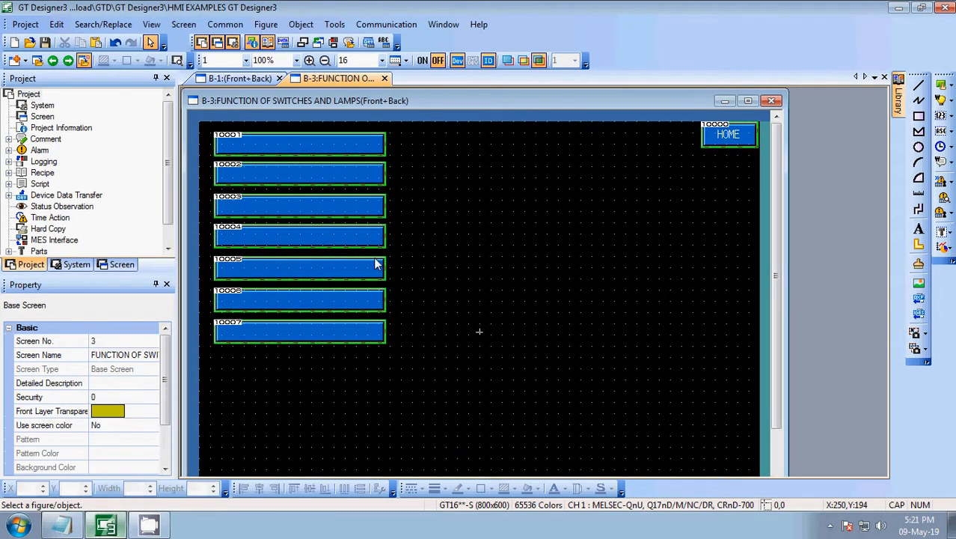
View the Bit action options of the topmost switch in the column
click(312, 150)
click(479, 153)
double_click(287, 153)
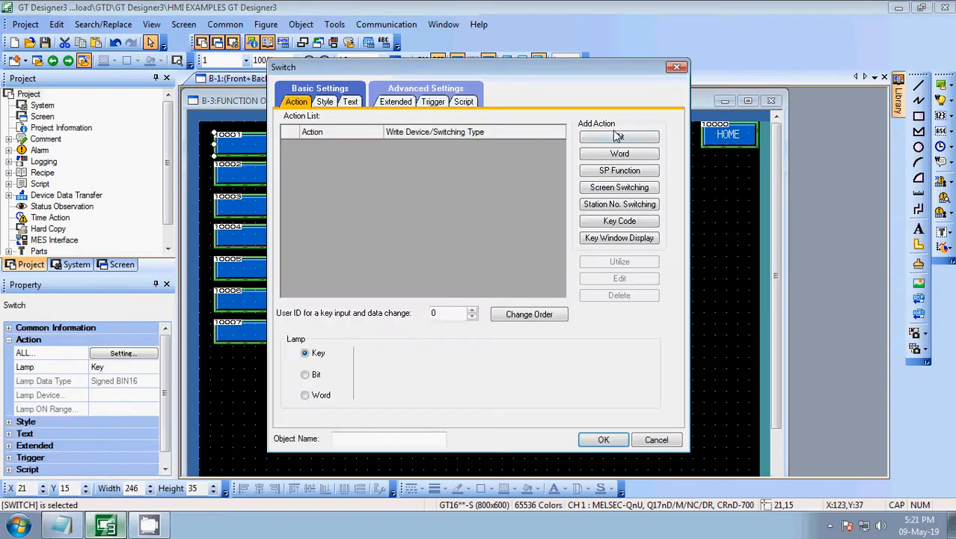
click(618, 135)
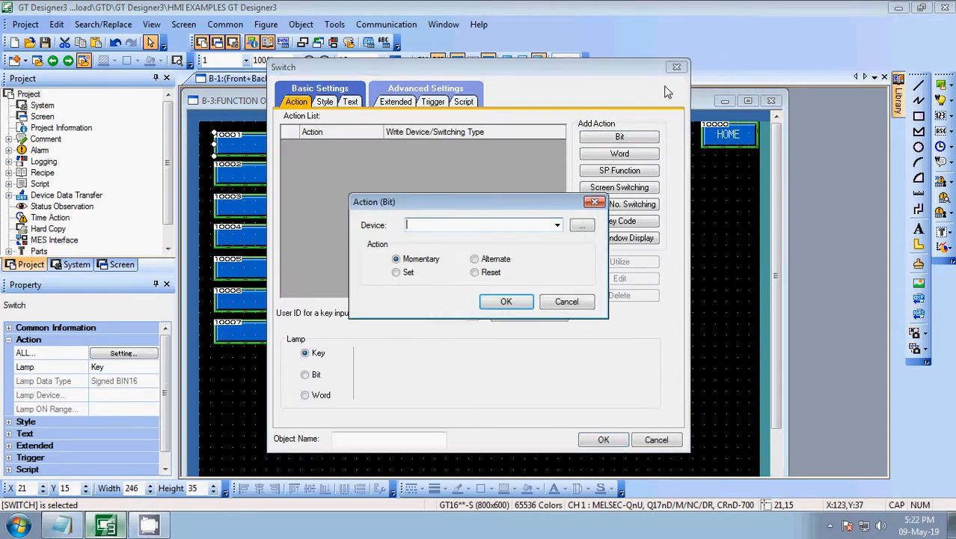
click(567, 301)
click(676, 67)
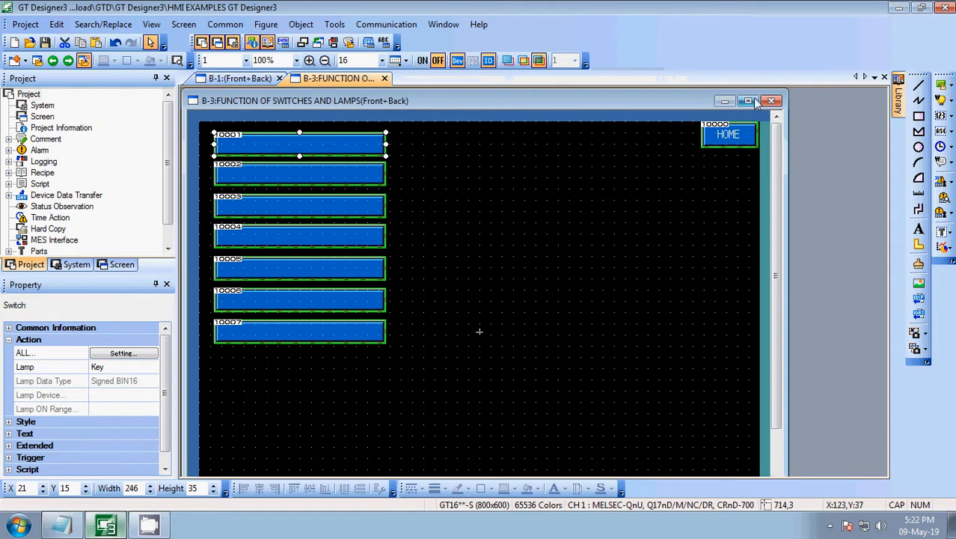
Place a Bit Lamp, about 45 by 35, beside the topmost switch
click(301, 24)
mouse_move(324, 30)
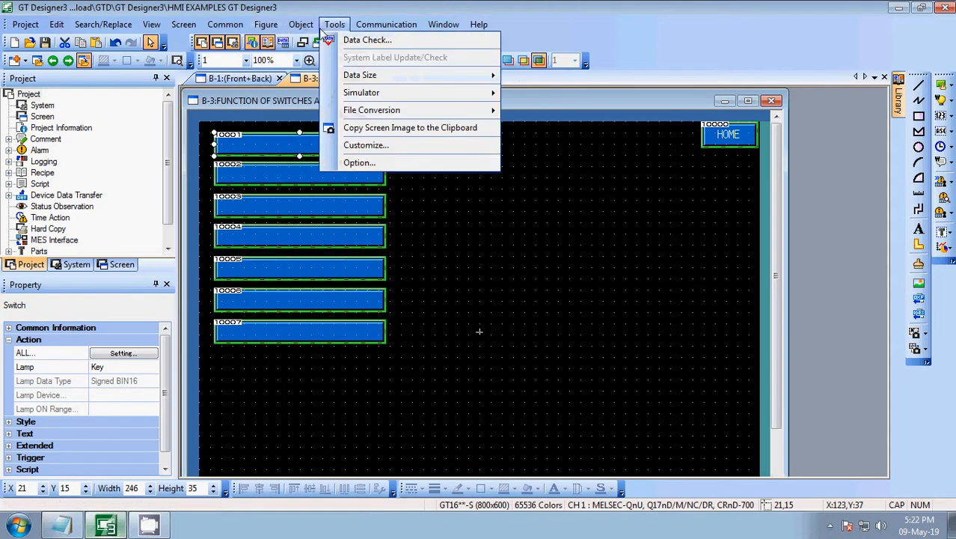
mouse_move(340, 59)
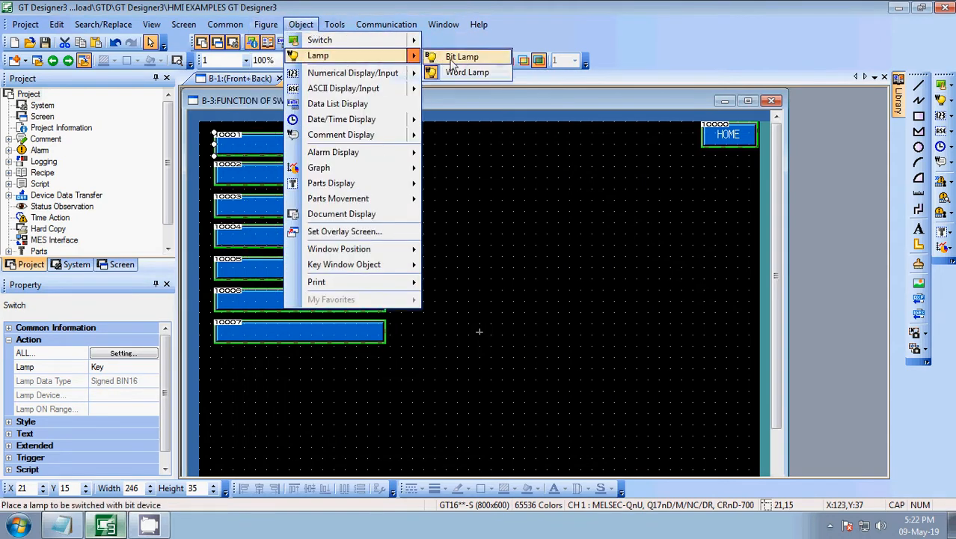
click(453, 58)
drag(412, 133, 444, 158)
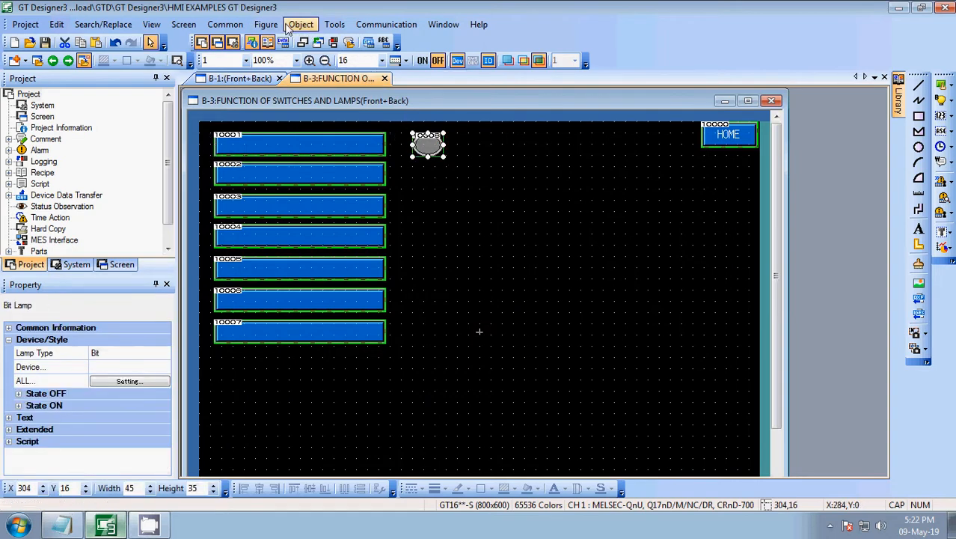
Place a Word Lamp, about 48 by 36, below the Bit Lamp and beside the second switch
click(330, 25)
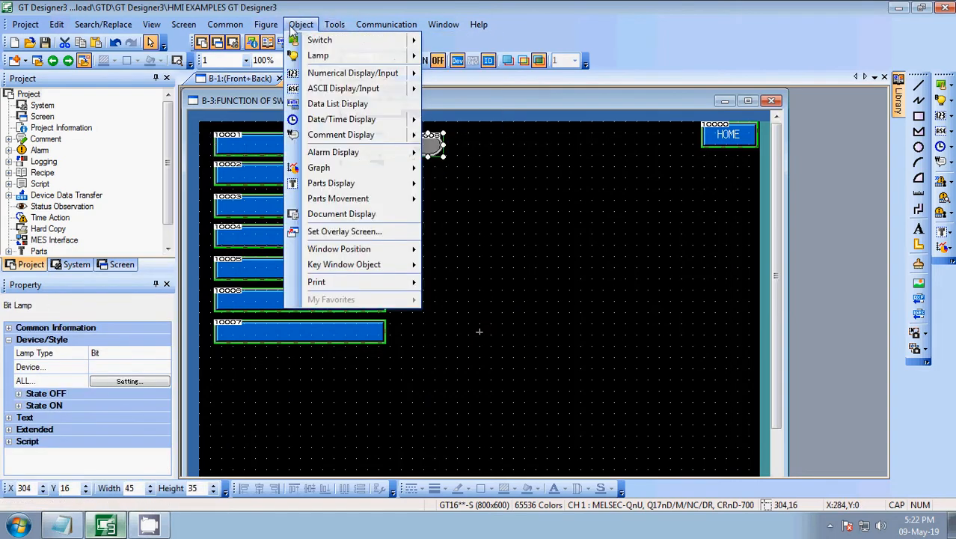
mouse_move(330, 60)
click(444, 72)
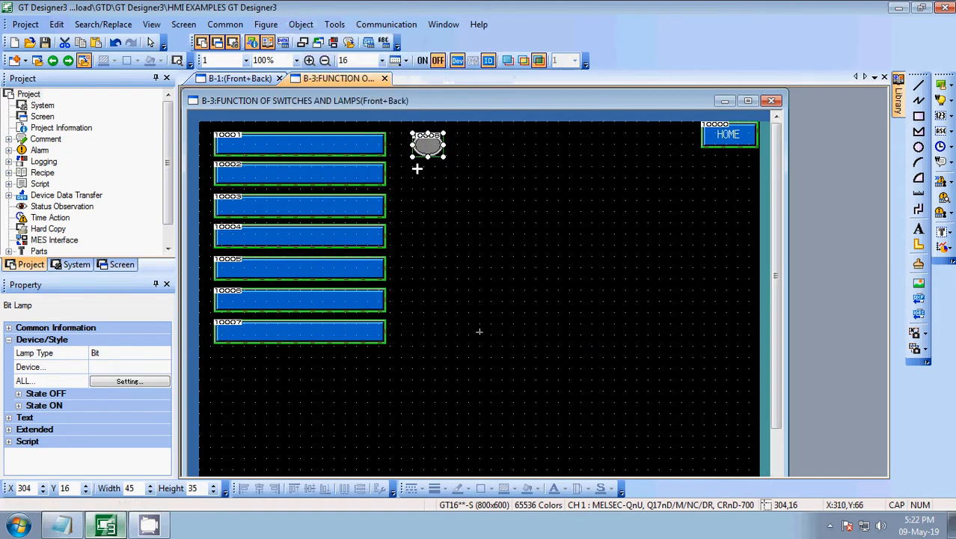
mouse_move(414, 167)
mouse_down()
mouse_move(449, 191)
mouse_move(431, 160)
mouse_up()
click(484, 163)
click(439, 173)
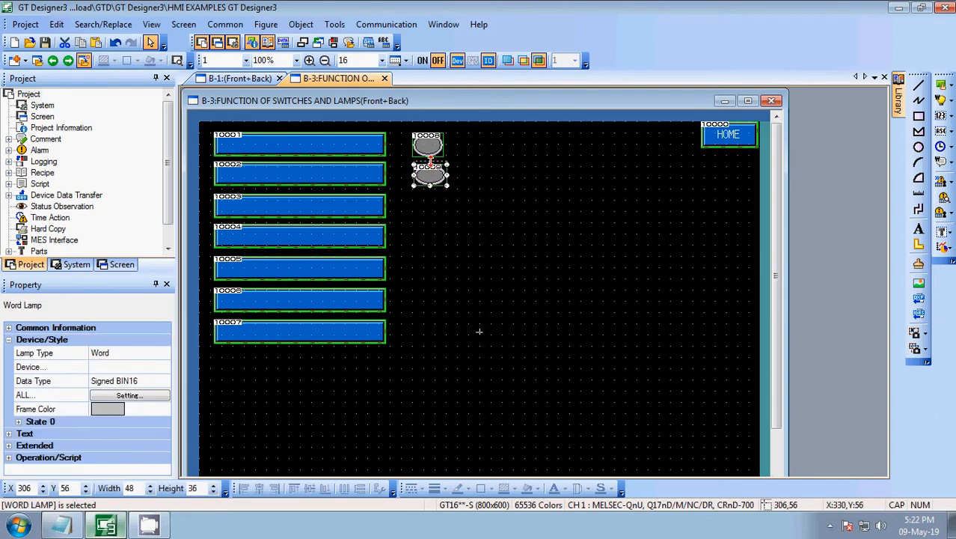
click(526, 139)
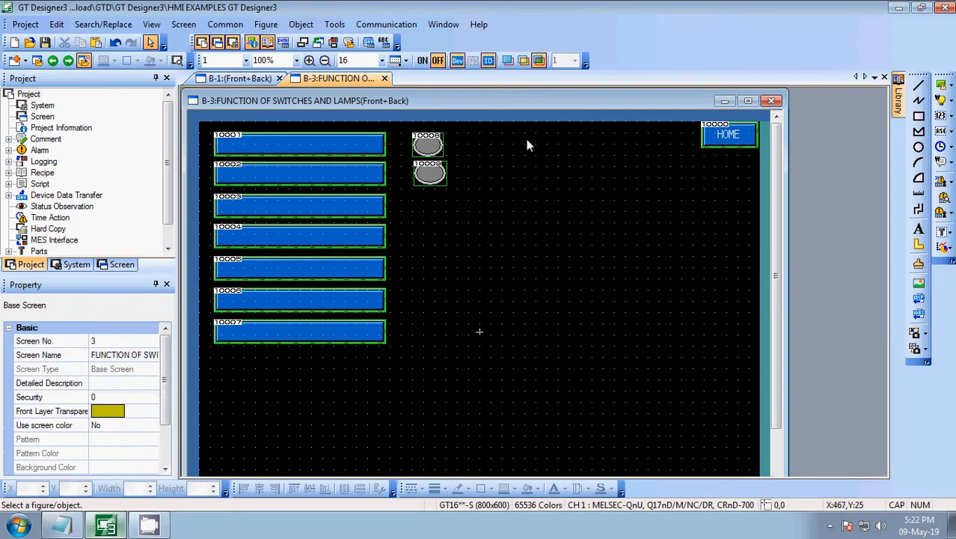
Assign a momentary Bit action on device M0 to the topmost switch in the column
double_click(344, 143)
click(625, 139)
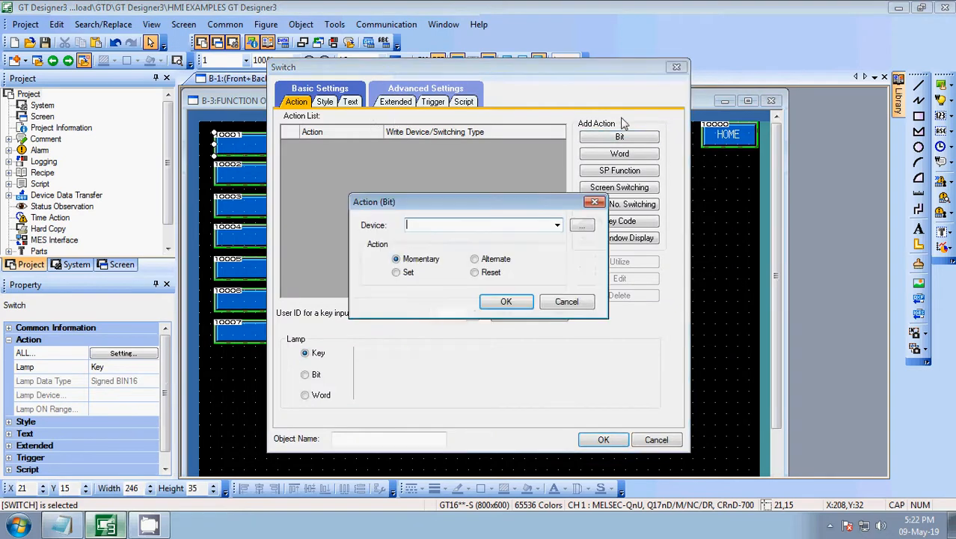
click(582, 225)
click(330, 152)
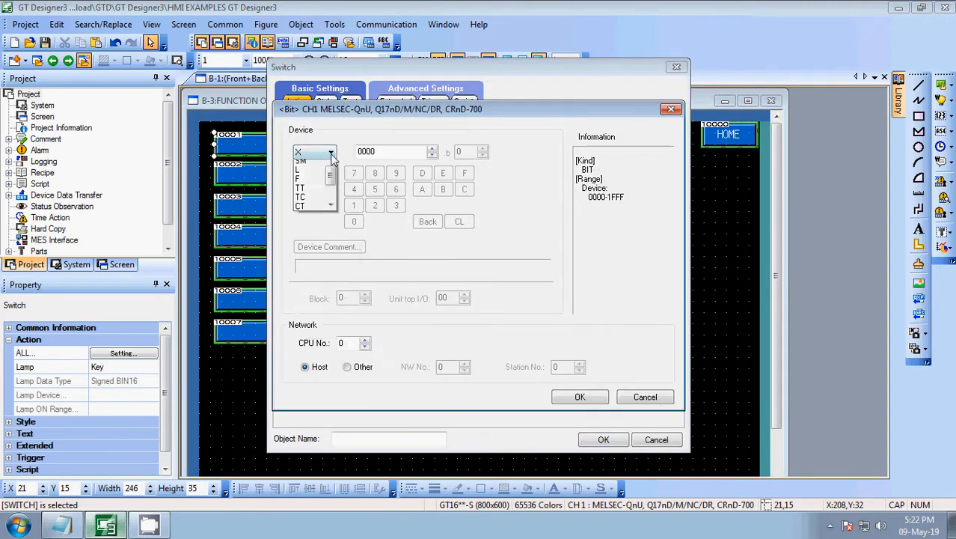
click(311, 197)
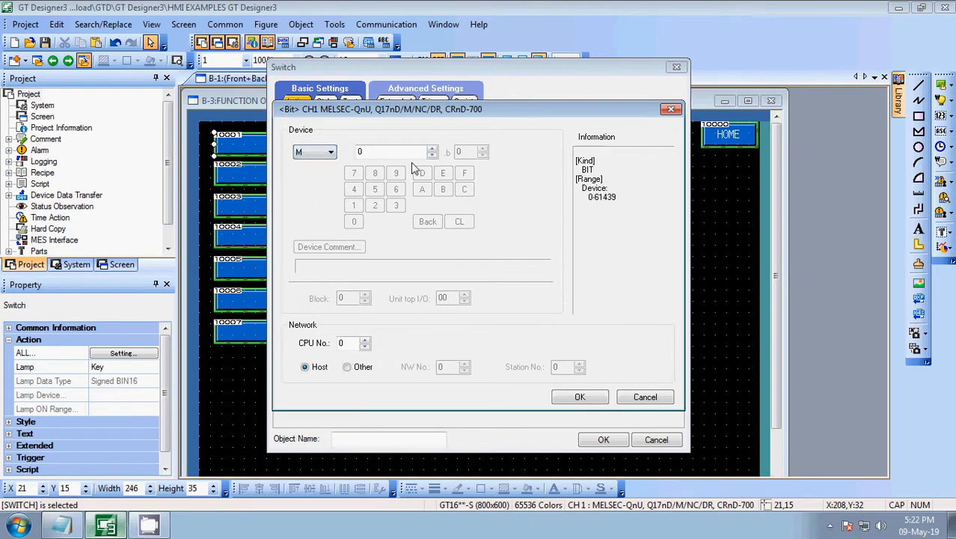
click(580, 398)
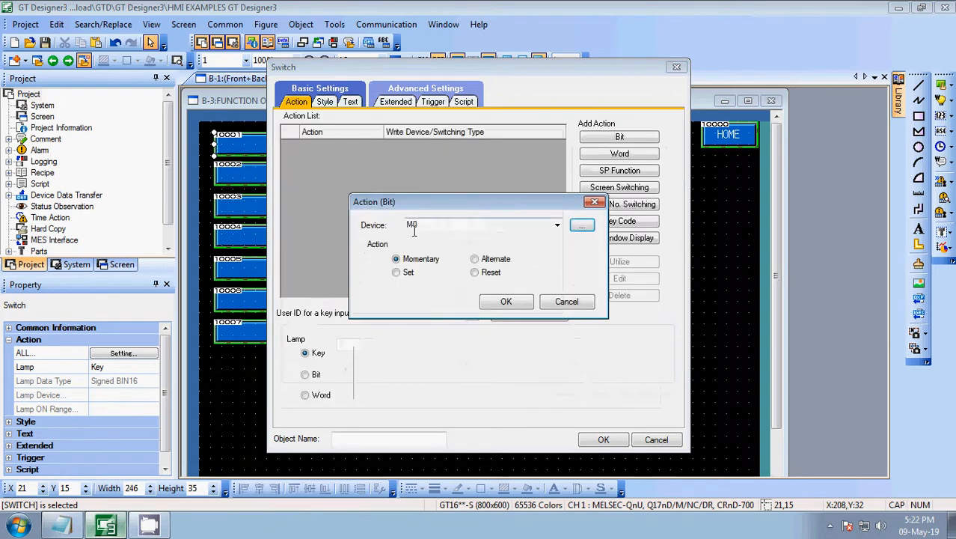
click(504, 302)
click(604, 439)
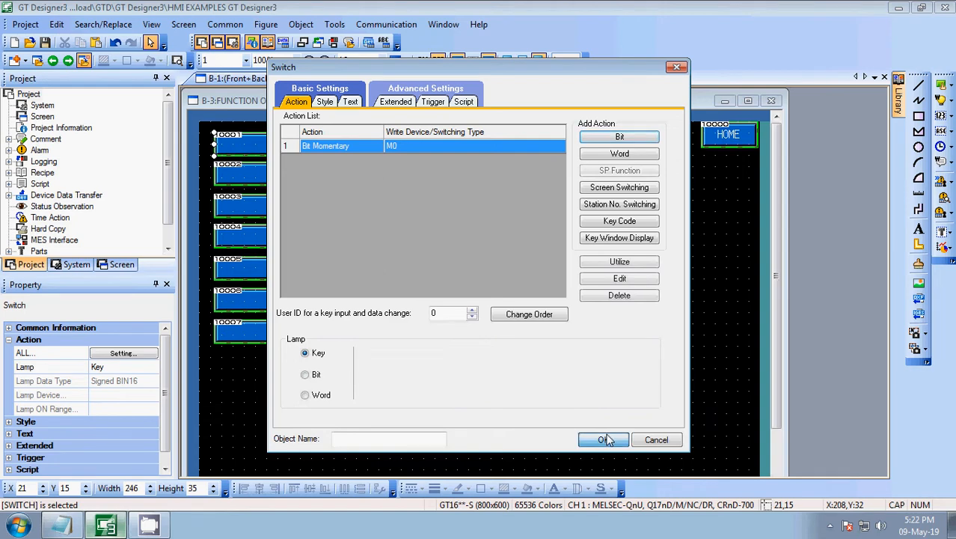
Assign device M0 to the Bit Lamp and review its text, extended and script settings
double_click(430, 147)
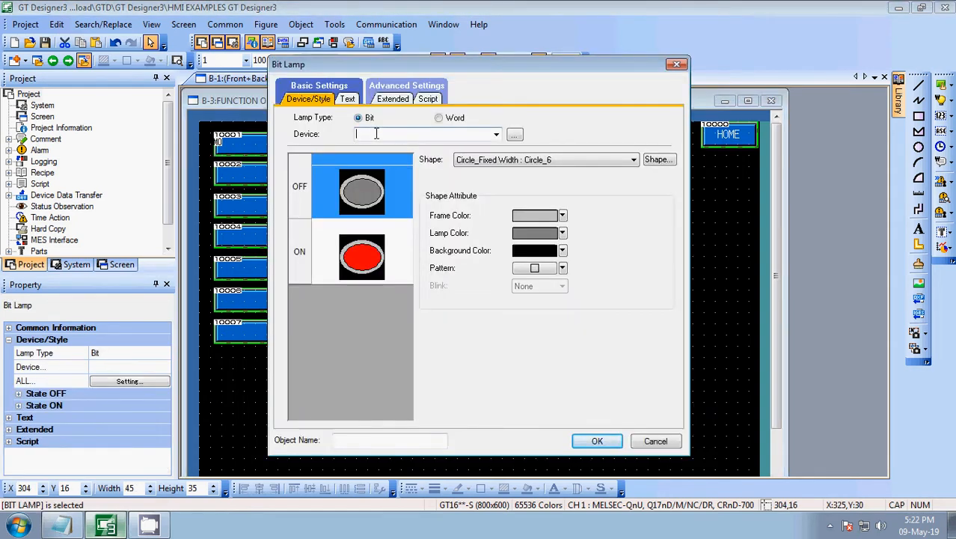
click(516, 135)
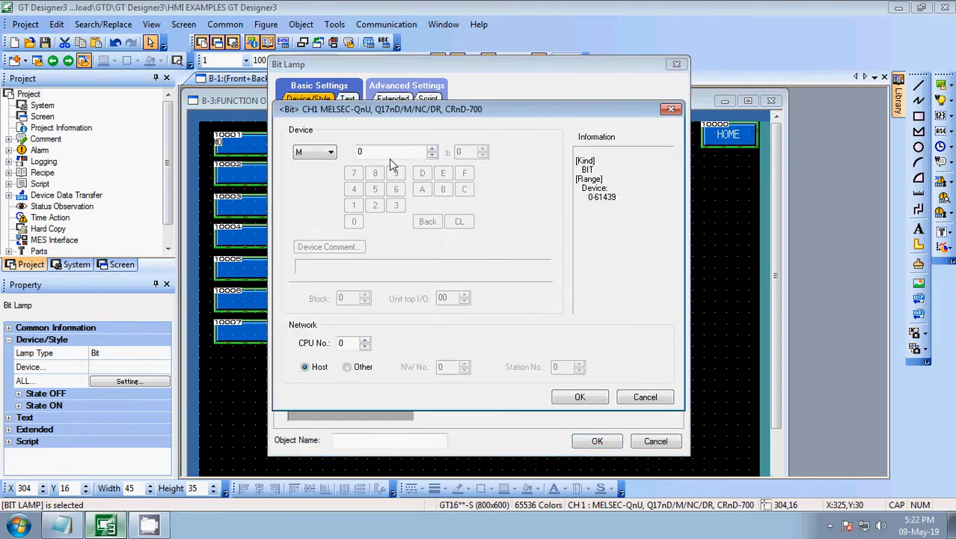
click(587, 399)
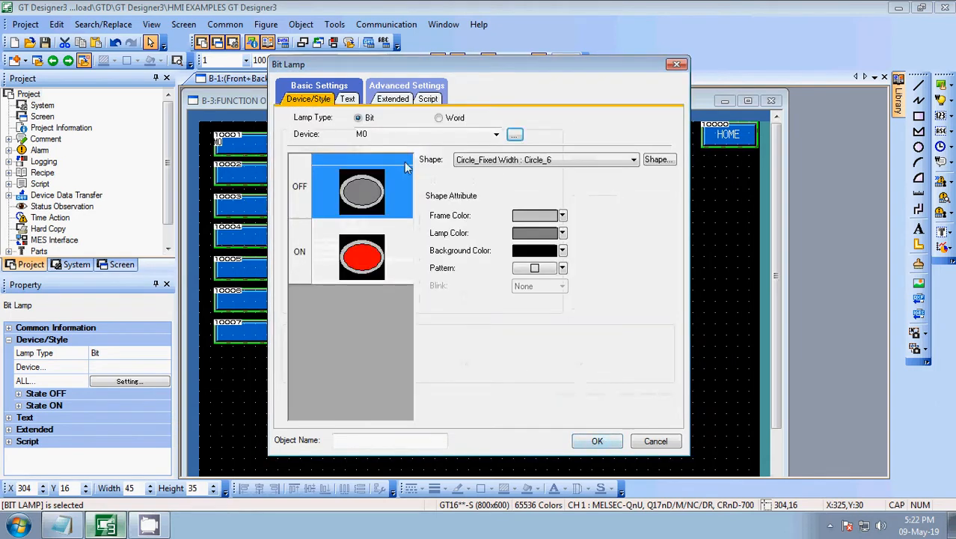
click(348, 99)
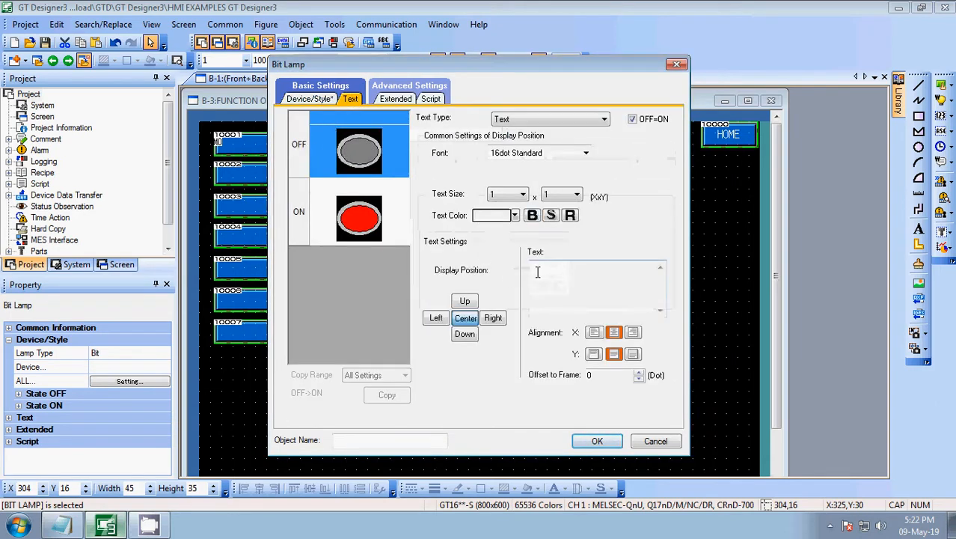
click(404, 99)
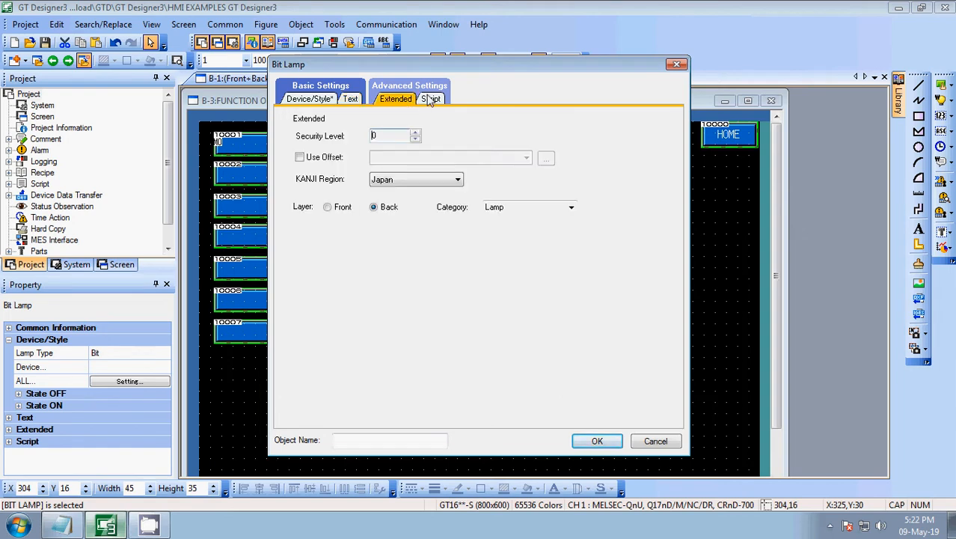
click(434, 99)
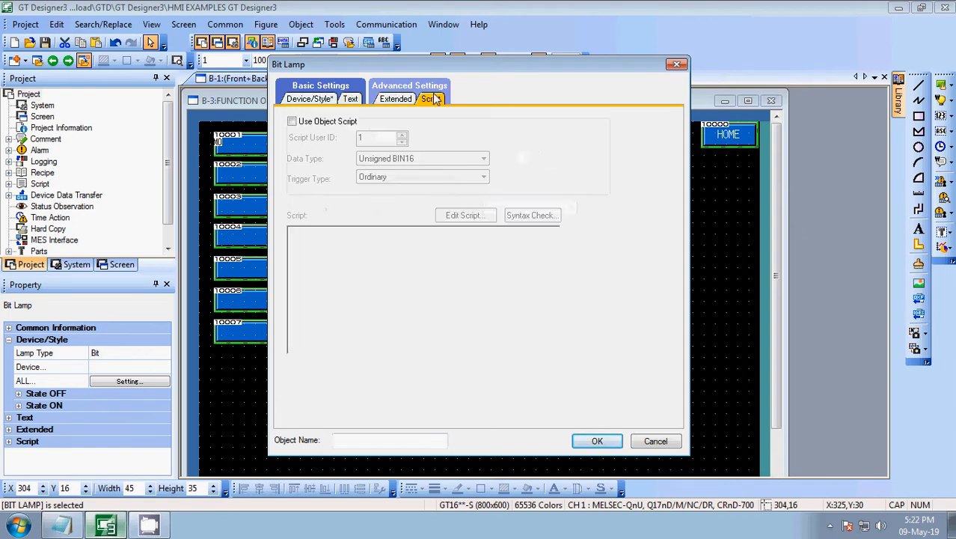
click(591, 440)
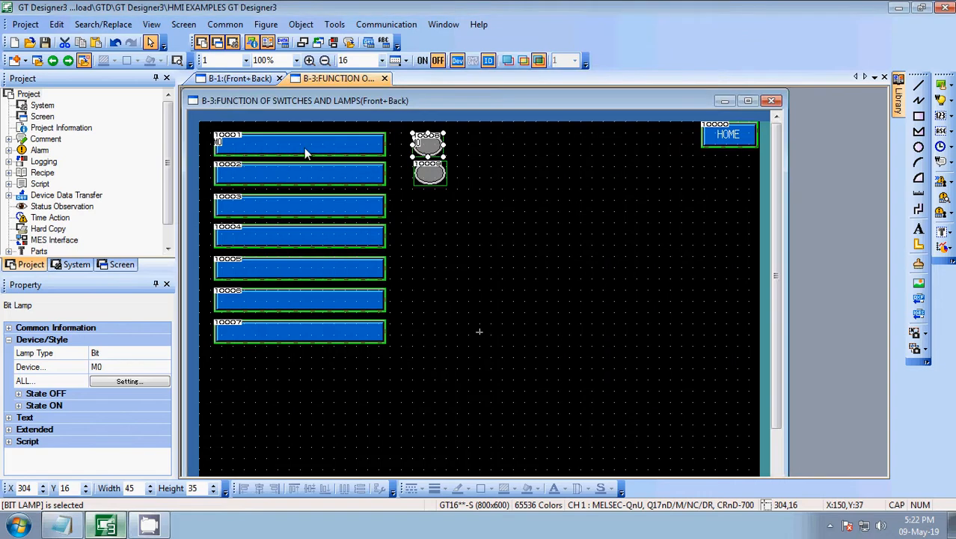
Label the topmost switch with the text BIT SWITCH
double_click(304, 148)
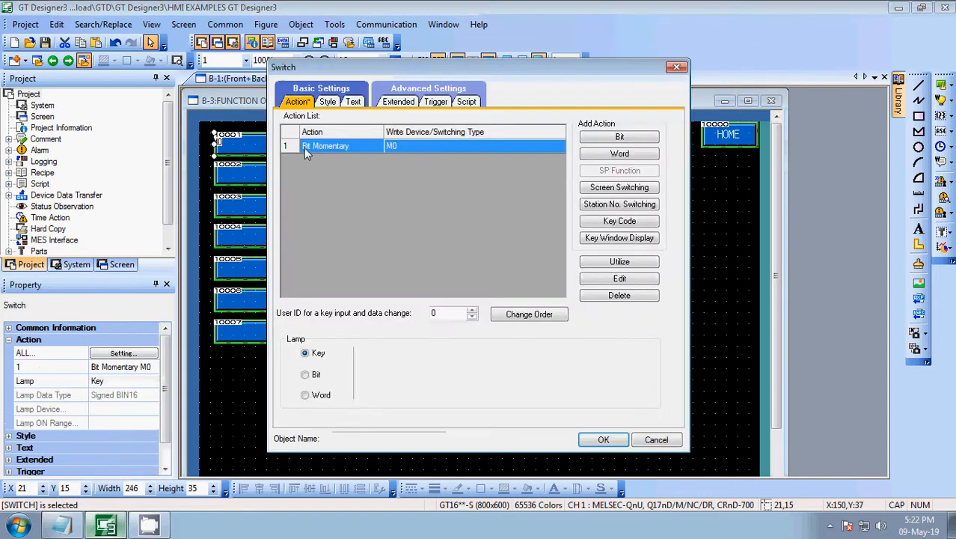
click(354, 102)
click(543, 304)
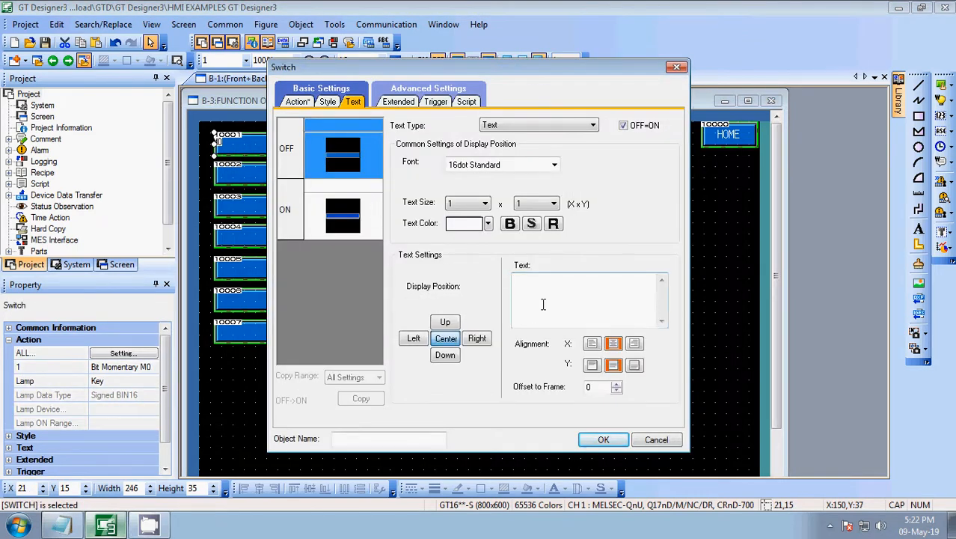
text(BIT )
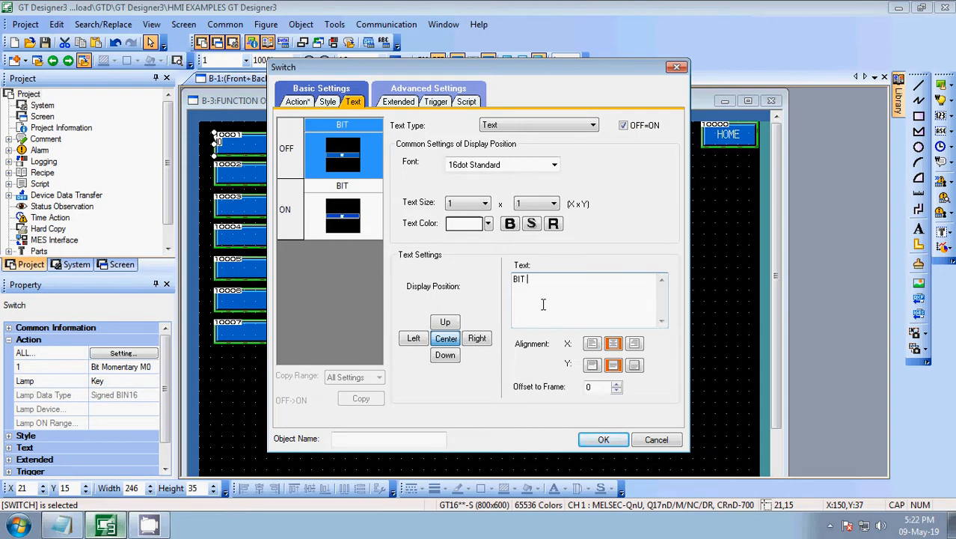
text(SWITCH)
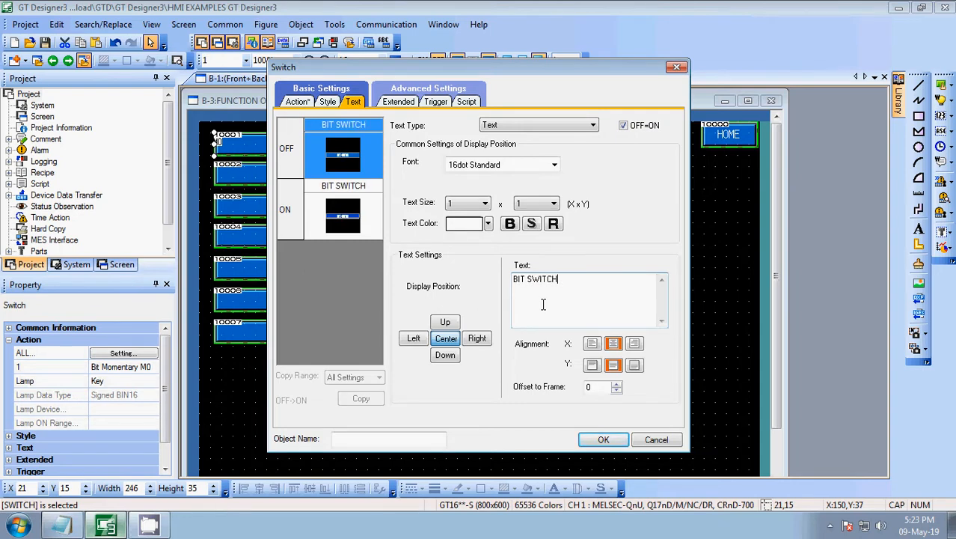
click(603, 439)
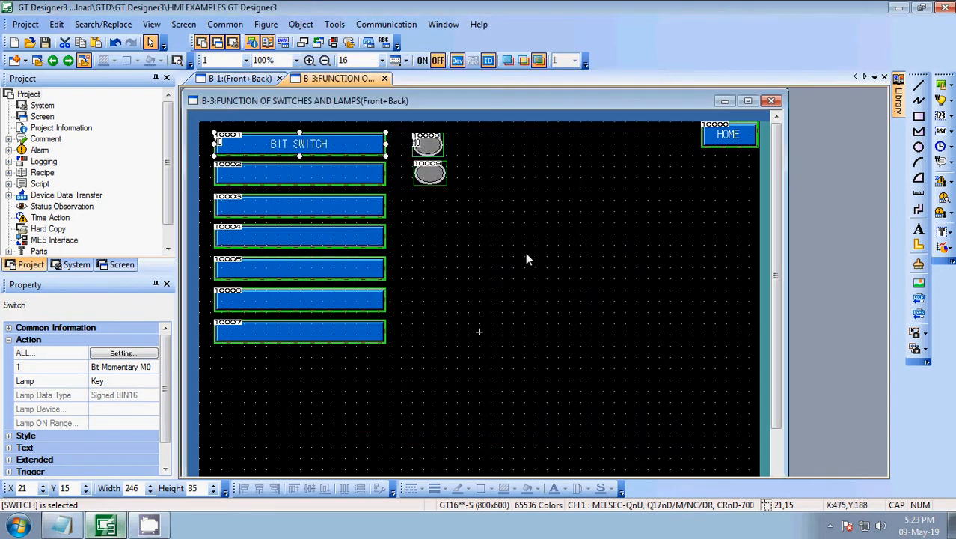
Add a Word action to the second switch that writes the constant 1 to device D0 as Signed BIN16
double_click(361, 174)
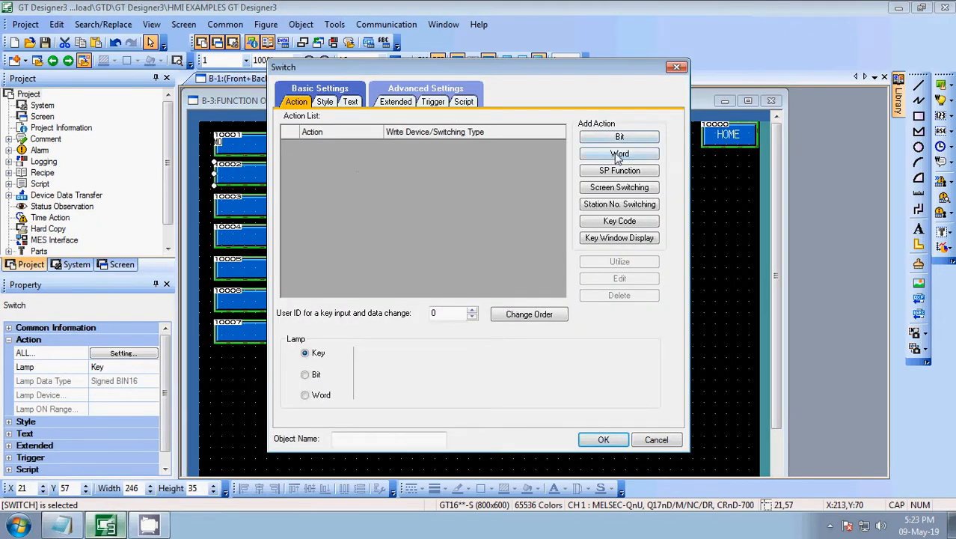
click(618, 154)
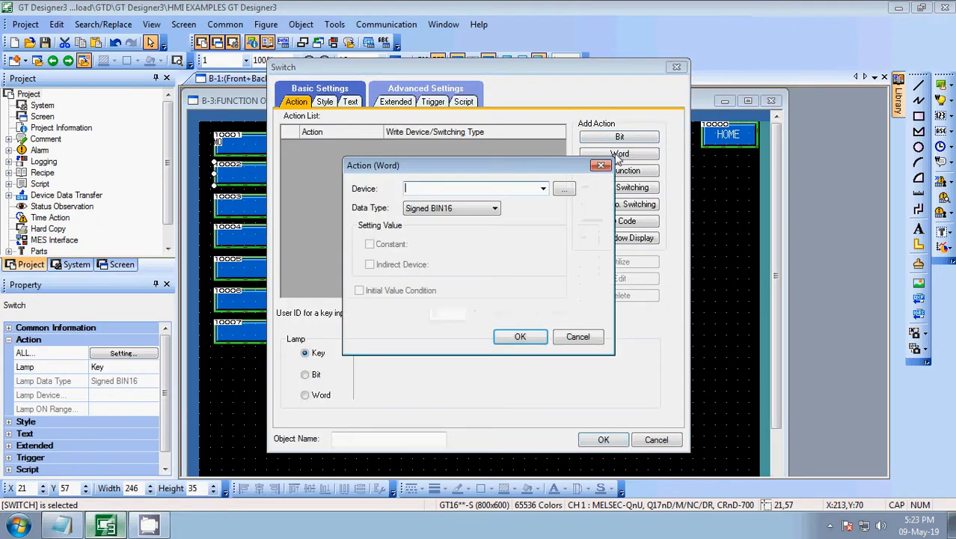
click(564, 189)
click(359, 153)
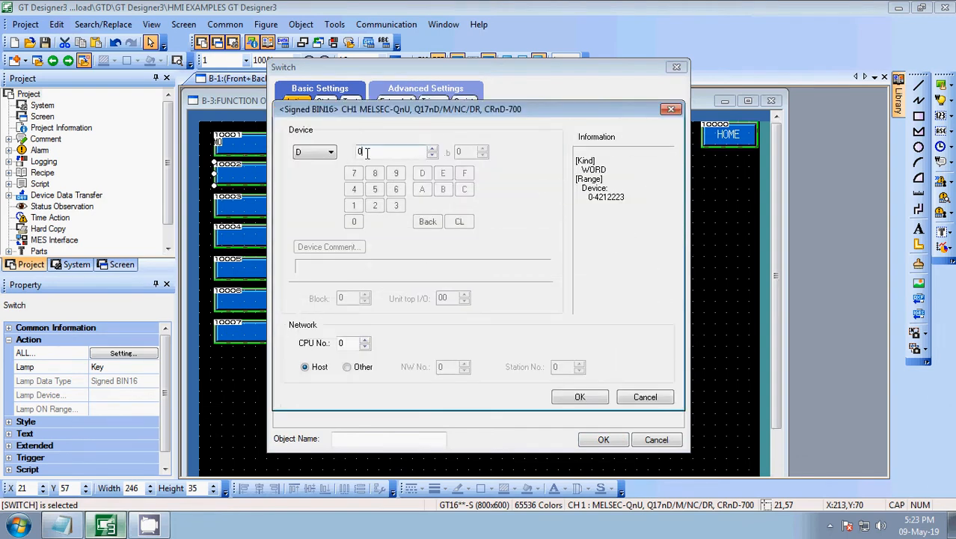
click(576, 396)
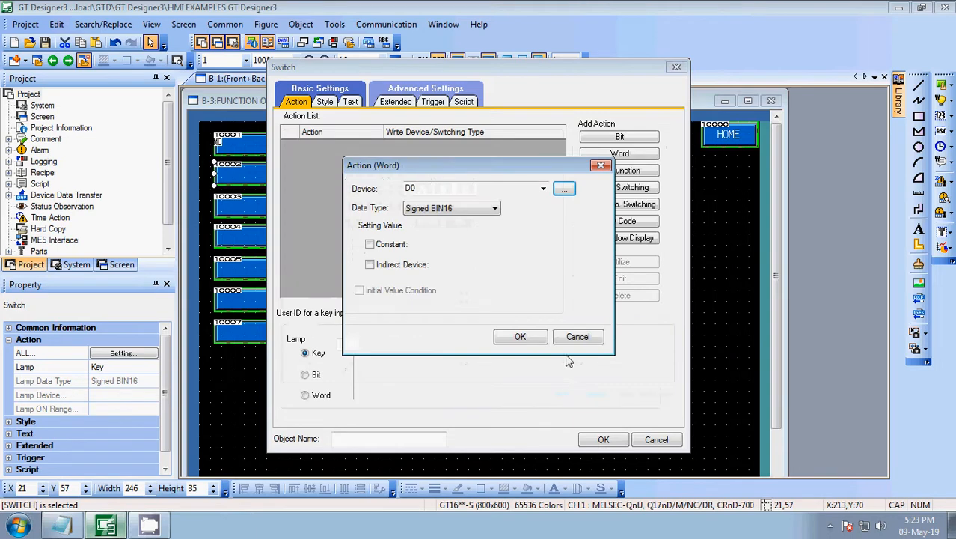
click(520, 337)
click(521, 295)
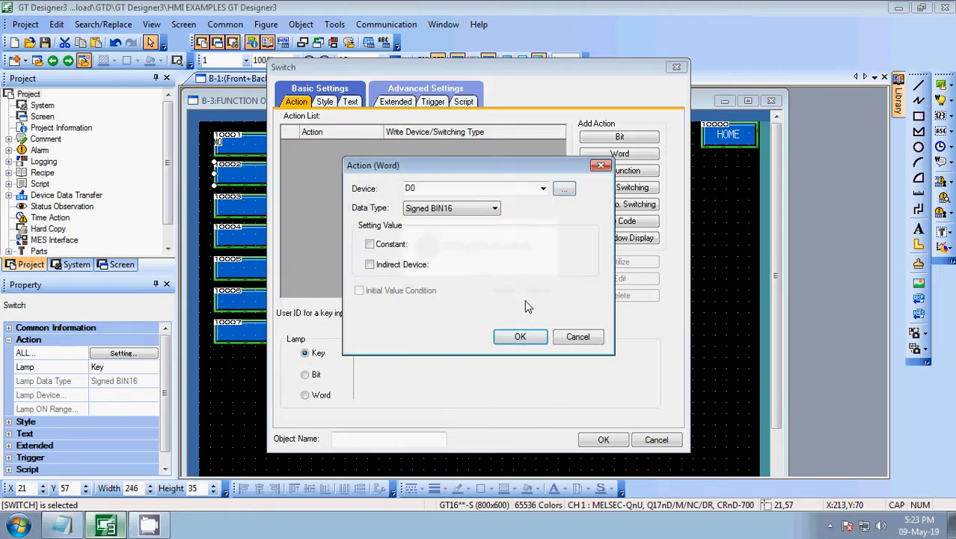
click(369, 244)
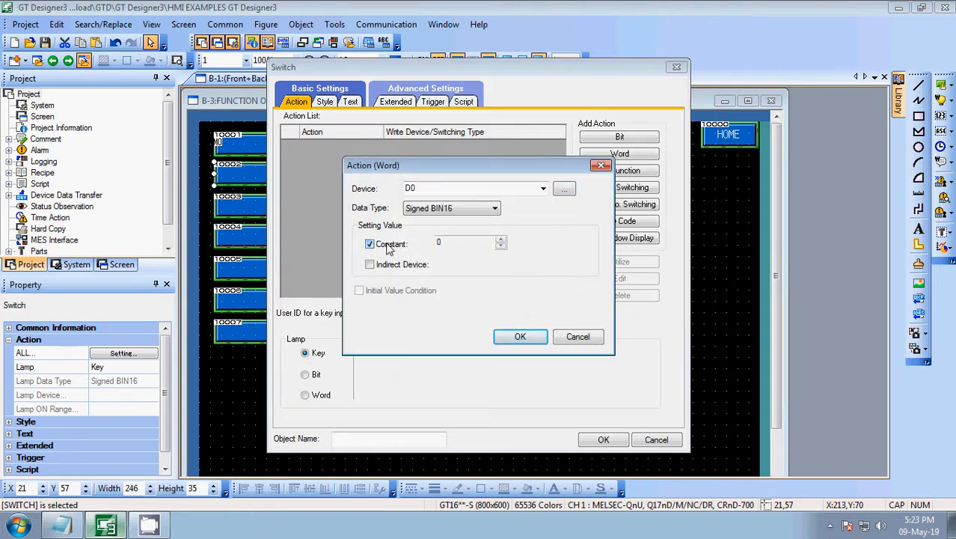
double_click(460, 244)
text(1)
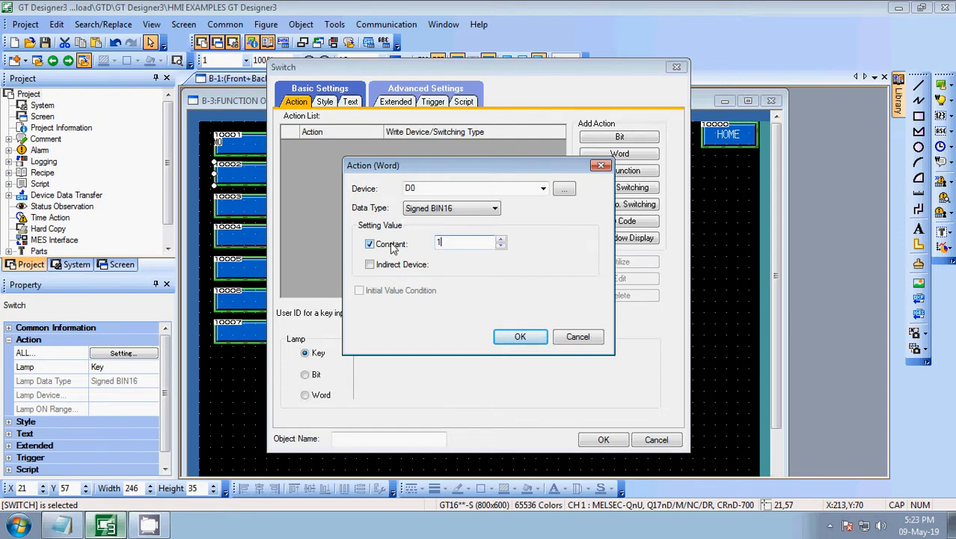
click(519, 335)
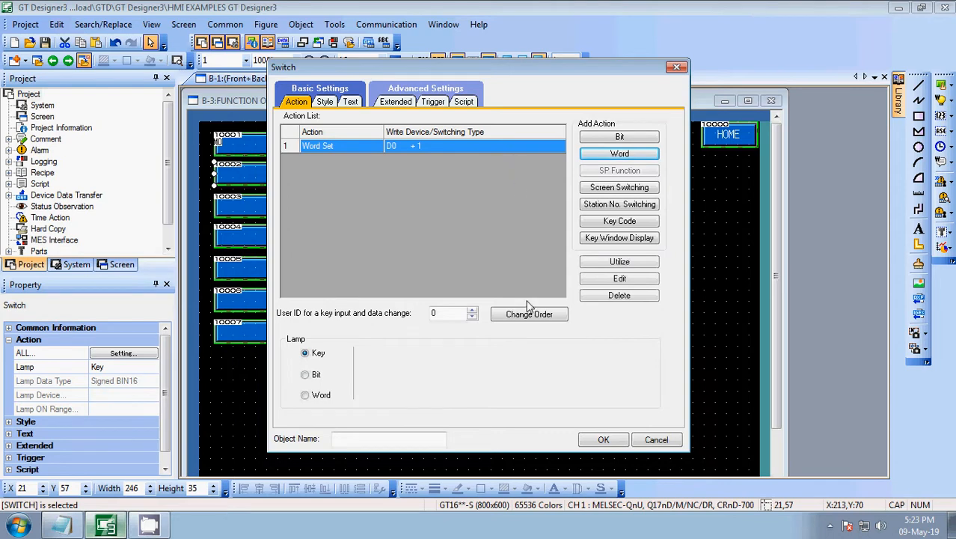
Label the second switch with the text WORD SWITCH and apply its settings
click(350, 101)
click(554, 293)
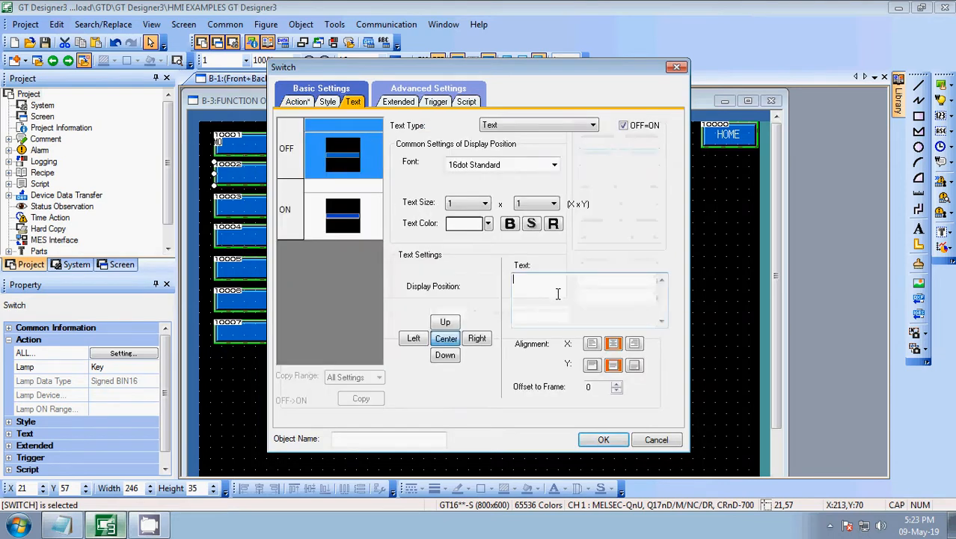
text(WORD S)
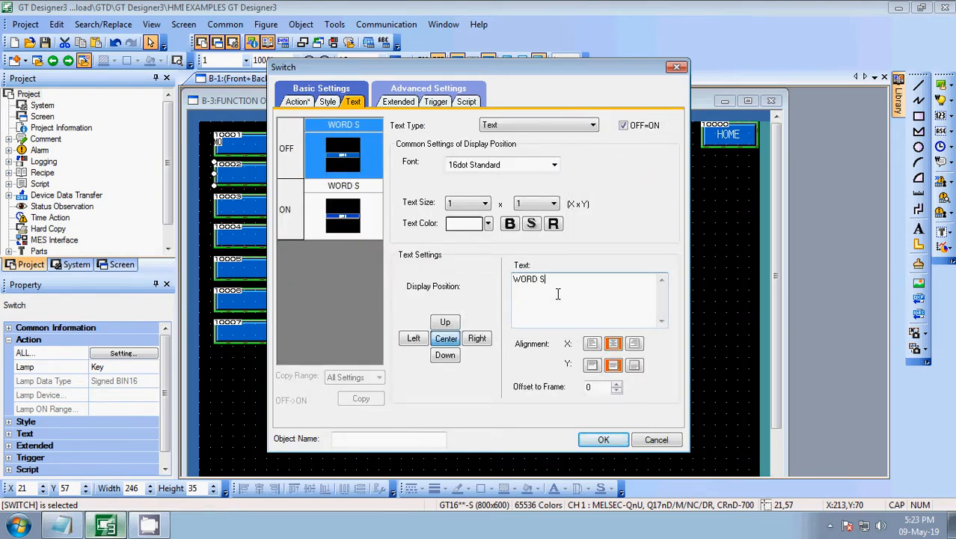
text(WITCH)
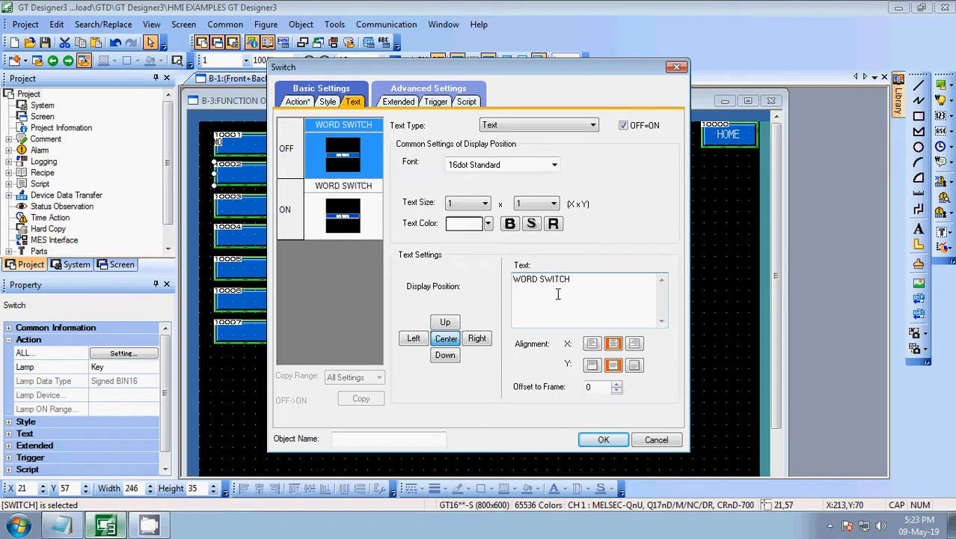
click(603, 439)
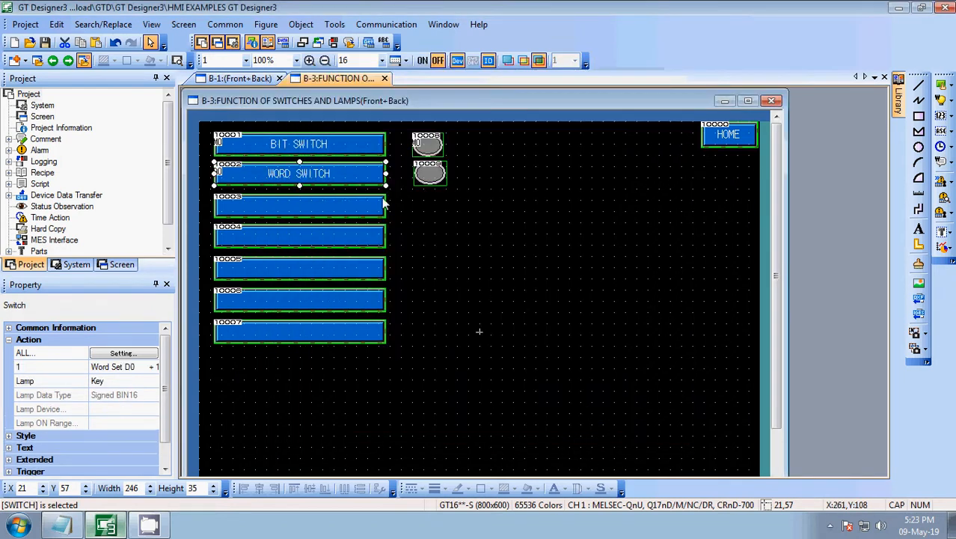
Assign device D0 to the Word Lamp beside the second switch
click(438, 178)
double_click(439, 178)
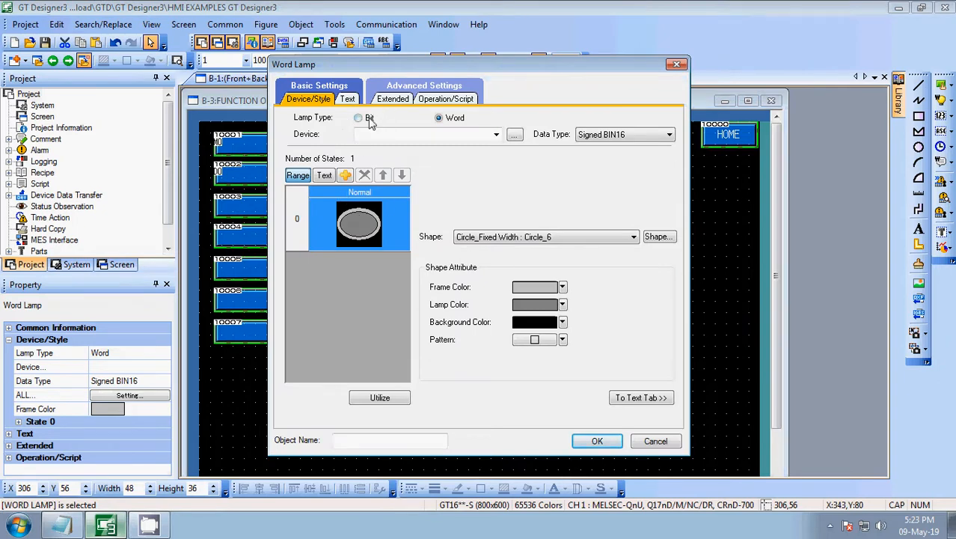
click(514, 136)
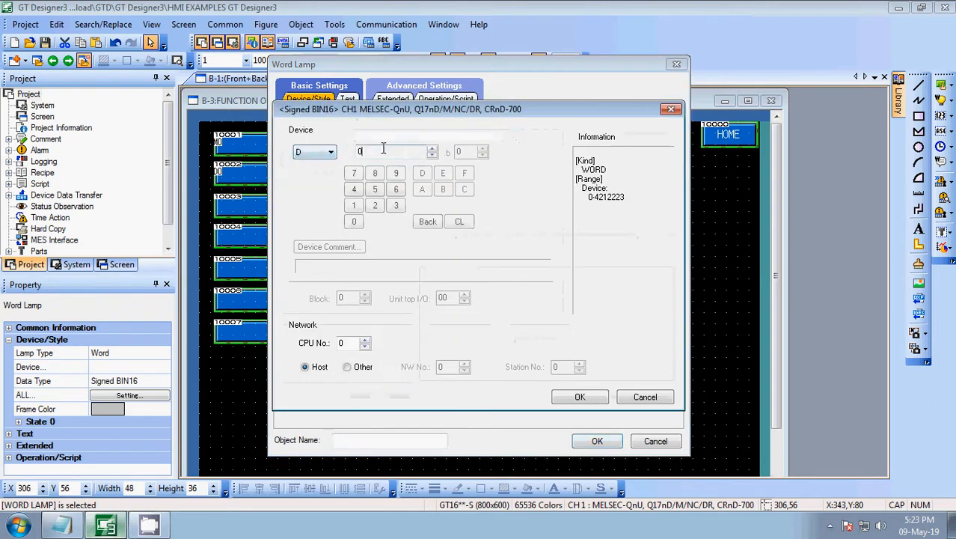
click(582, 401)
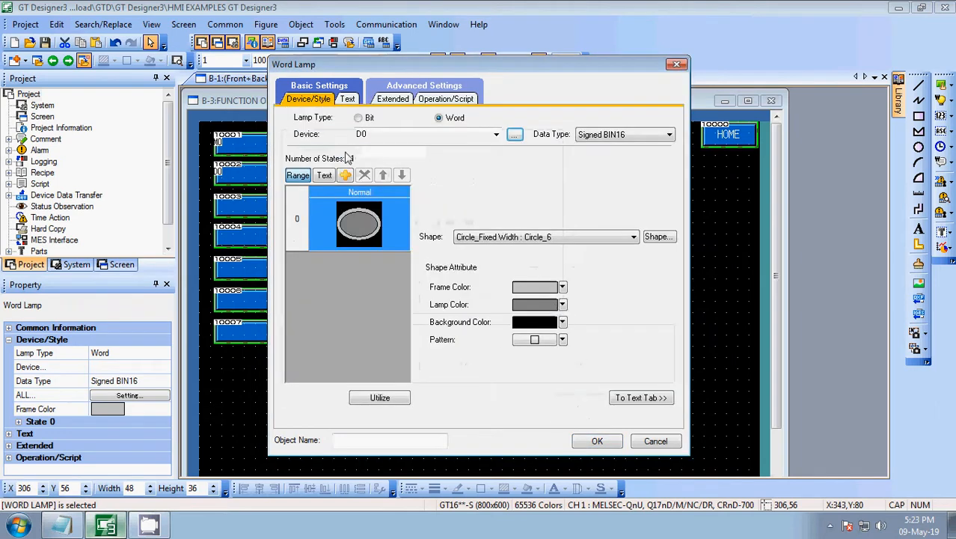
Add two more states to the Word Lamp, with ranges $V < 1 and $V < 2
click(347, 98)
click(558, 266)
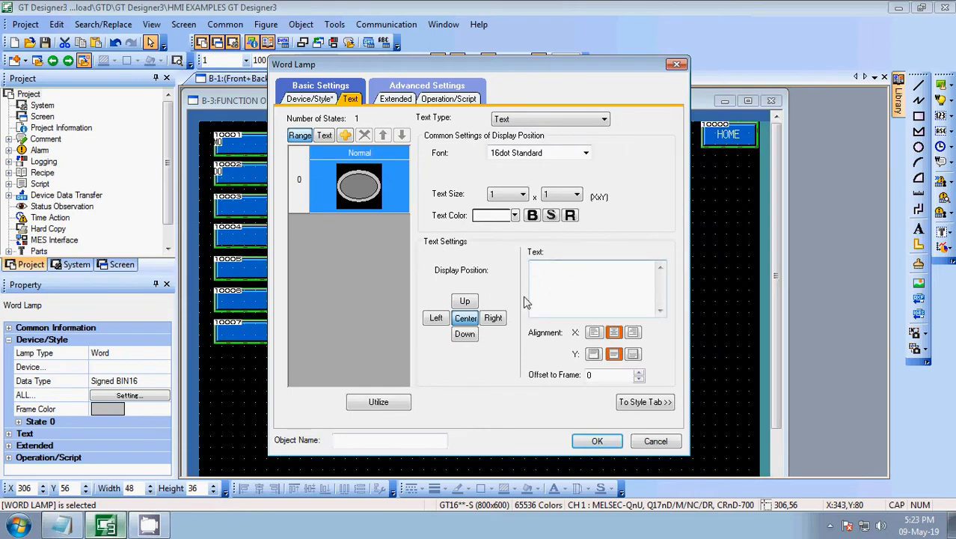
click(345, 135)
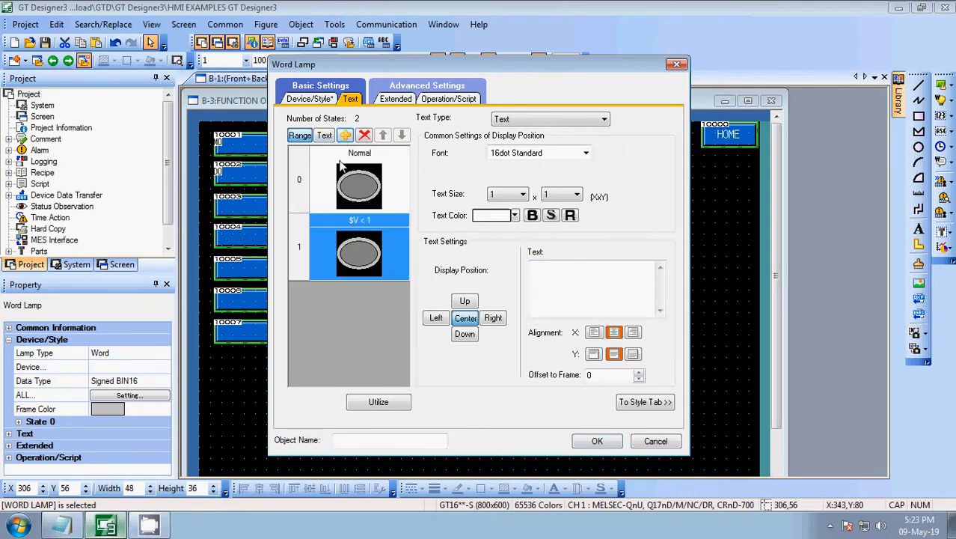
click(345, 135)
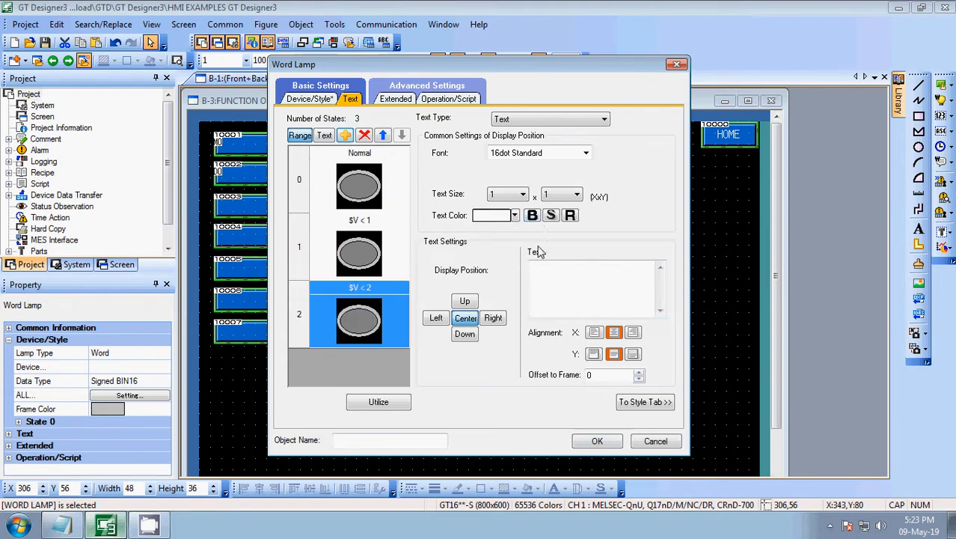
Set the lamp color of the Word Lamp's $V < 1 state to blue
click(374, 196)
click(360, 266)
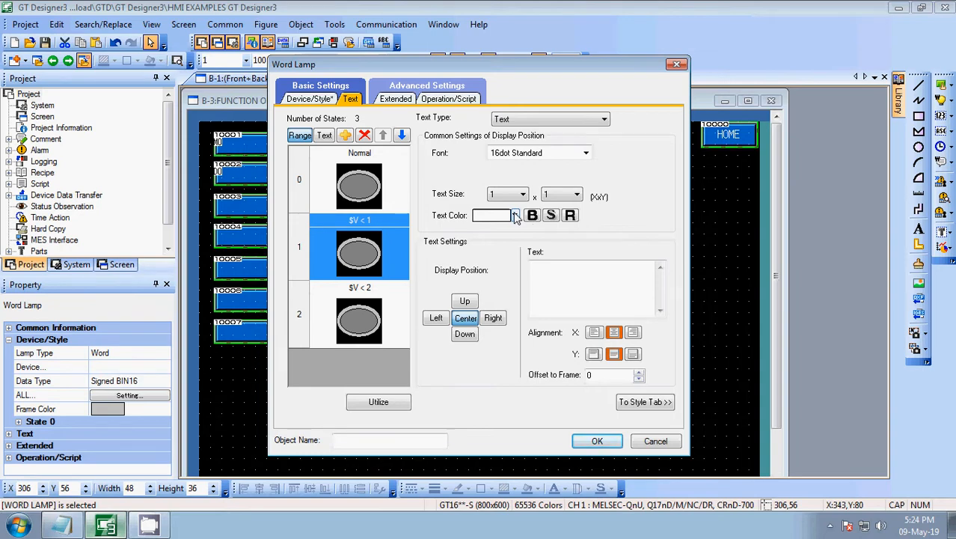
click(313, 99)
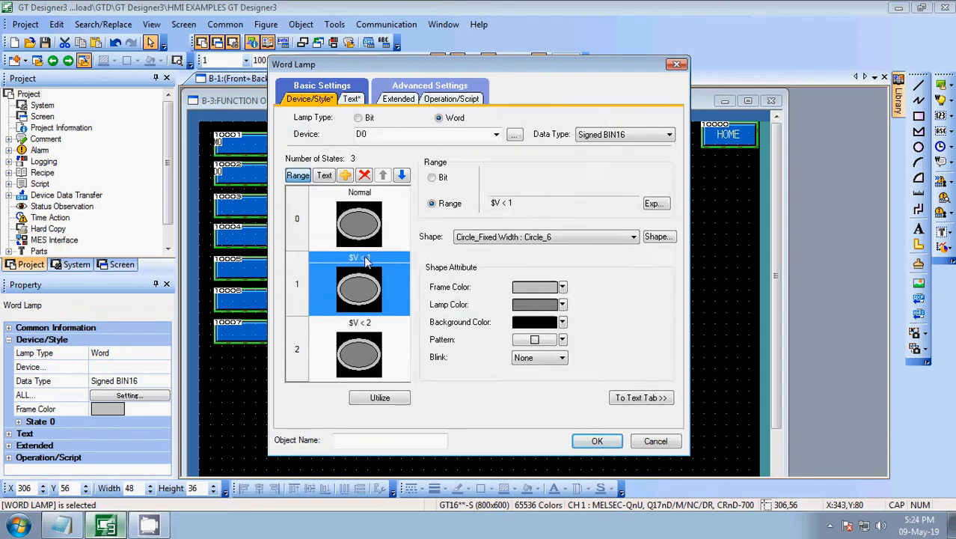
click(365, 220)
click(366, 283)
click(562, 304)
click(539, 338)
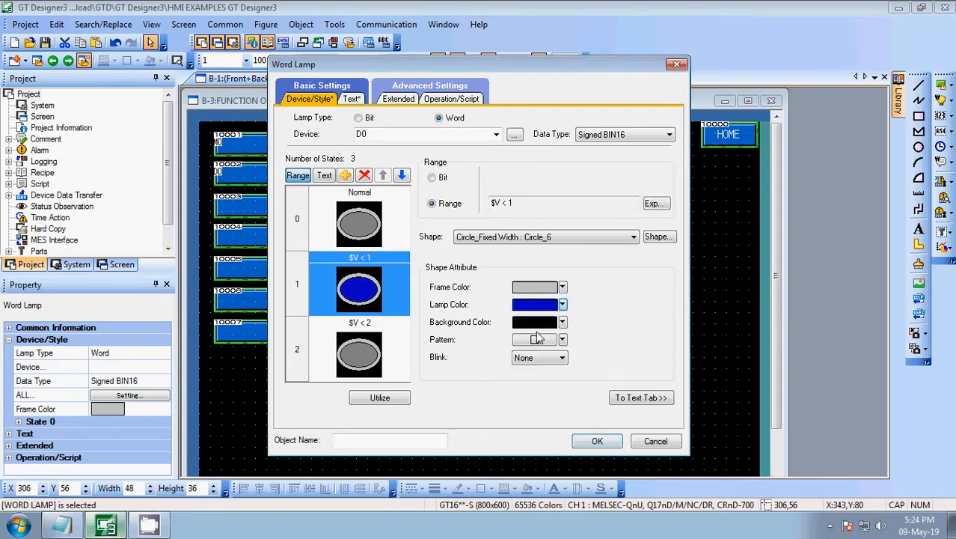
Set the lamp color of the Word Lamp's $V < 2 state to green and apply the lamp's settings
click(362, 364)
click(563, 304)
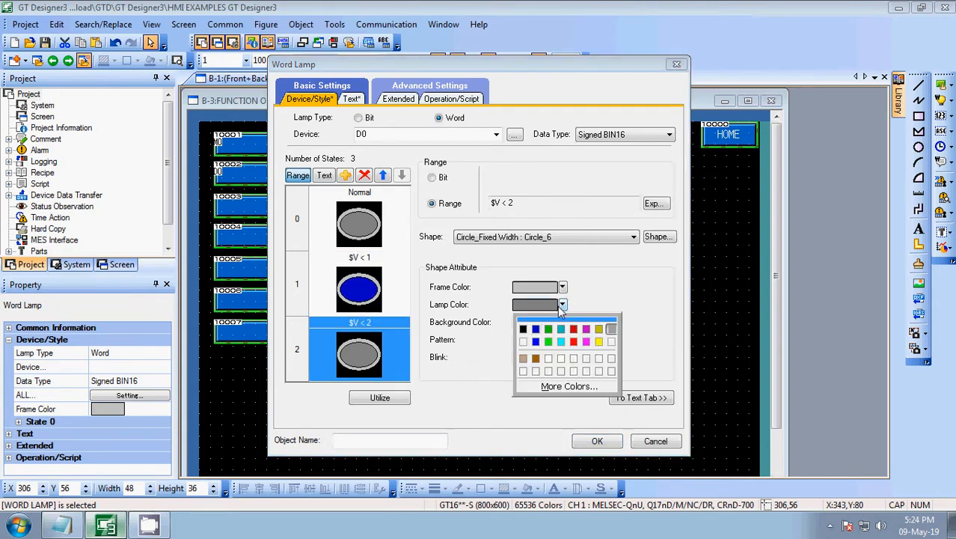
click(529, 330)
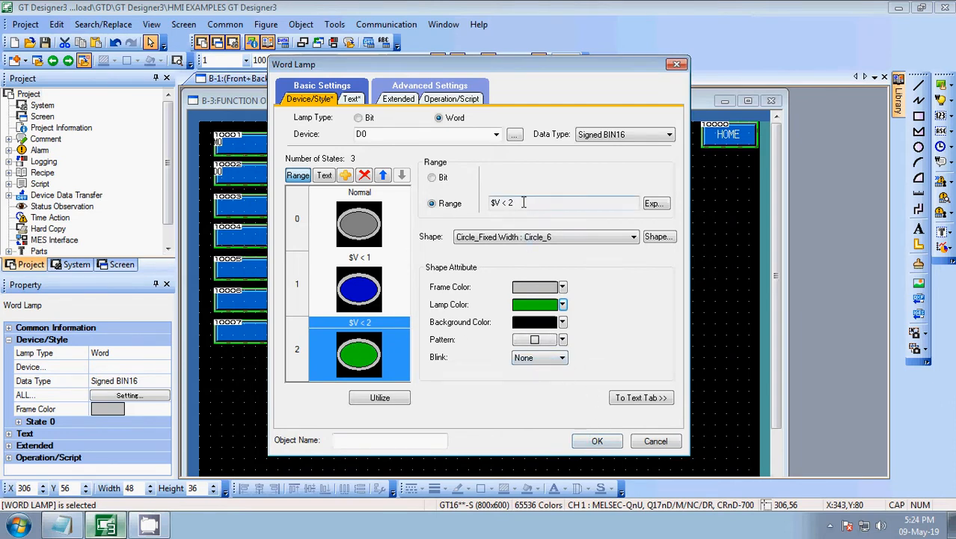
drag(522, 203, 473, 202)
click(370, 259)
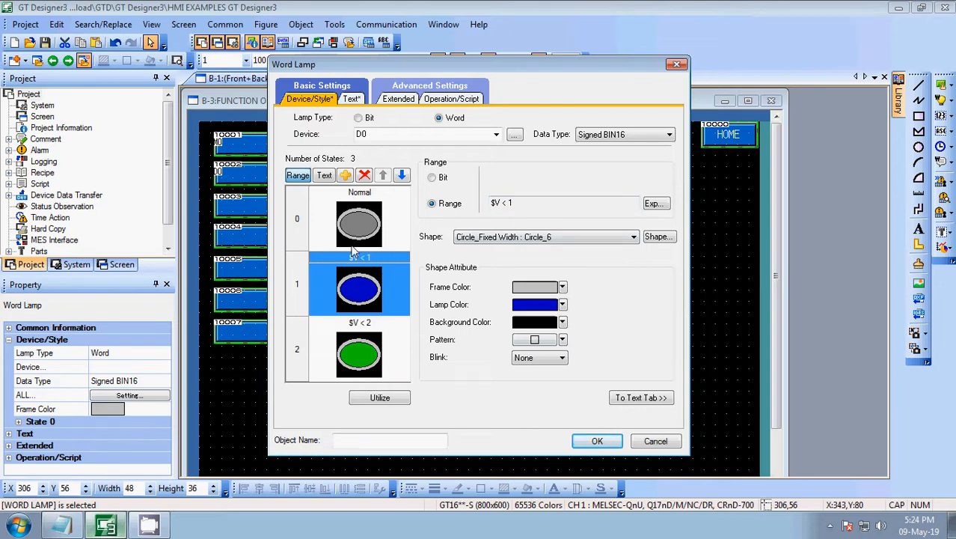
click(597, 440)
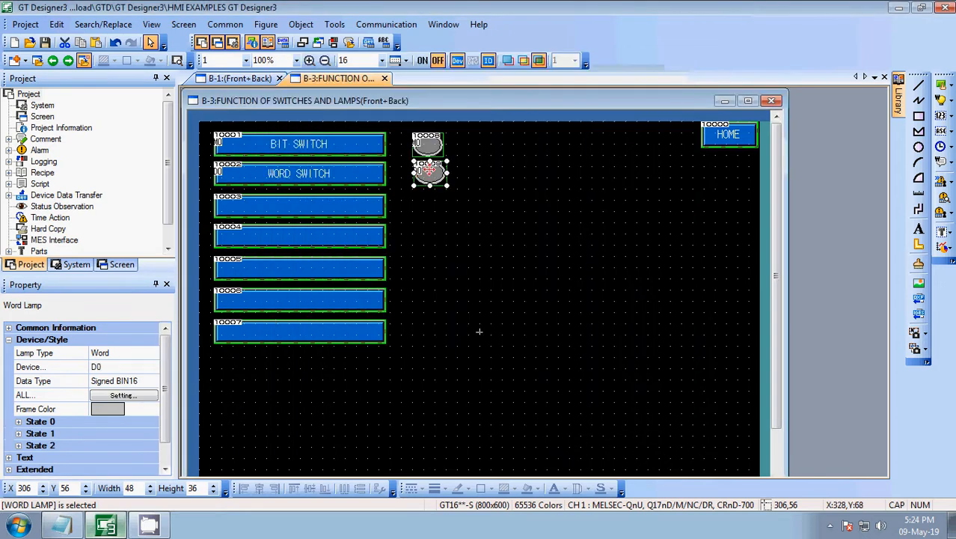
click(548, 210)
Start adding an SP Function action to the third switch
double_click(337, 205)
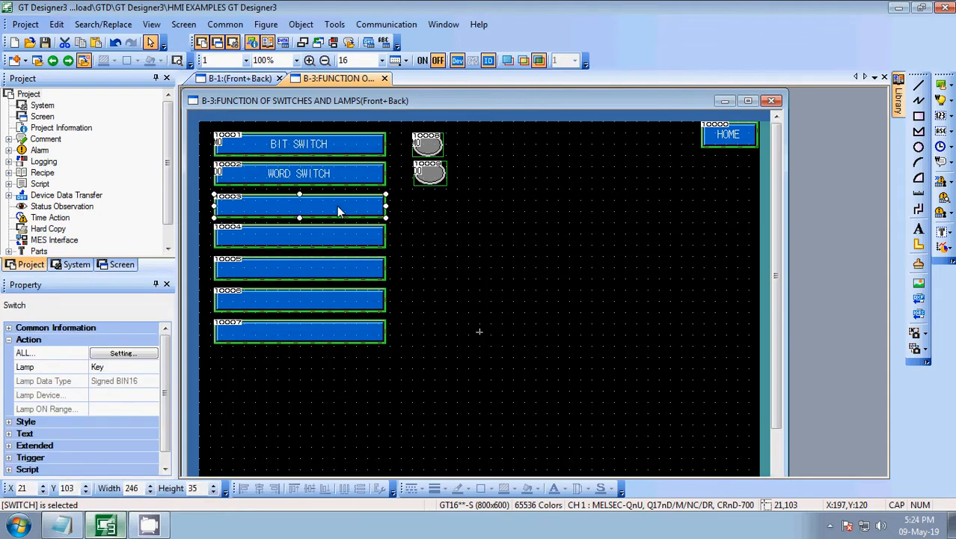
click(603, 175)
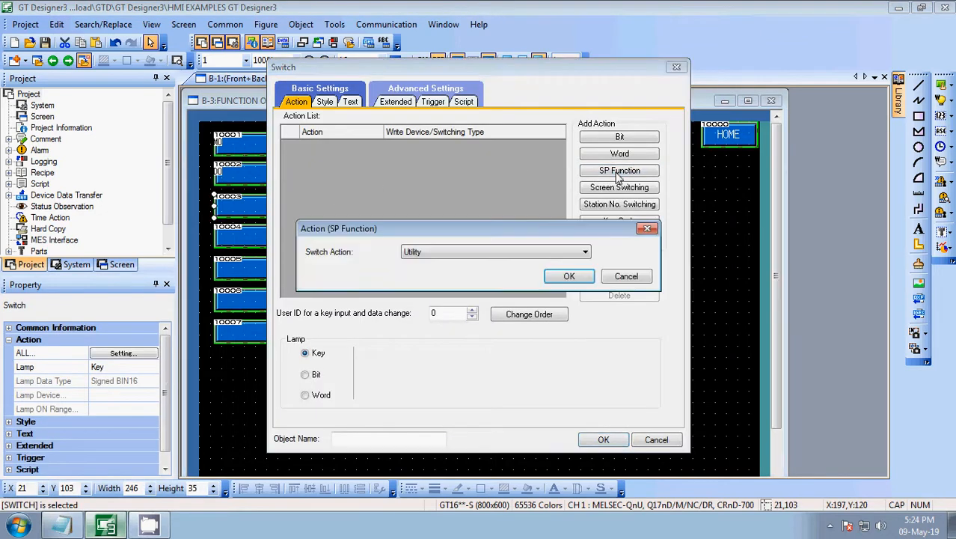
click(460, 252)
click(459, 250)
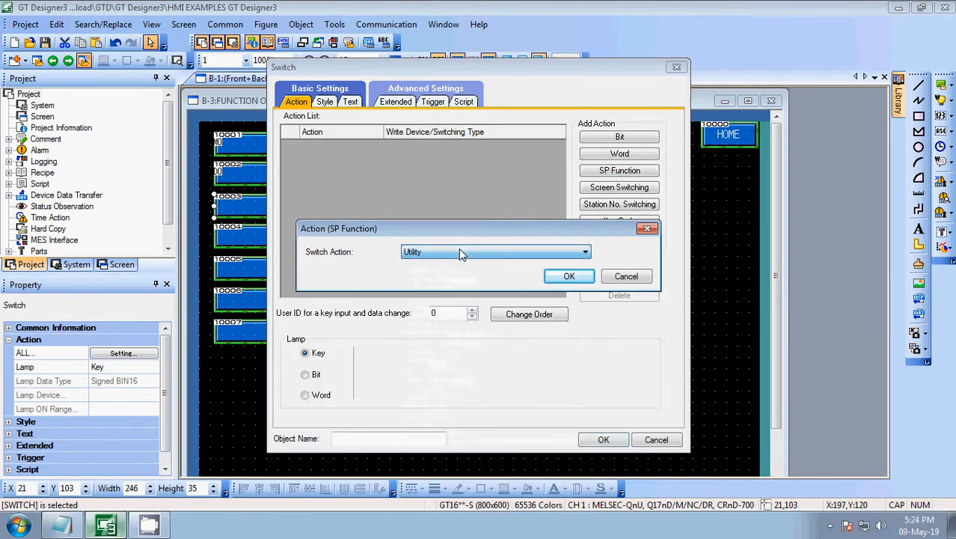
Switch to the Notepad notes and highlight the description of the Special Function Switch
click(63, 525)
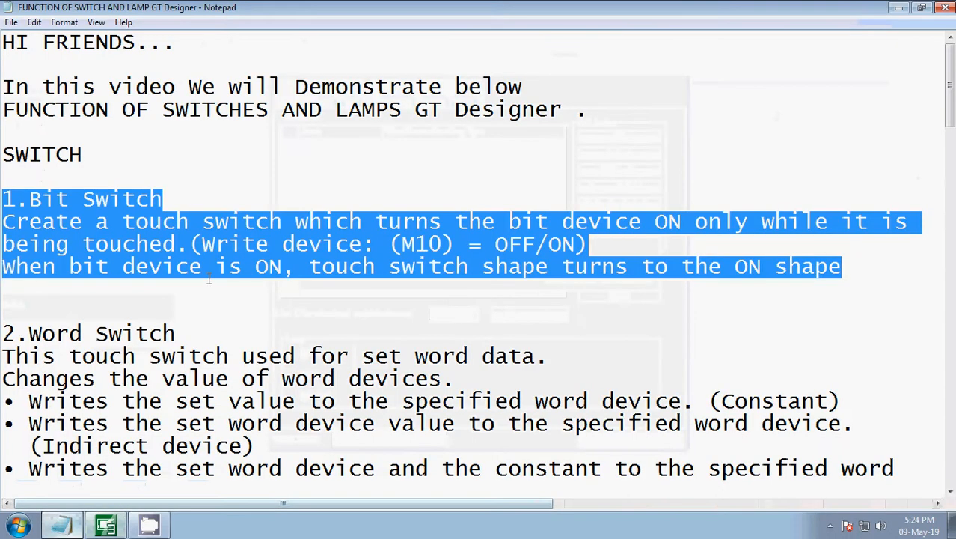
scroll(210, 279, down, 5)
scroll(210, 276, down, 1)
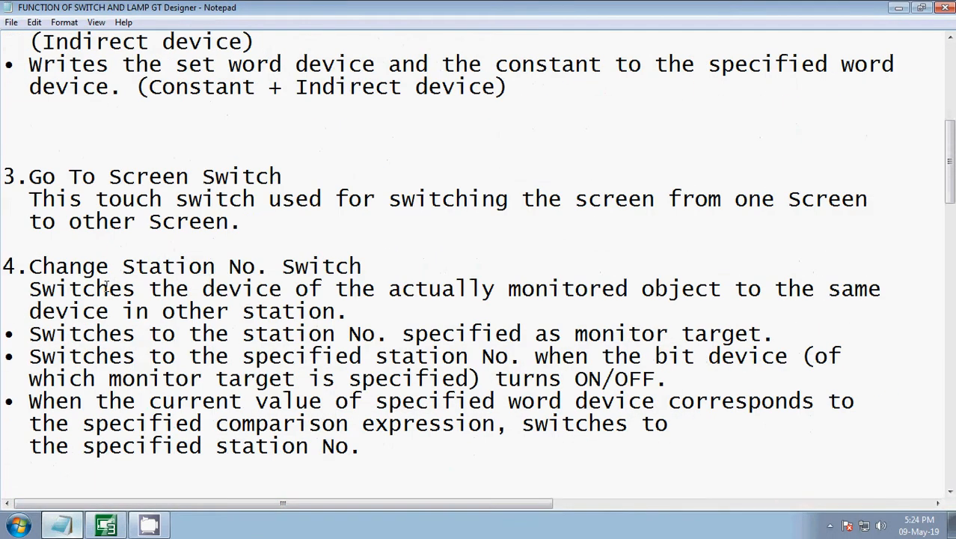
scroll(125, 281, down, 1)
scroll(127, 270, down, 3)
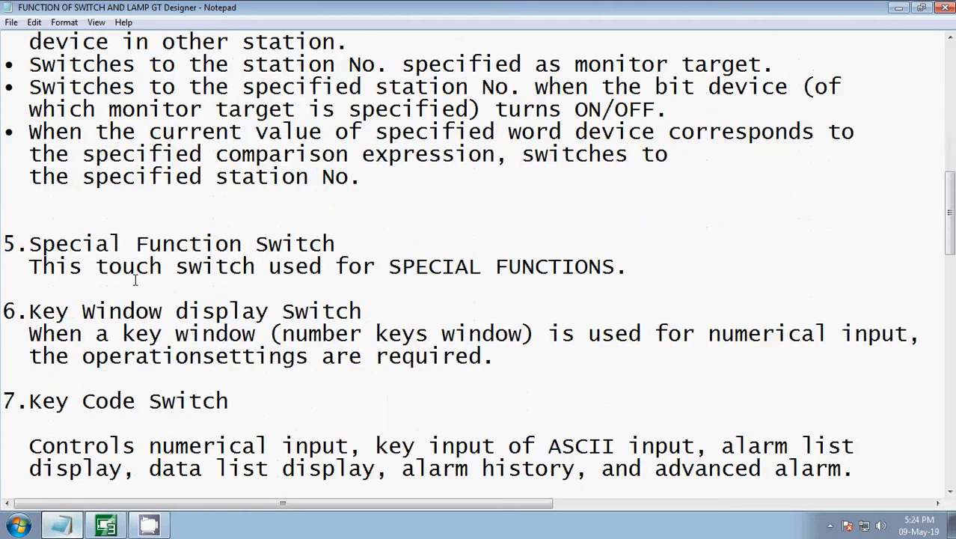
drag(28, 236, 618, 273)
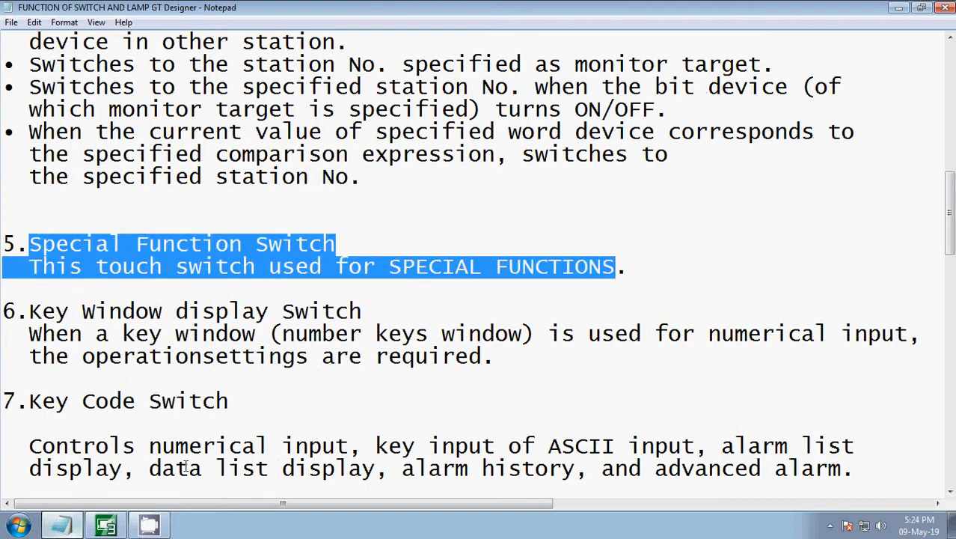
Return to GT Designer3 and look through the special functions available as the third switch's action
click(106, 525)
click(158, 490)
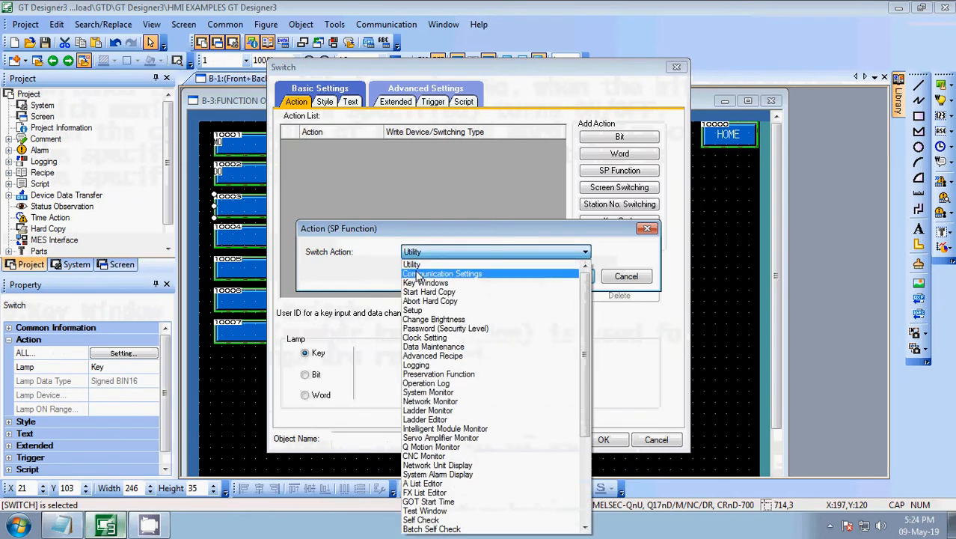
key(Down)
key(Down)
key(Down)
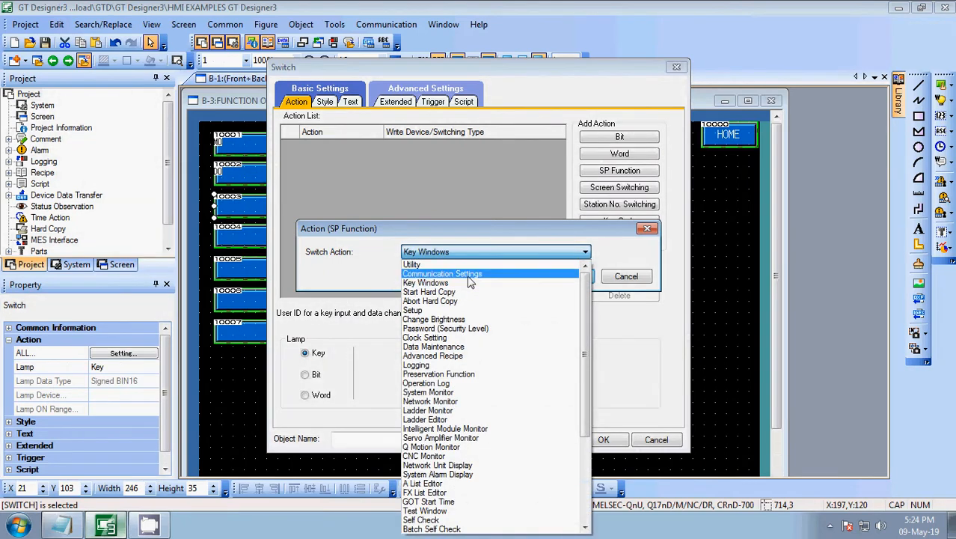
key(Down)
key(Down)
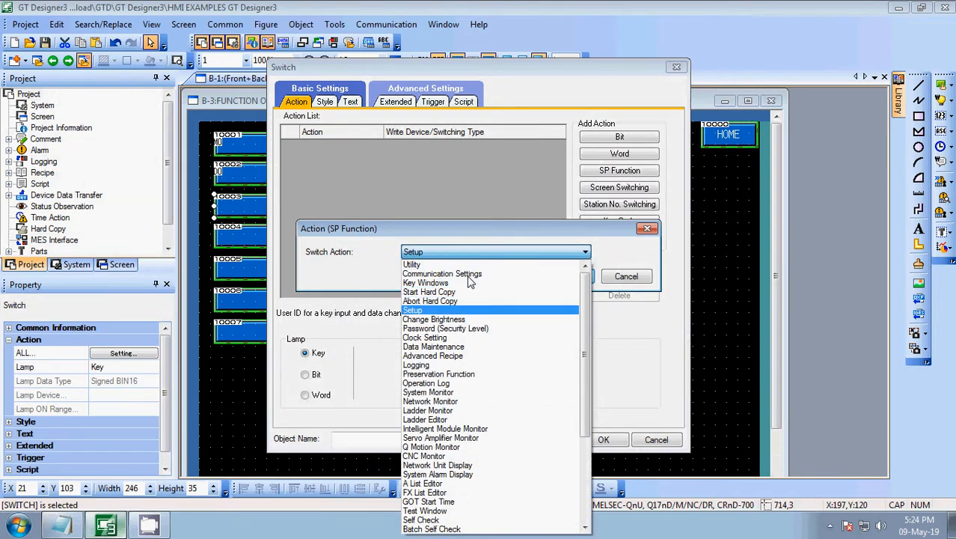
key(Down)
key(Down)
key(Down)
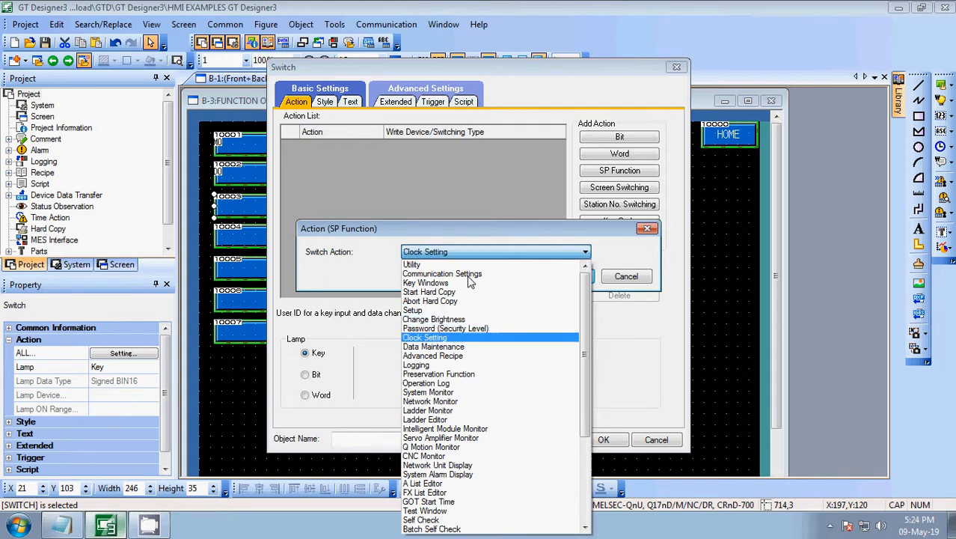
key(Down)
key(Down)
key(Down)
key(Down)
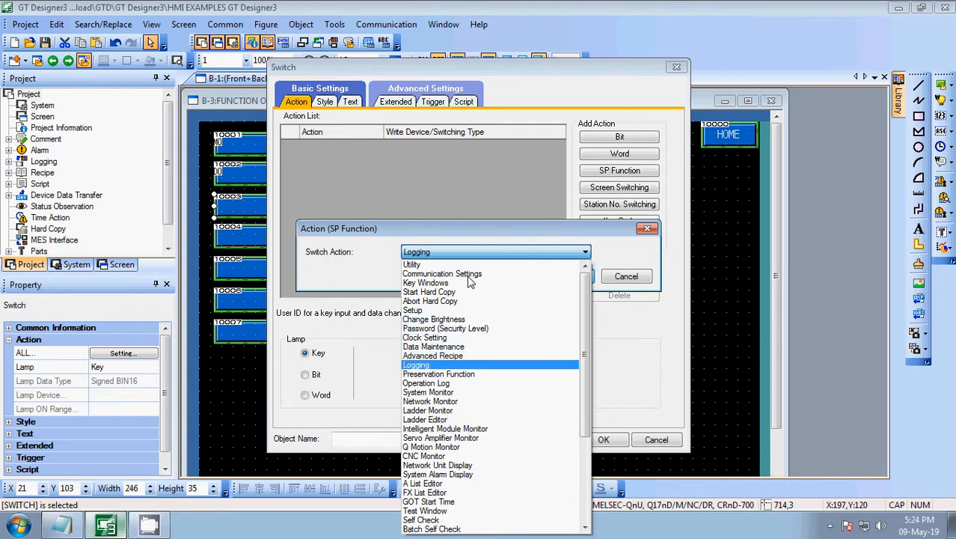
key(Down)
key(Down)
key(Down)
key(Down)
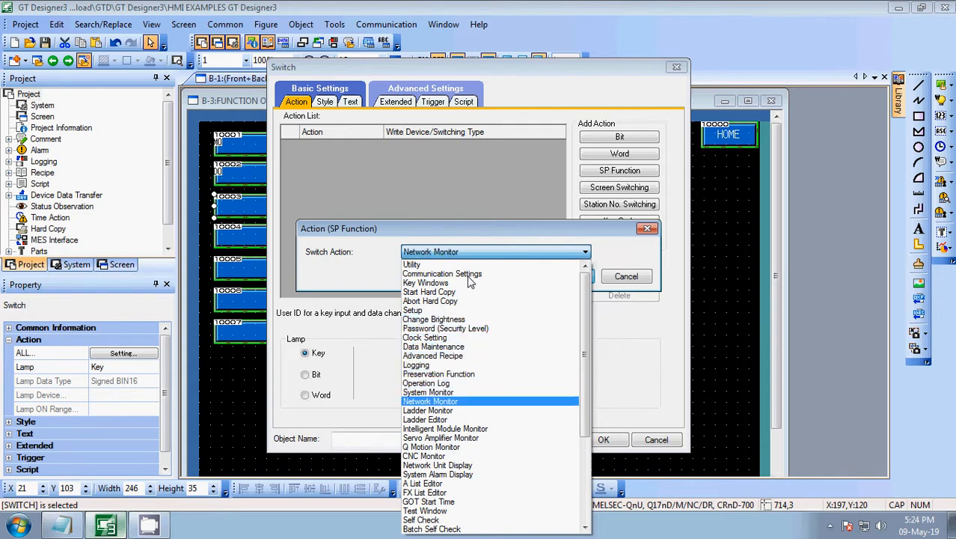
key(Down)
key(Down)
key(Down)
key(Down)
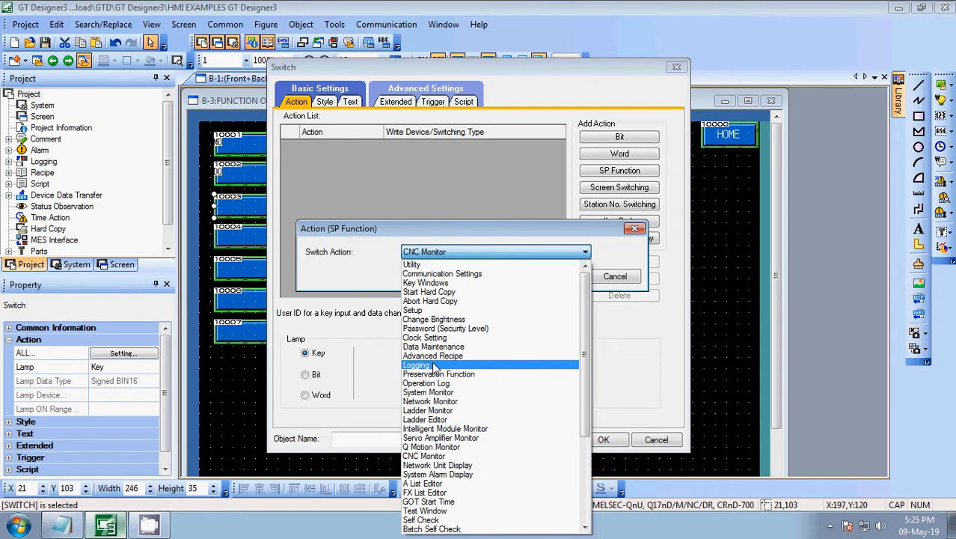
Assign Communication Settings as the third switch's special function and apply the switch settings
click(442, 274)
click(555, 277)
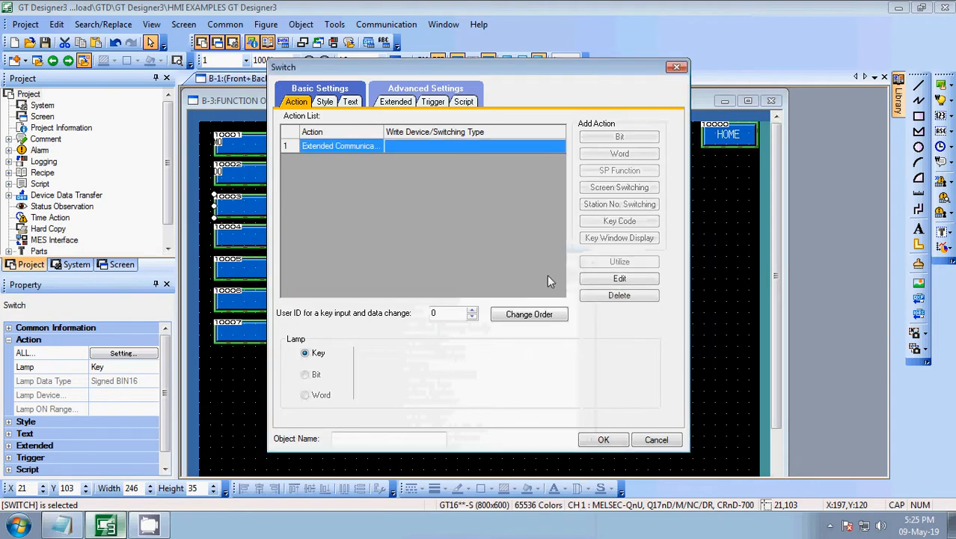
click(602, 440)
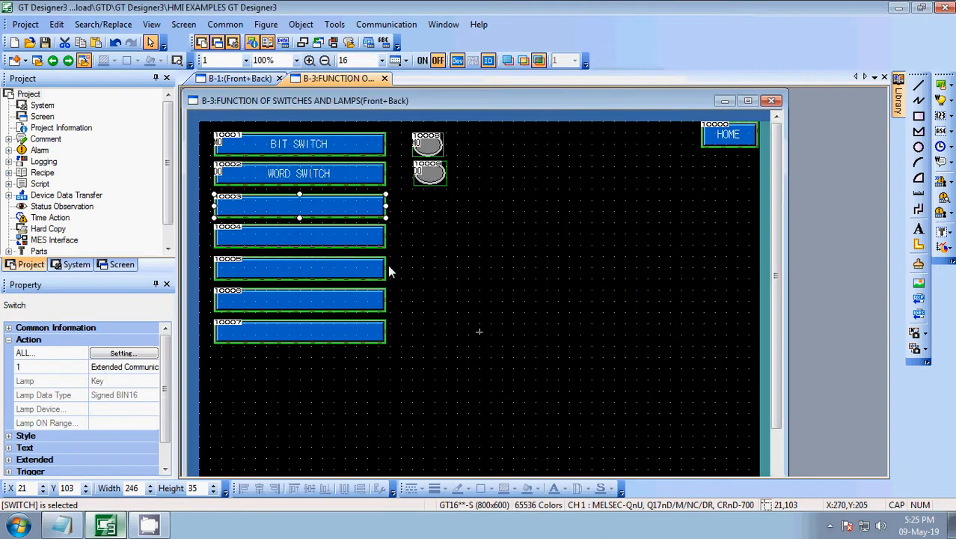
Label the third switch with the text SPECIAL FUNCTION SWITCH and apply its settings
double_click(310, 203)
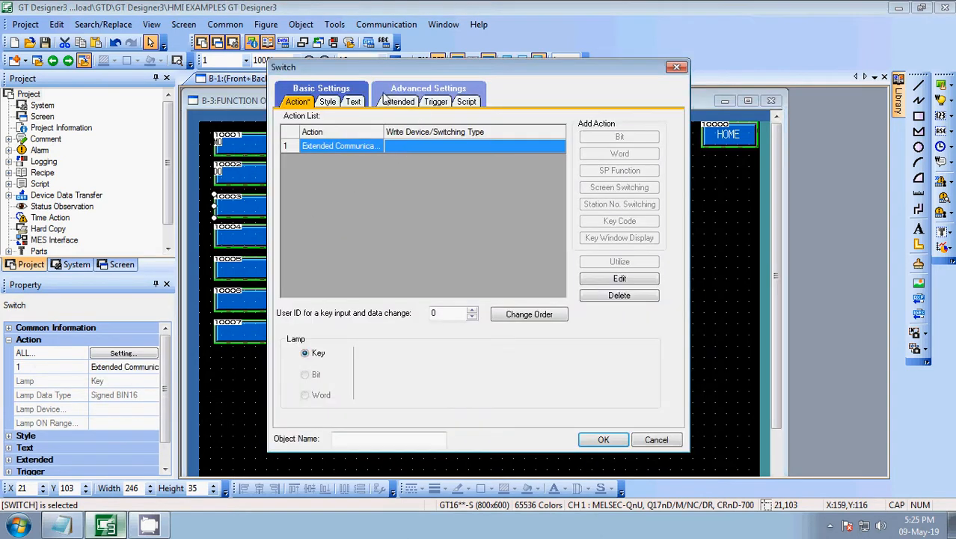
click(352, 101)
click(538, 303)
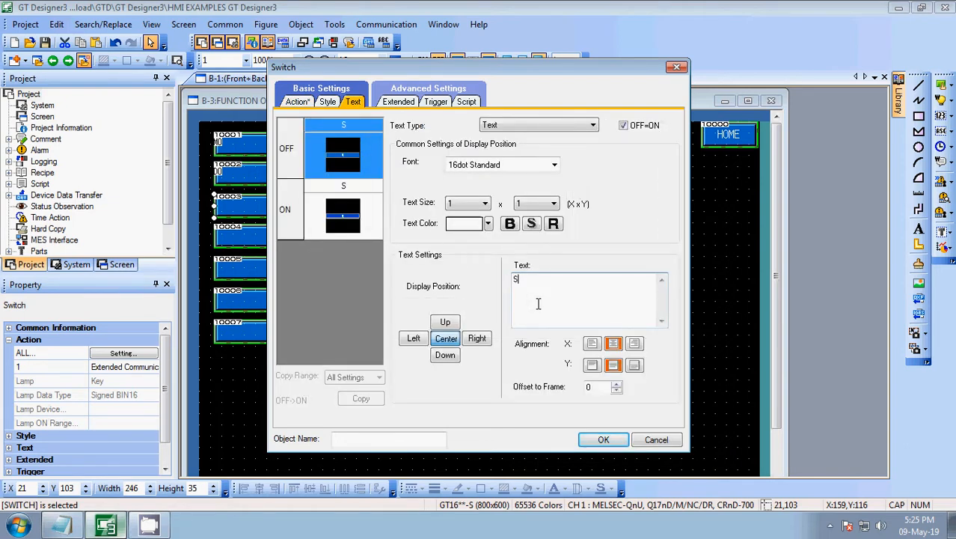
text(SPECIAO)
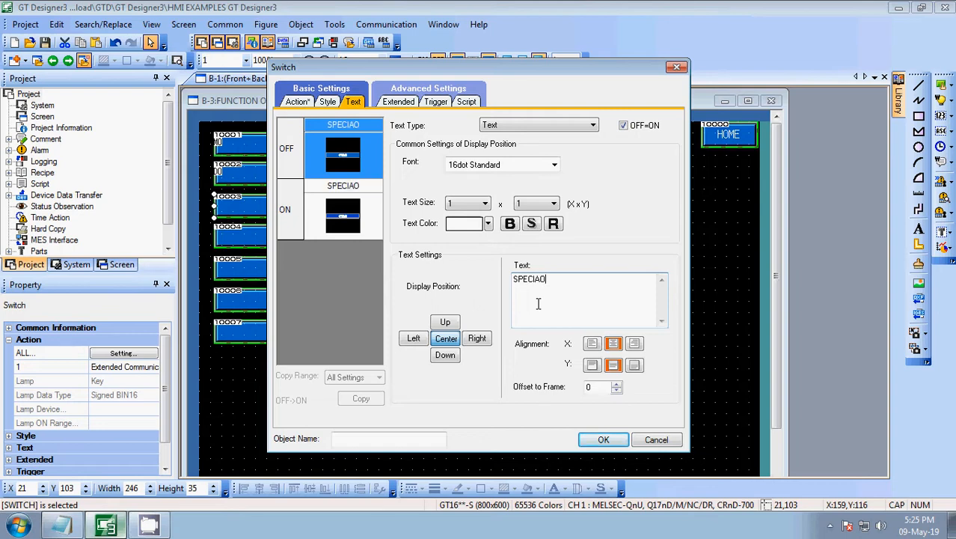
key(BackSpace)
text(L FUN)
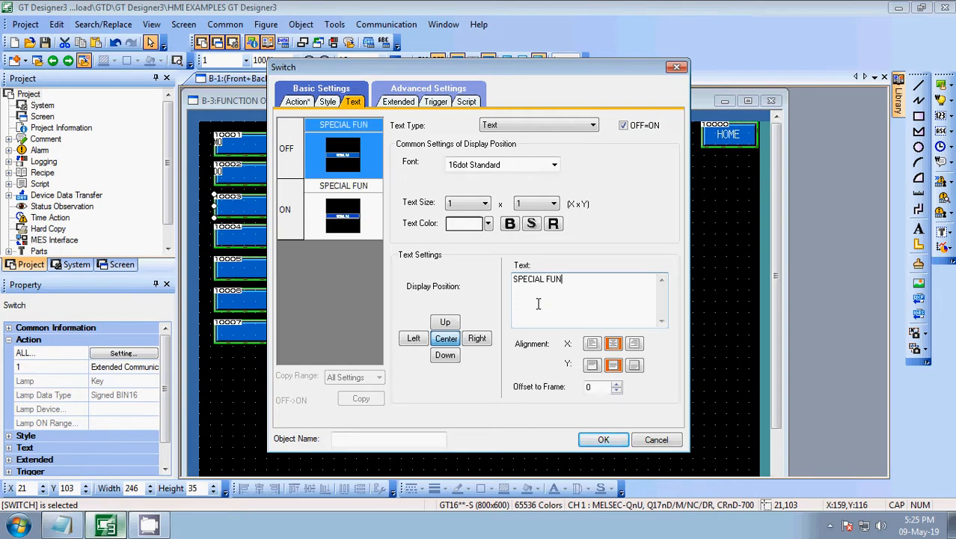
text(CTION S)
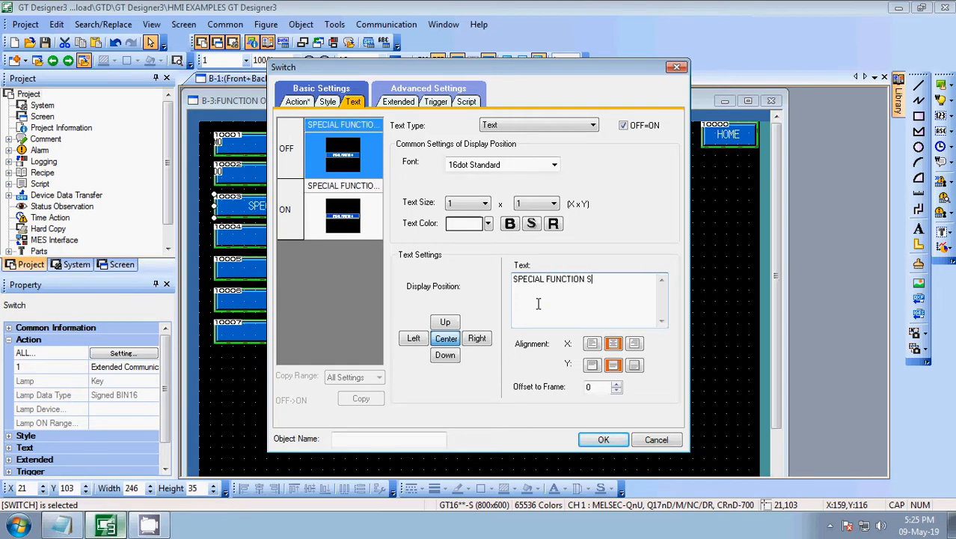
text(WITCH)
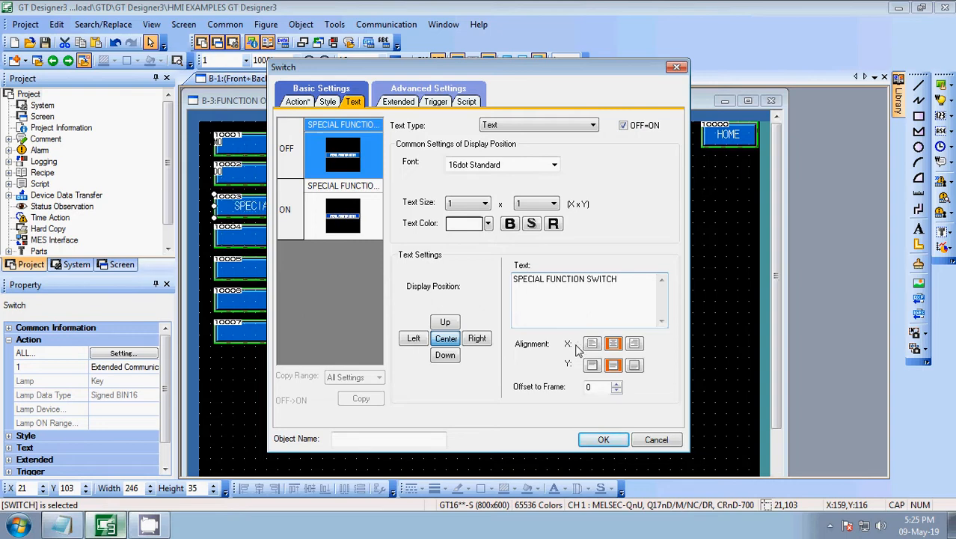
click(603, 439)
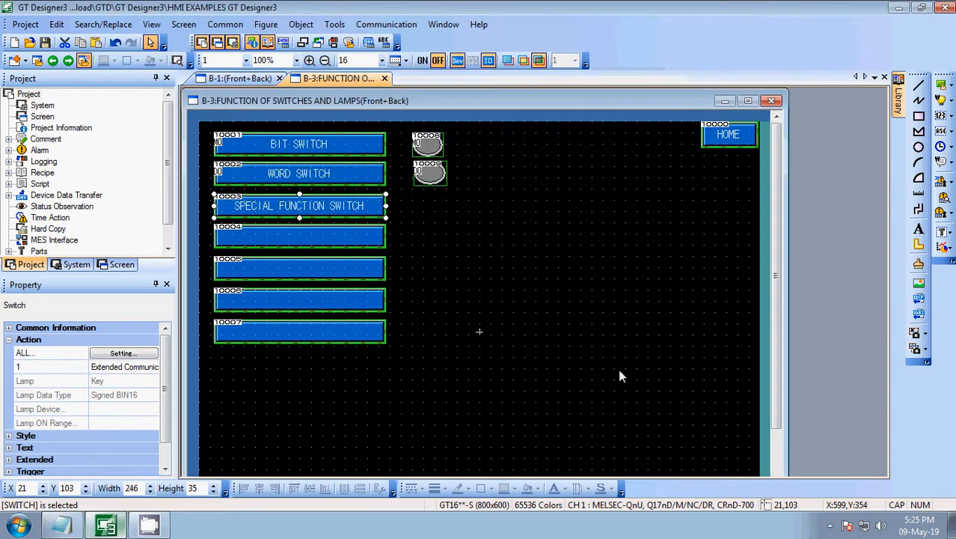
Start a Screen Switching action for the fourth switch with Base as the screen type
double_click(315, 238)
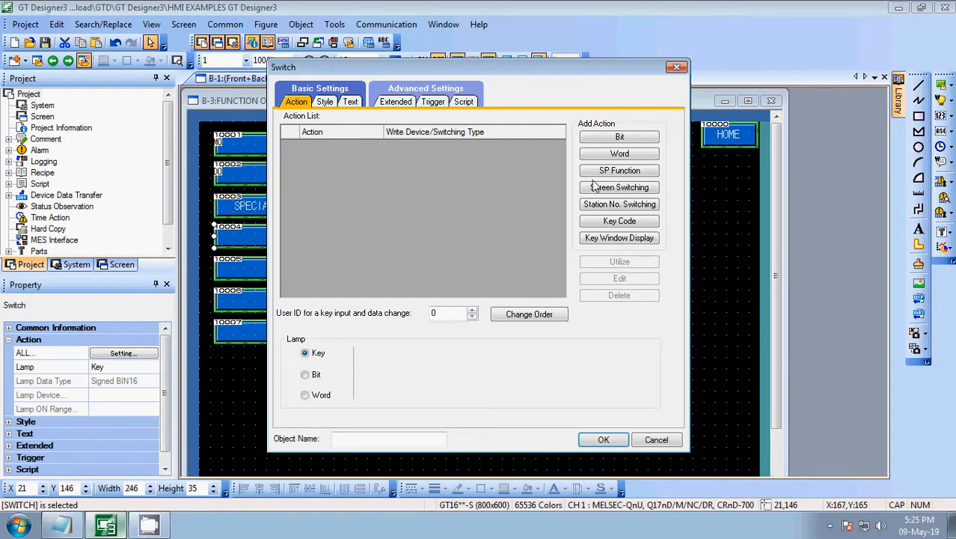
click(622, 190)
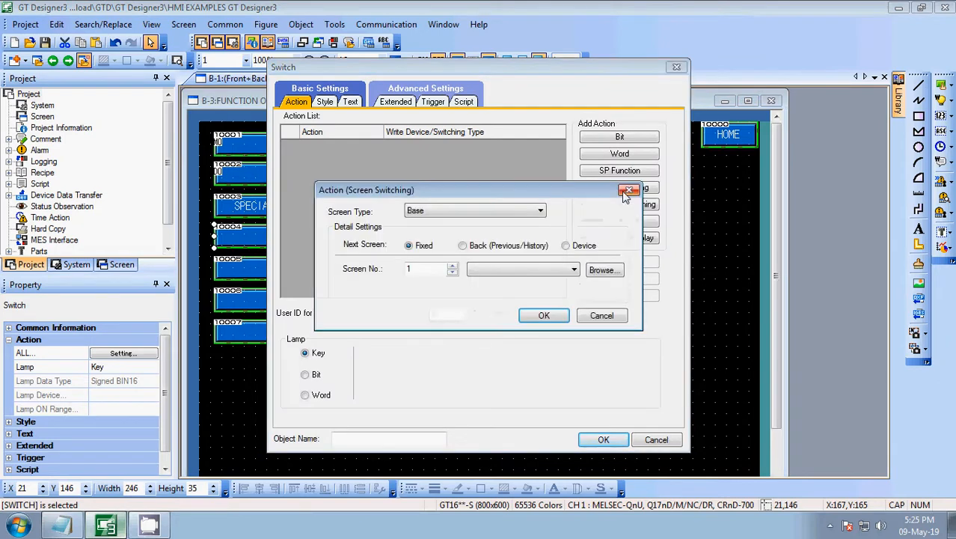
click(476, 212)
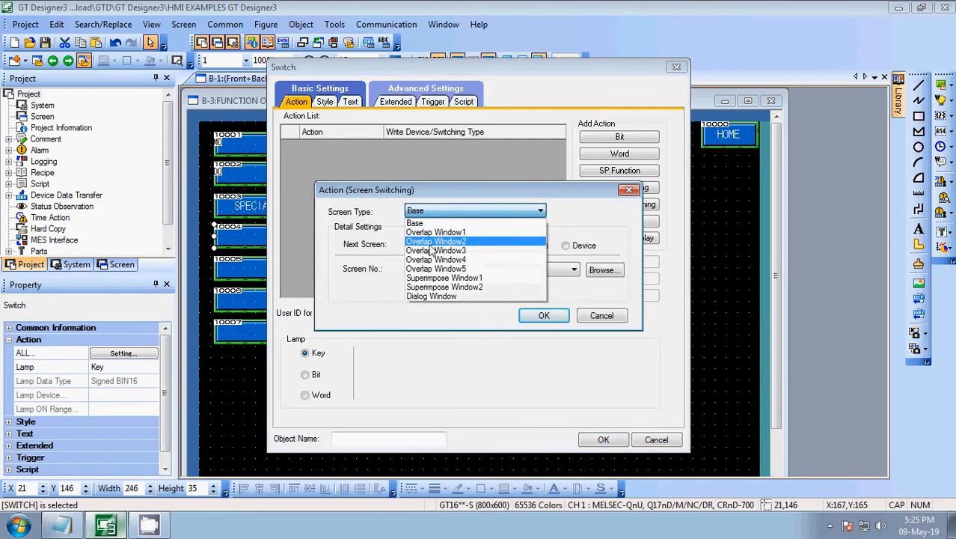
click(448, 223)
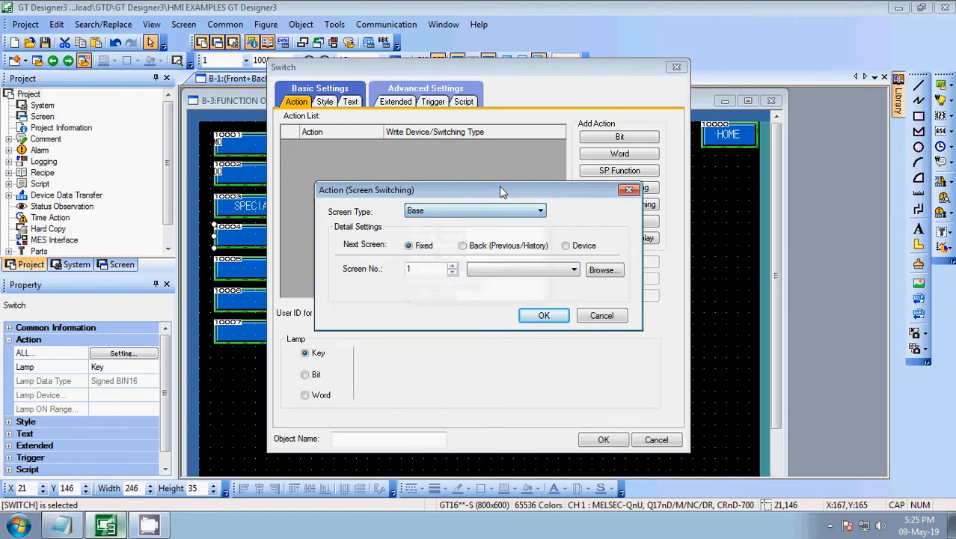
Switch to Notepad, look through the switch notes and highlight the Key Window display Switch entry
click(63, 526)
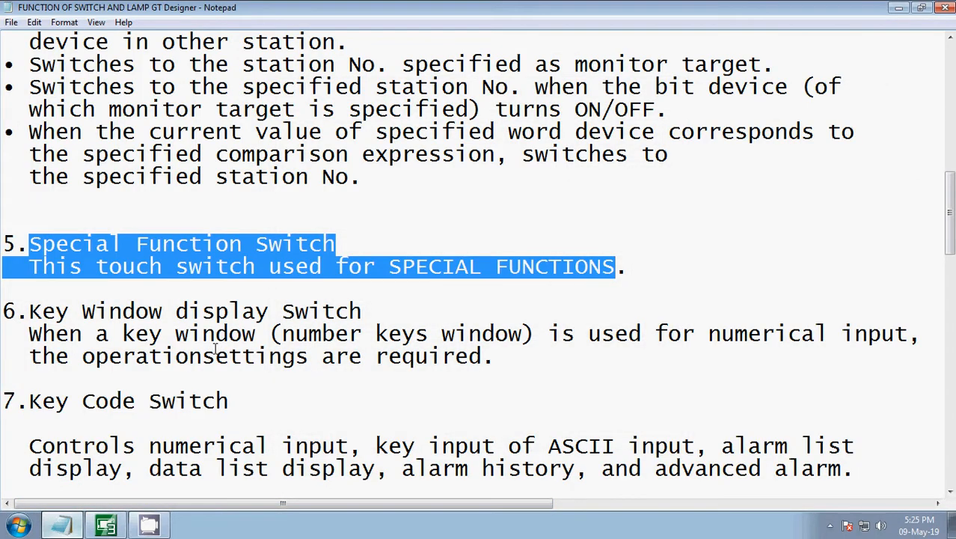
scroll(215, 350, up, 4)
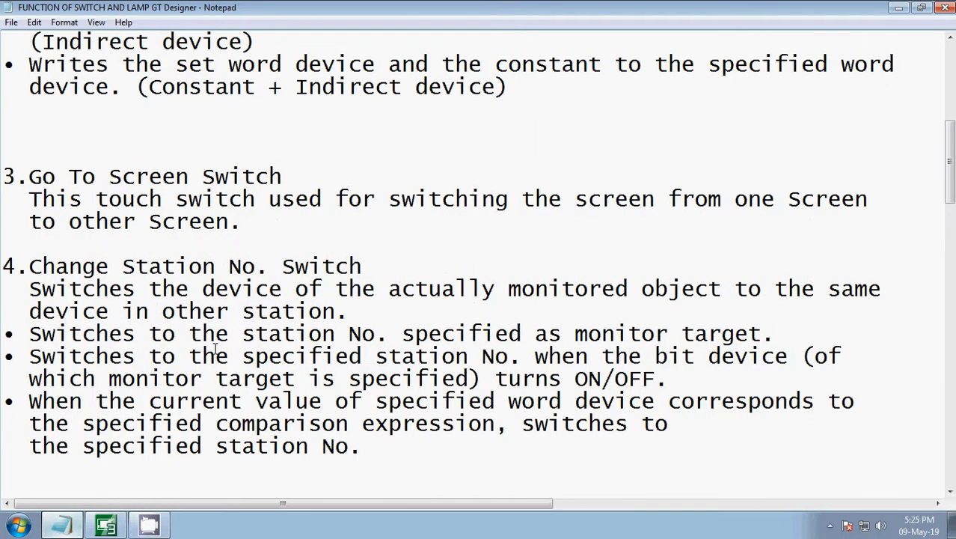
scroll(216, 350, down, 7)
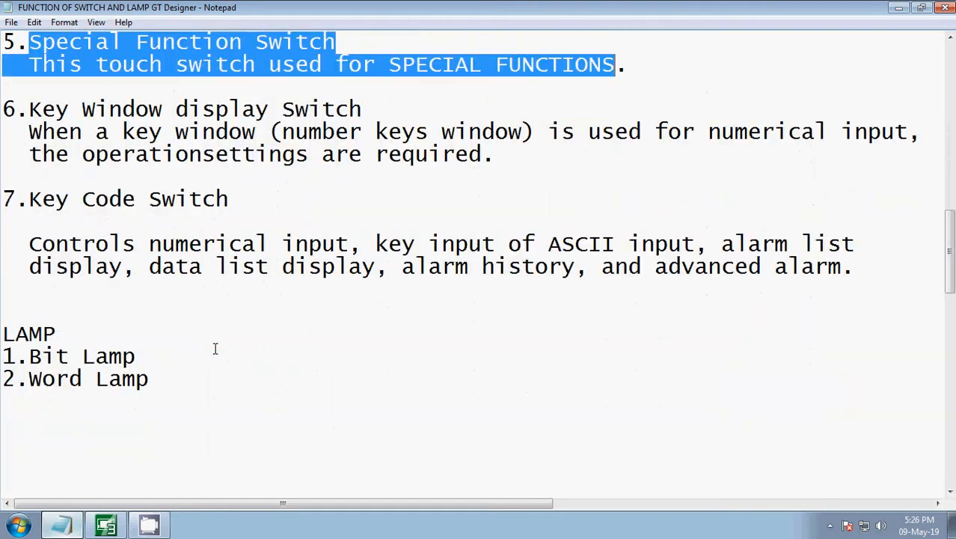
scroll(215, 348, up, 2)
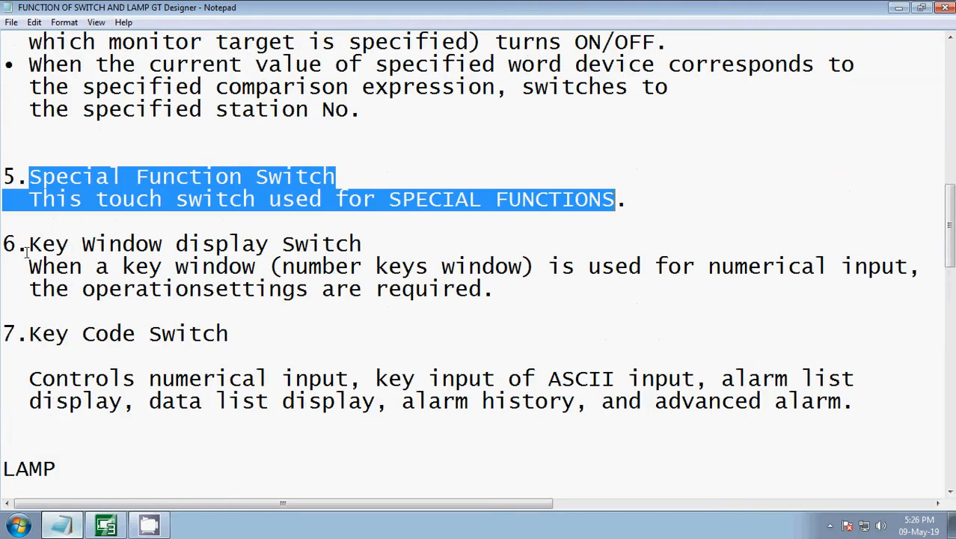
drag(7, 245, 562, 294)
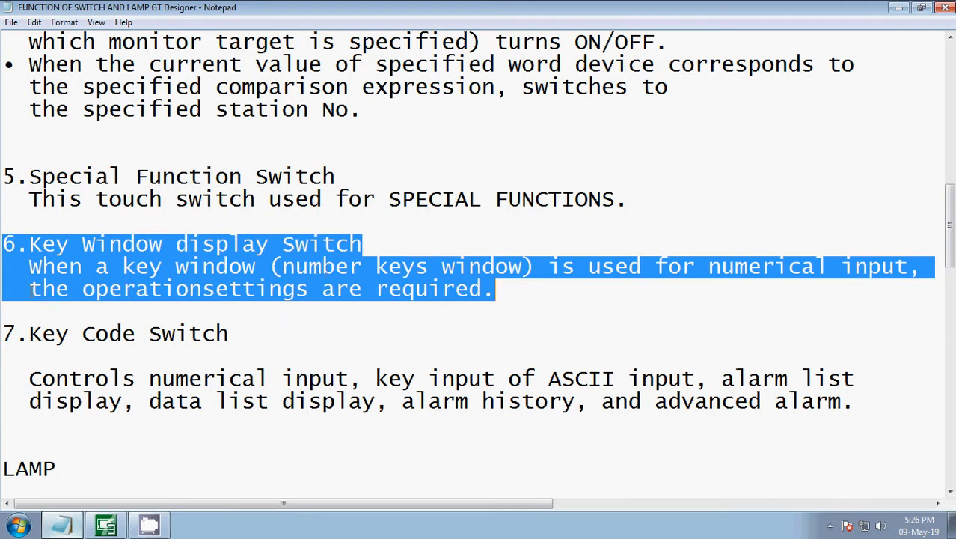
drag(30, 289, 496, 291)
Return to GT Designer3 and dismiss the open Screen Switching action without adding it
click(106, 525)
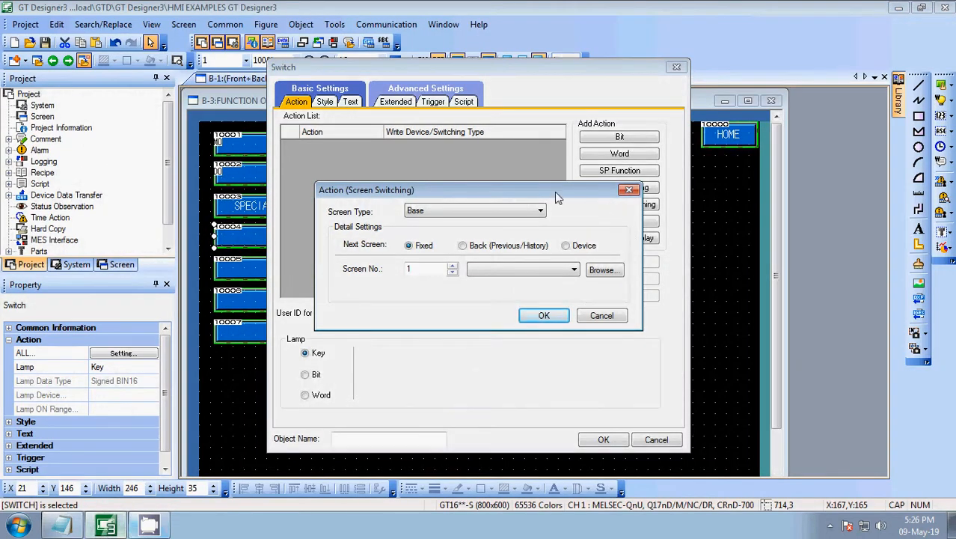
drag(555, 192, 538, 286)
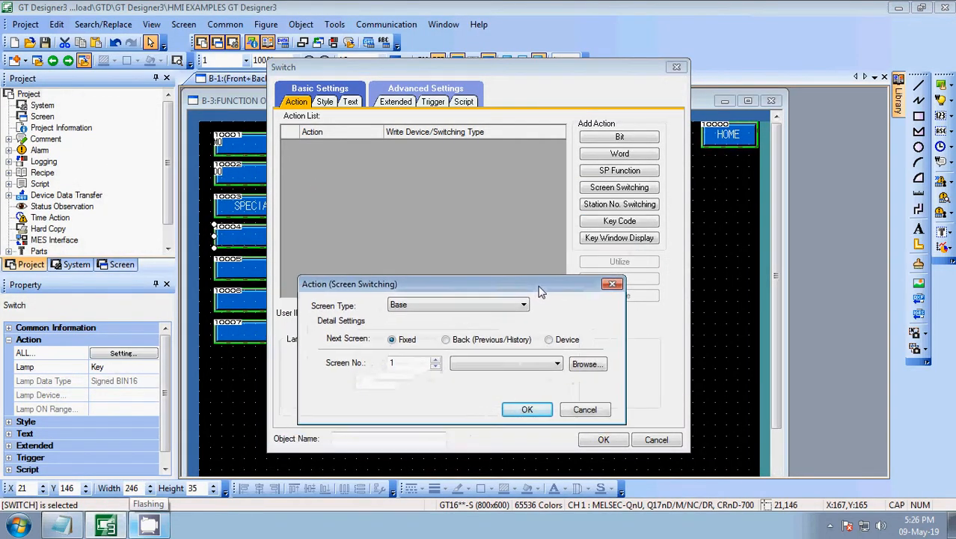
click(611, 285)
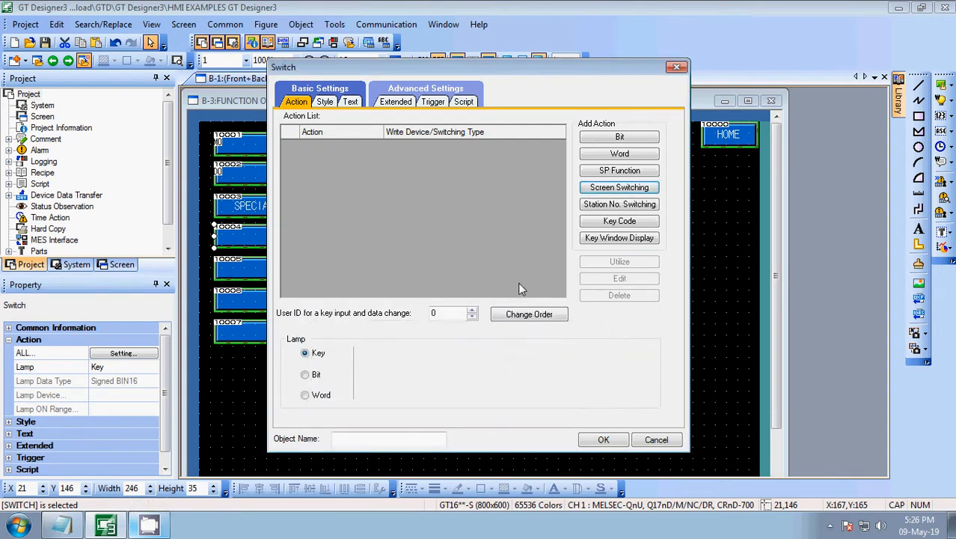
Start a Screen Switching action for the fourth switch with Overlap Window2 as the screen type and screen No. 3
click(605, 189)
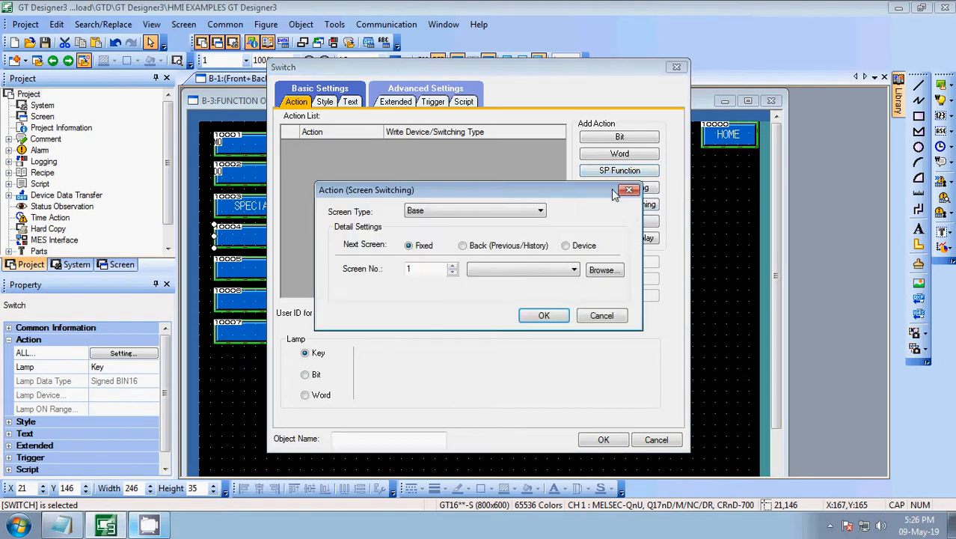
click(446, 212)
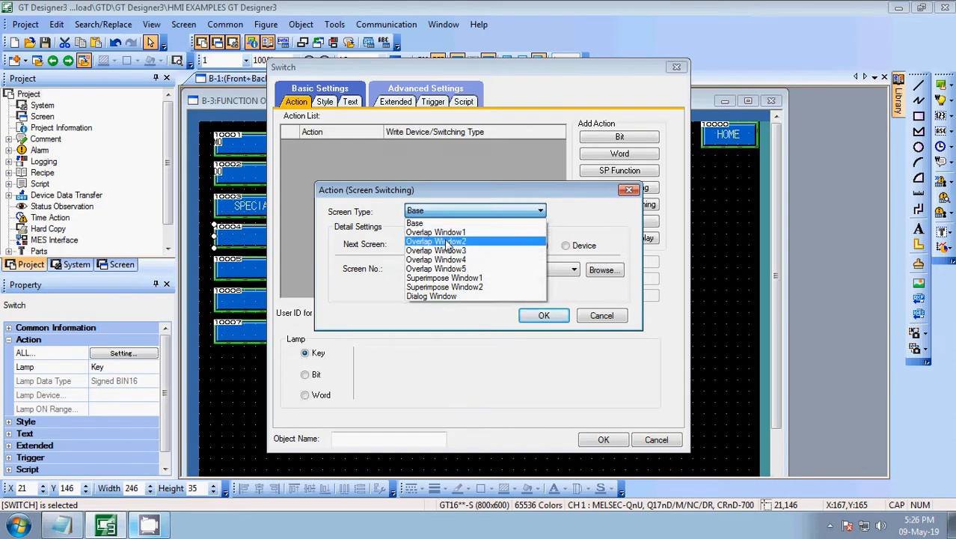
click(445, 241)
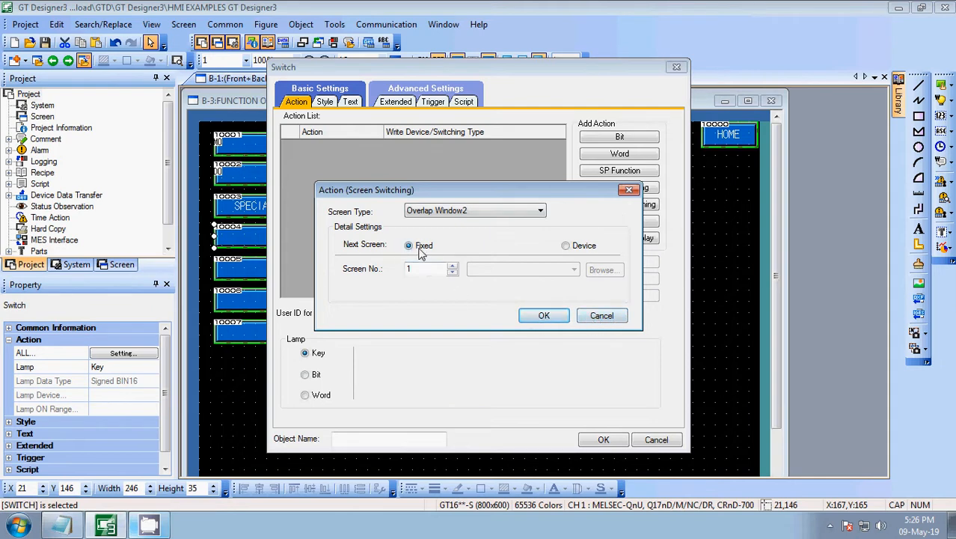
click(454, 266)
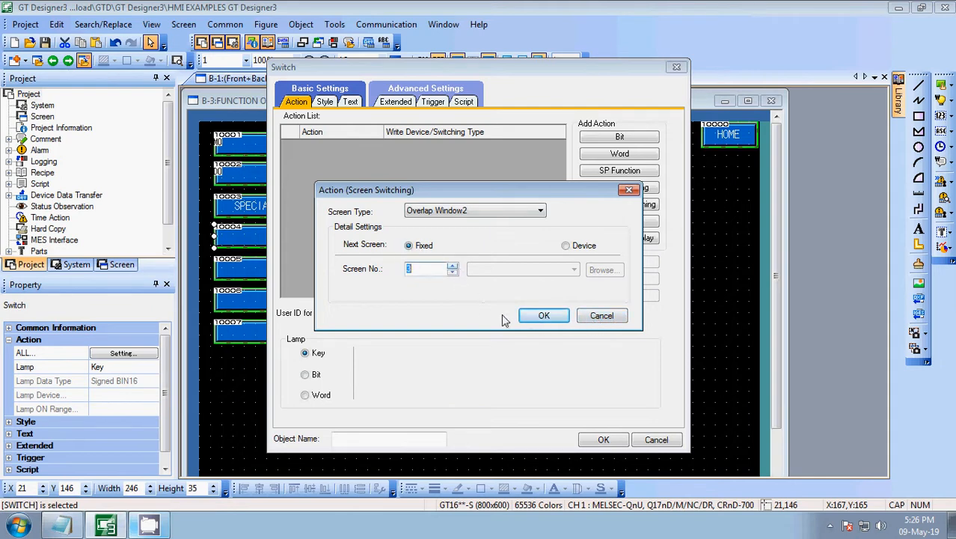
Set the action's screen type to Base with fixed screen No. 3, FUNCTION OF SWITCHES AND LAMPS, and apply the switch settings
click(508, 212)
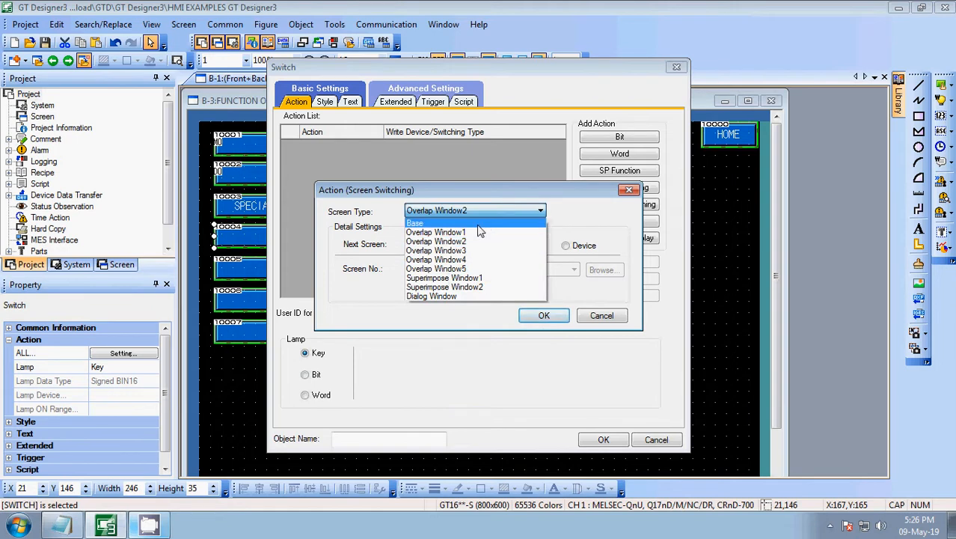
click(483, 223)
click(529, 272)
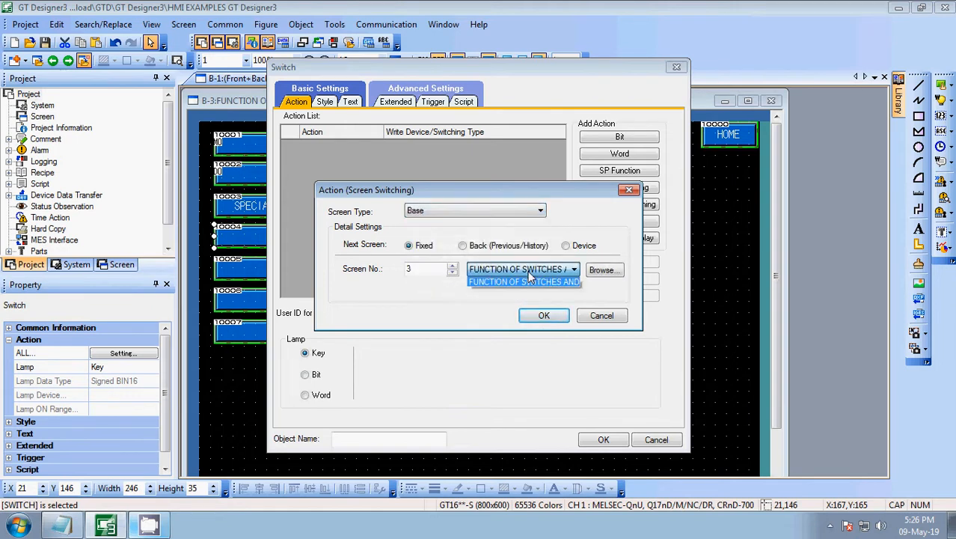
click(529, 273)
click(539, 316)
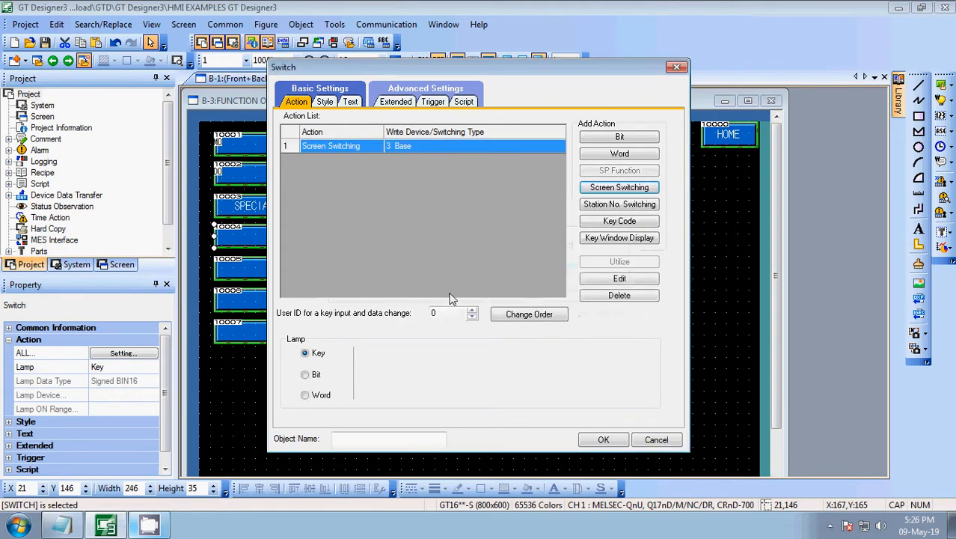
click(601, 440)
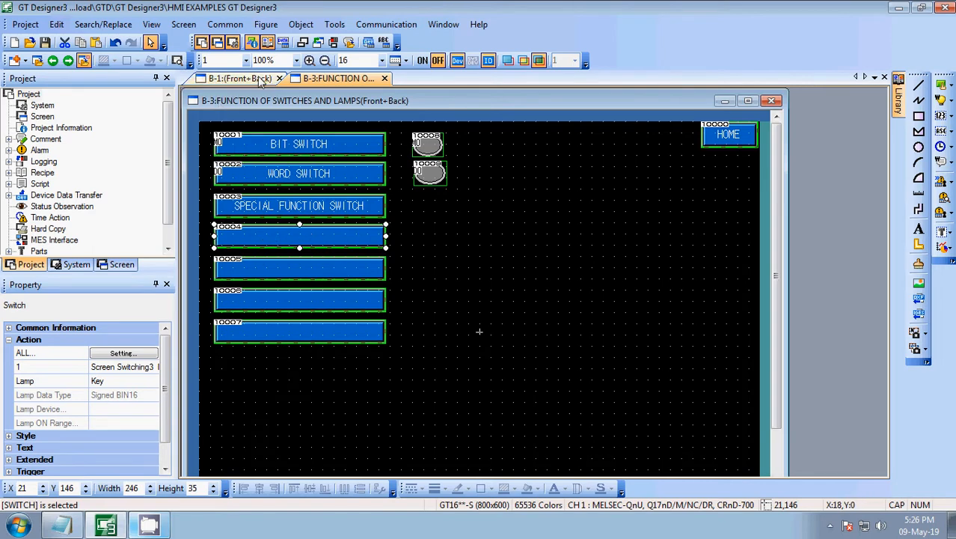
Check the HOME switch's next-screen settings and view base screen B-1 before returning to B-3
double_click(727, 134)
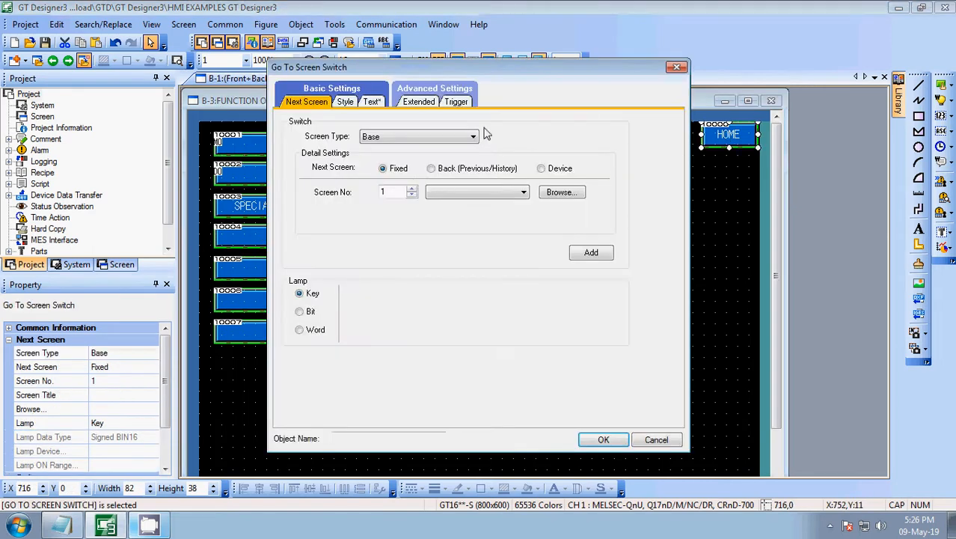
click(603, 439)
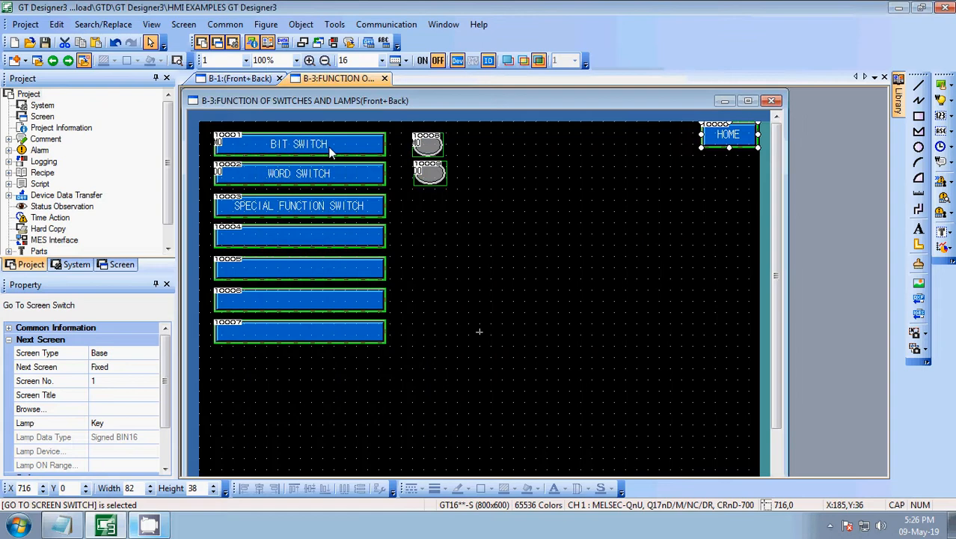
click(253, 76)
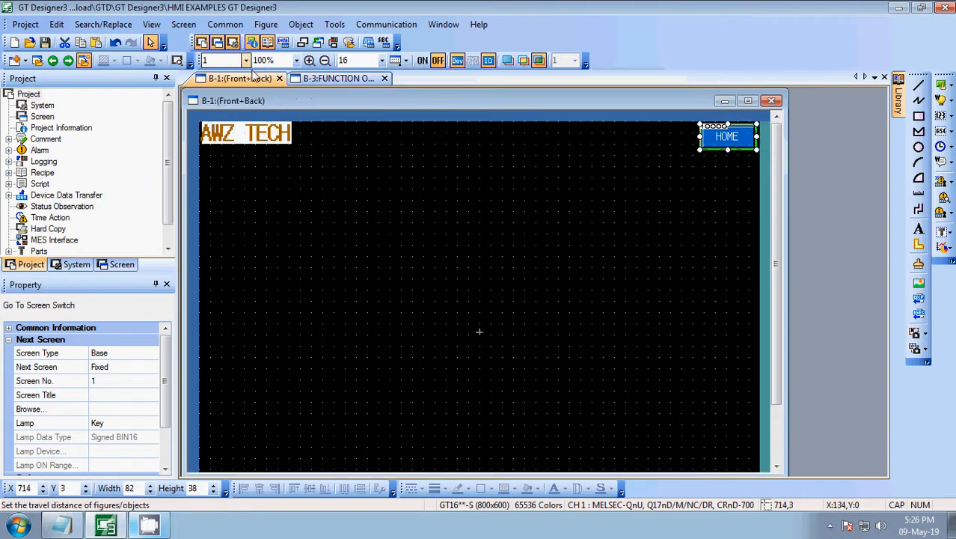
click(333, 78)
Label the fourth switch with the text SCREEN SWITCHING and apply its settings
double_click(288, 237)
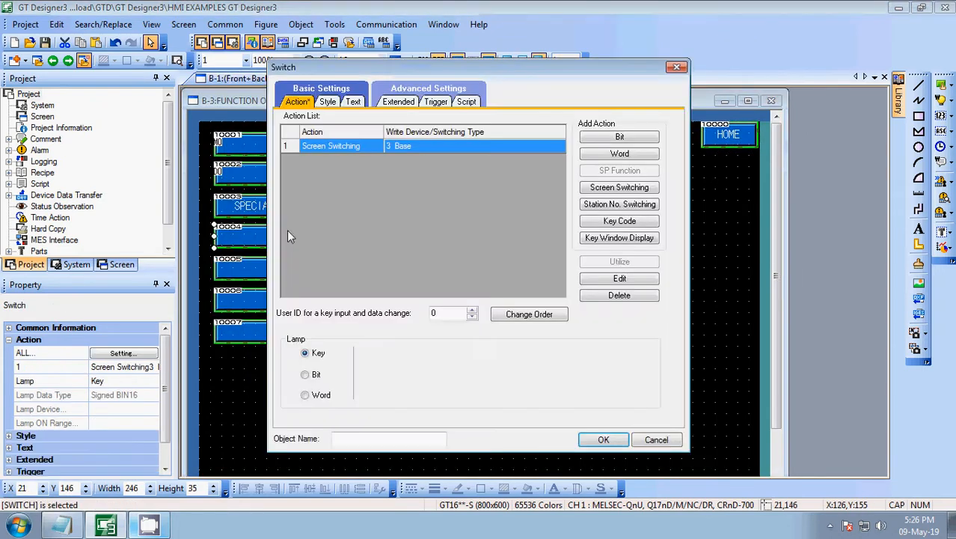
click(353, 102)
click(558, 276)
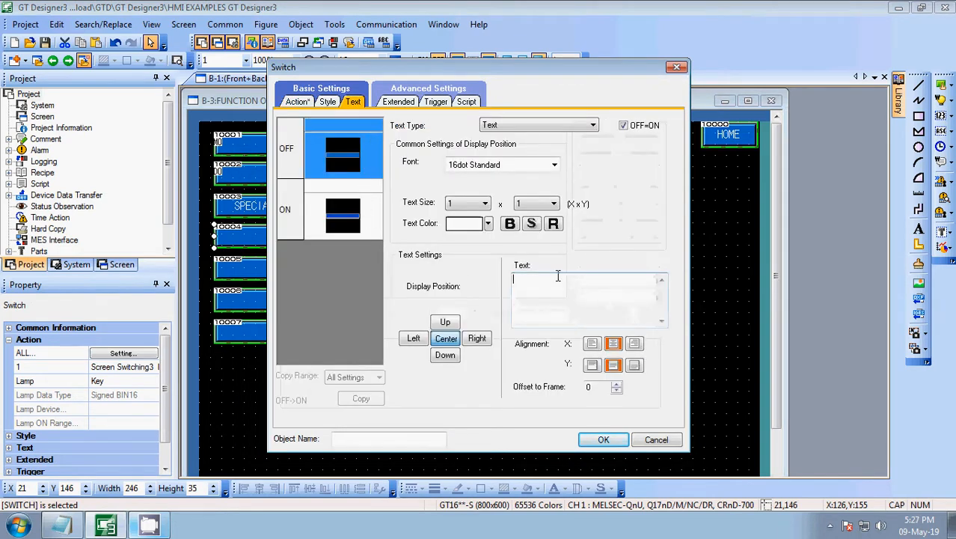
text(BASE )
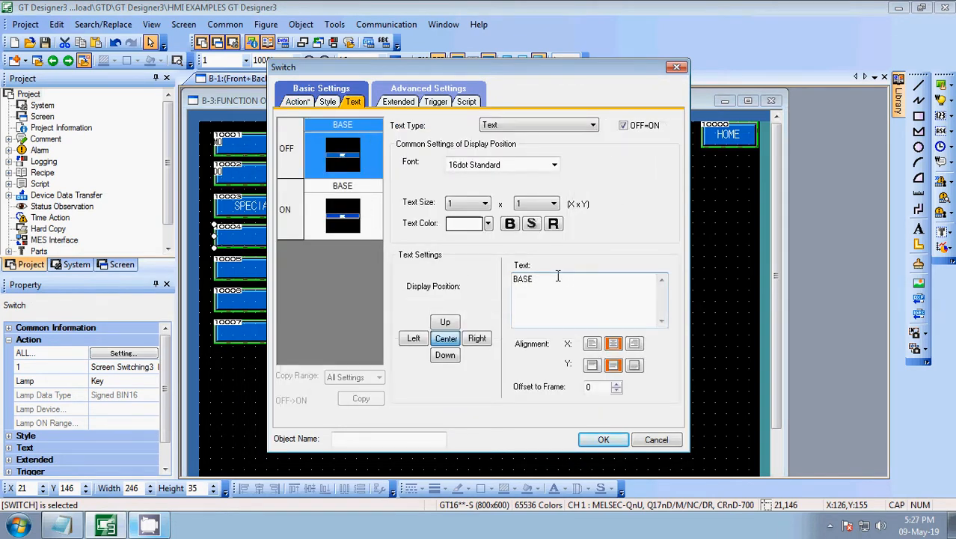
text(S)
key(BackSpace)
key(BackSpace)
key(BackSpace)
key(BackSpace)
key(BackSpace)
text(SCREEN SWITCHI)
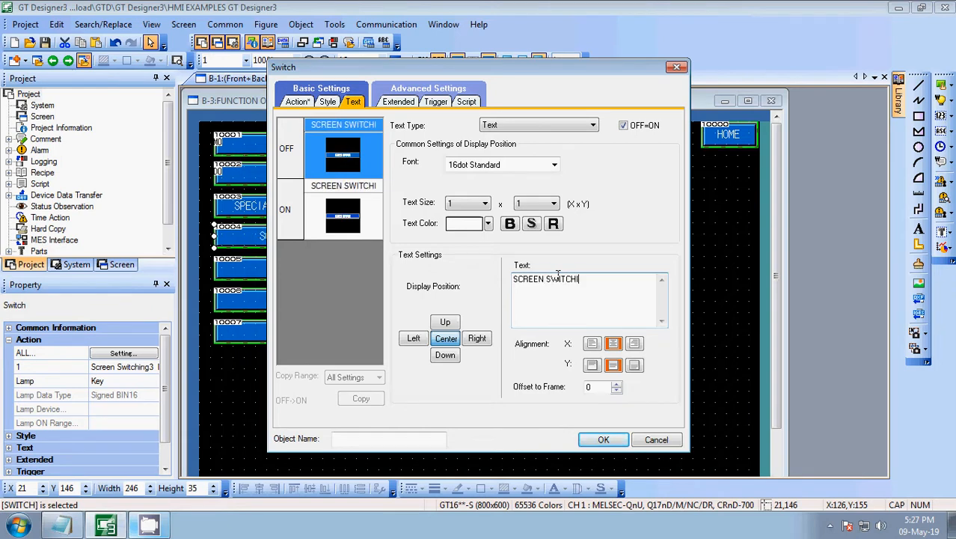
text(NG)
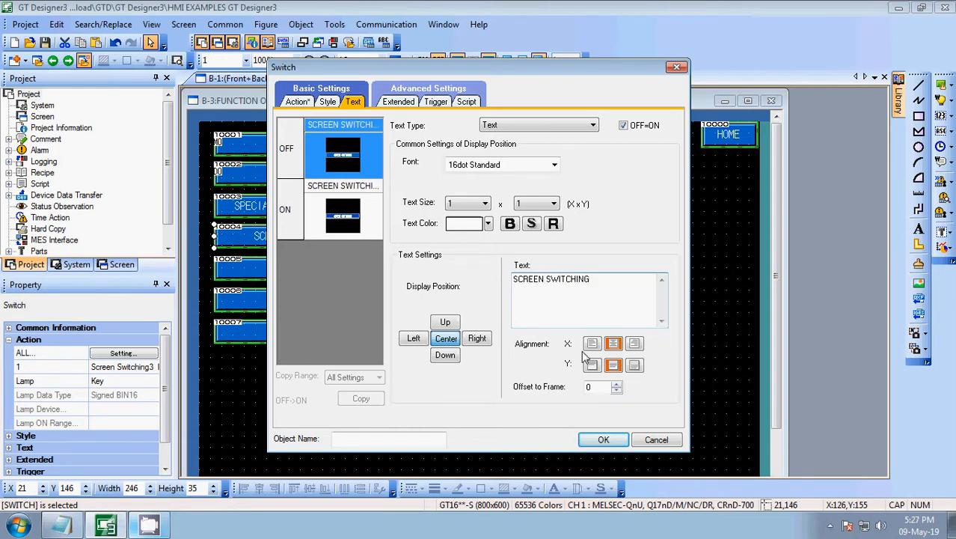
click(604, 440)
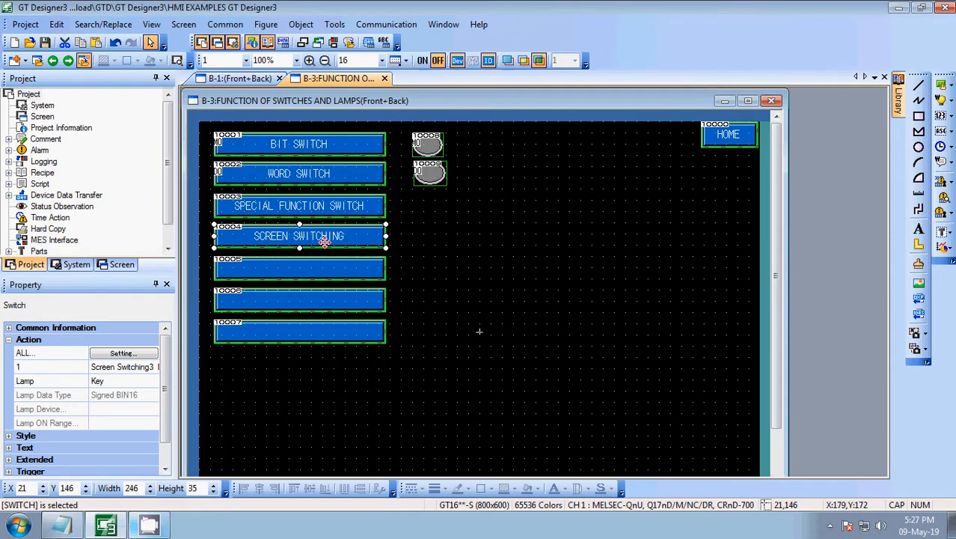
Paste a copy of the SCREEN SWITCHING switch onto base screen B-1, just below the AWZ TECH title
click(234, 78)
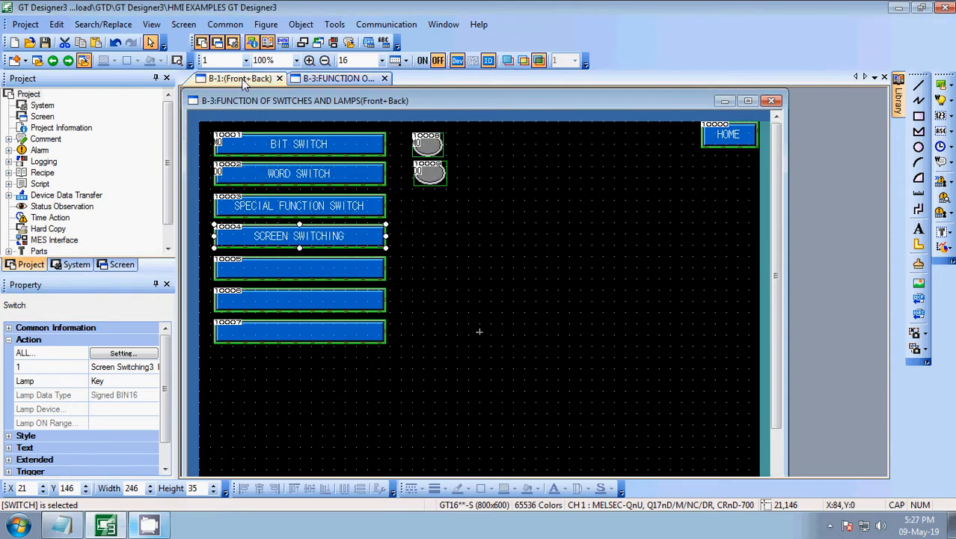
key(ctrl+v)
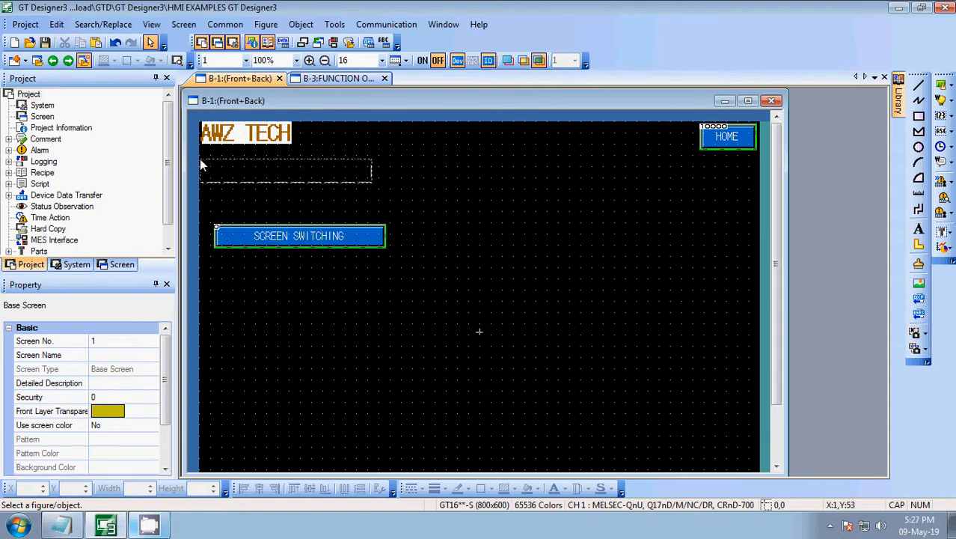
click(199, 155)
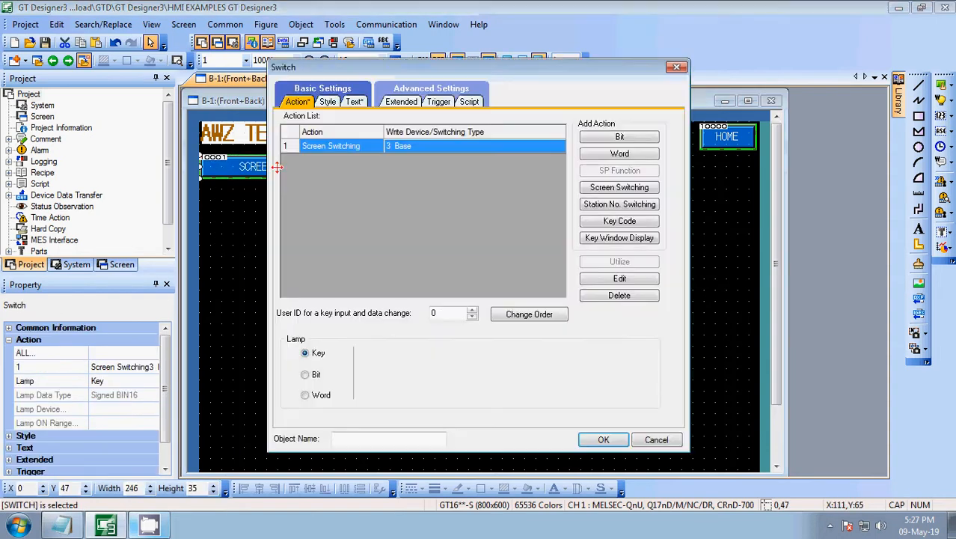
Open the copied switch's settings on base screen B-1 and check its Screen Switching action
double_click(274, 166)
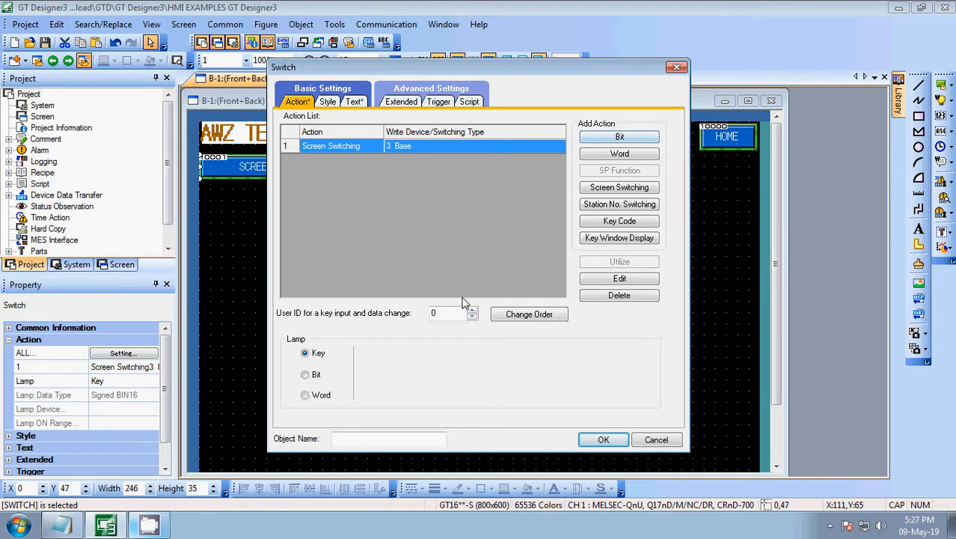
double_click(413, 150)
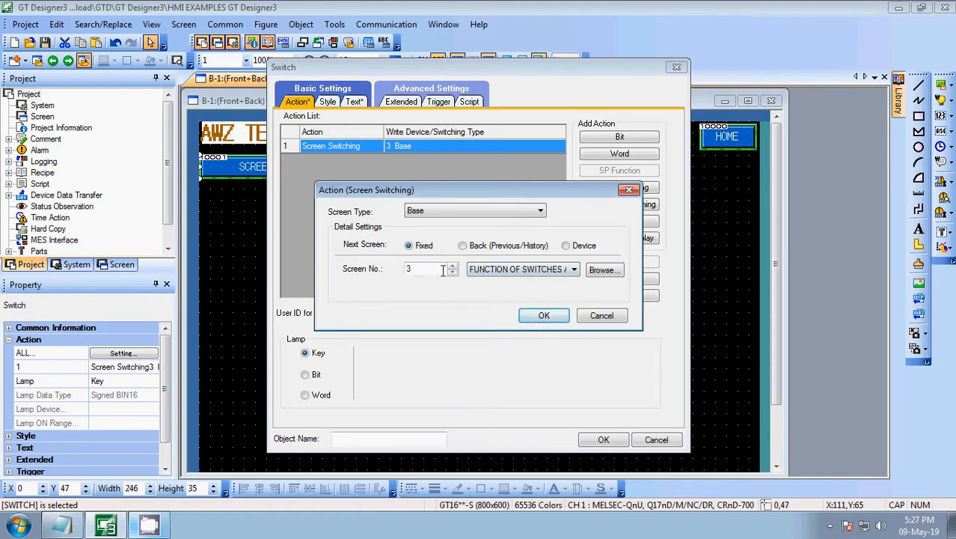
click(535, 314)
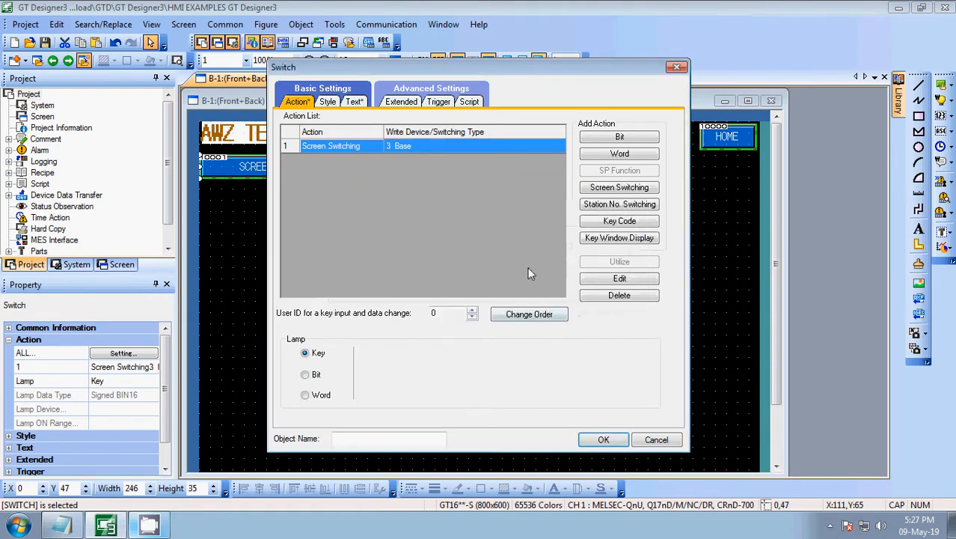
Relabel the copied switch on base screen B-1 with the text FUNCTION OF SWITCHES AND LAMPS and apply its settings
click(328, 102)
click(353, 102)
click(576, 289)
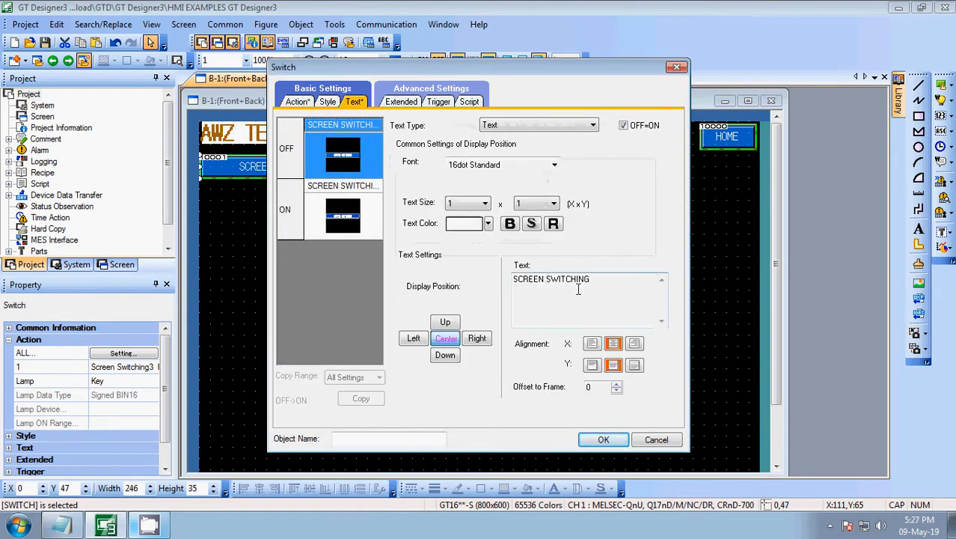
drag(613, 295, 505, 277)
text(FUN)
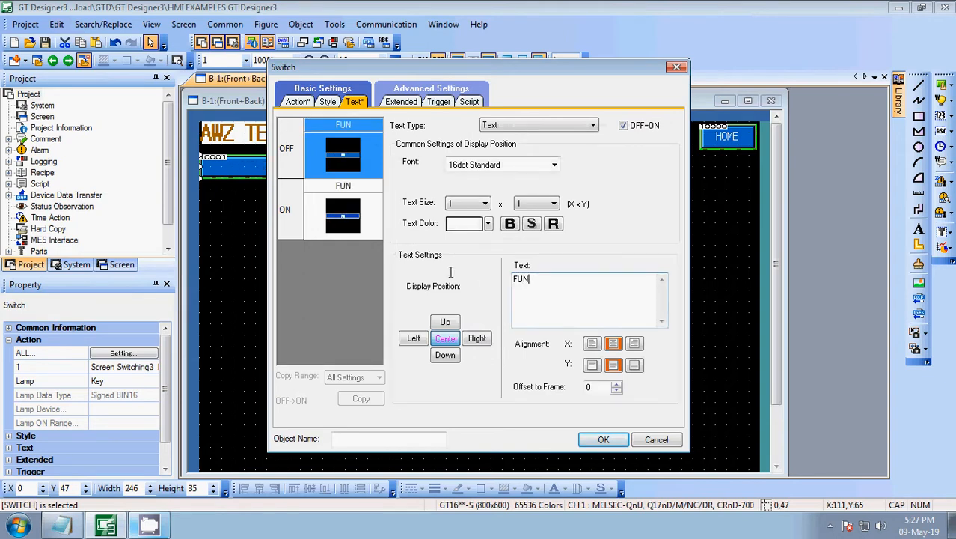
text(CTION OF)
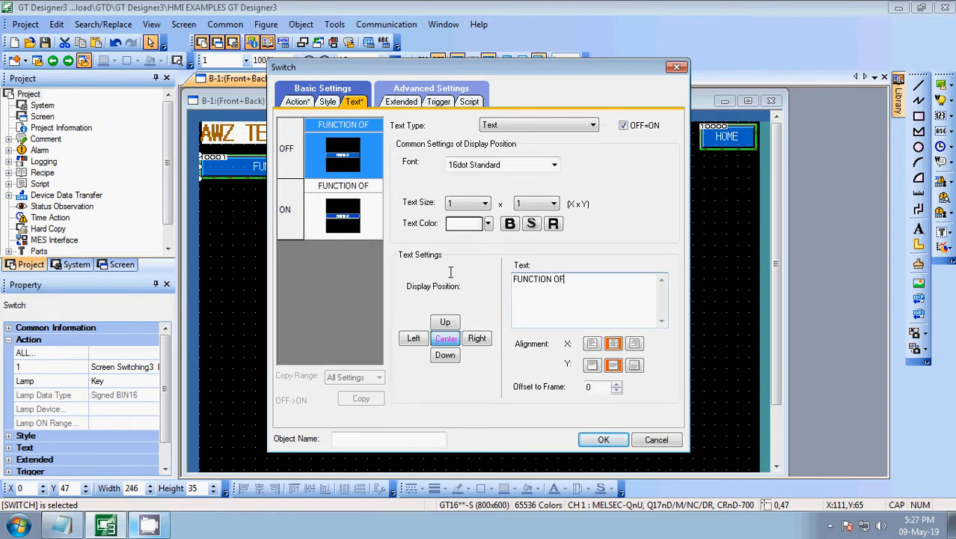
text( S)
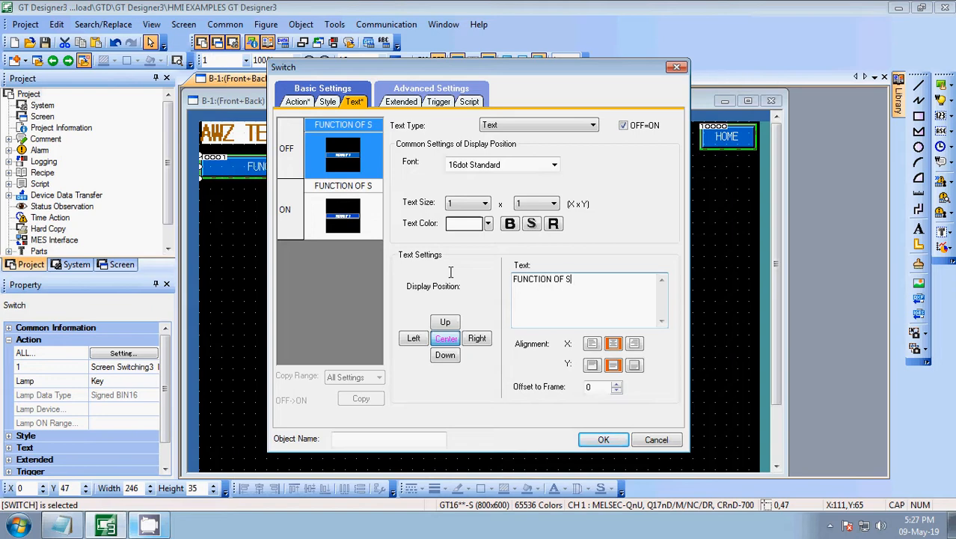
text(WI)
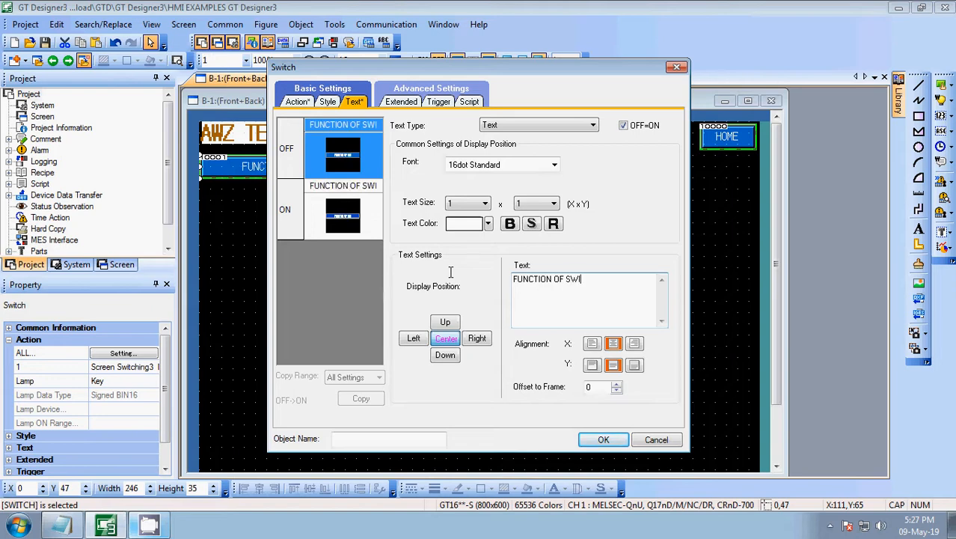
text(TCHES )
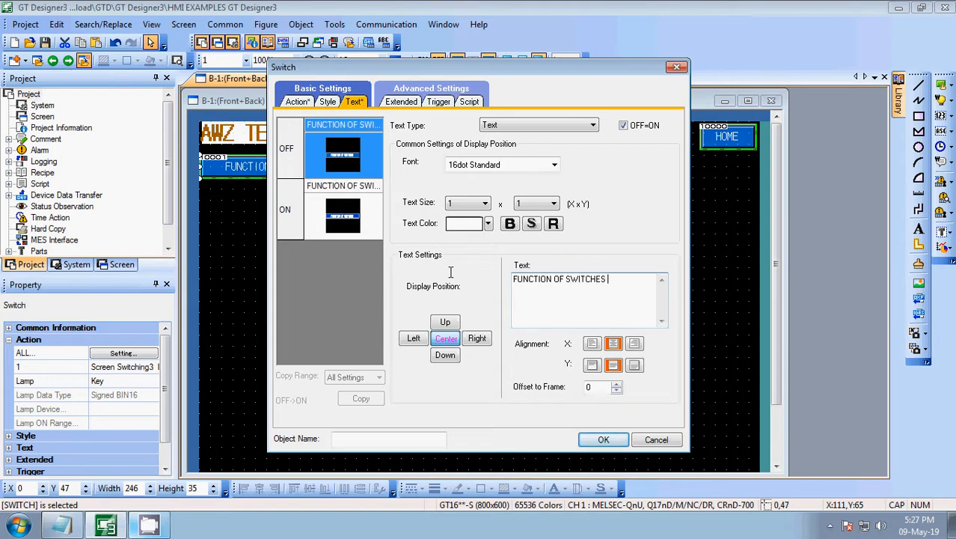
text(AND LAMPS)
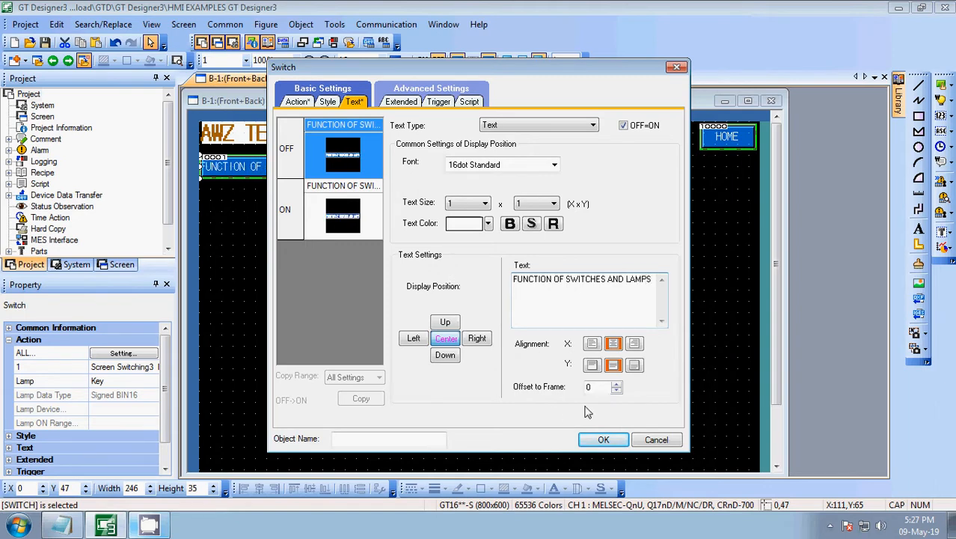
click(604, 440)
click(400, 267)
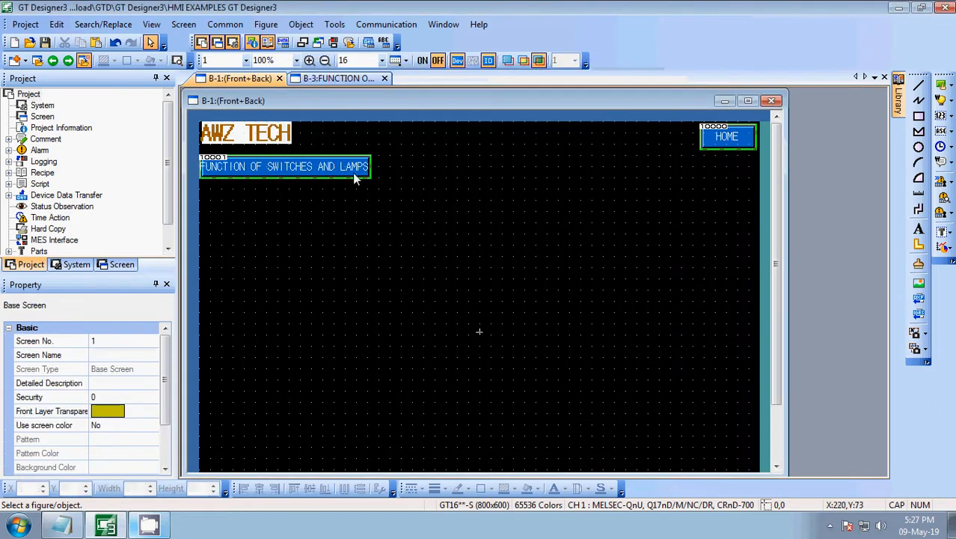
Widen the FUNCTION OF SWITCHES AND LAMPS switch to fit its label and shift it slightly right
click(352, 173)
drag(372, 166, 391, 164)
drag(327, 168, 330, 168)
click(416, 200)
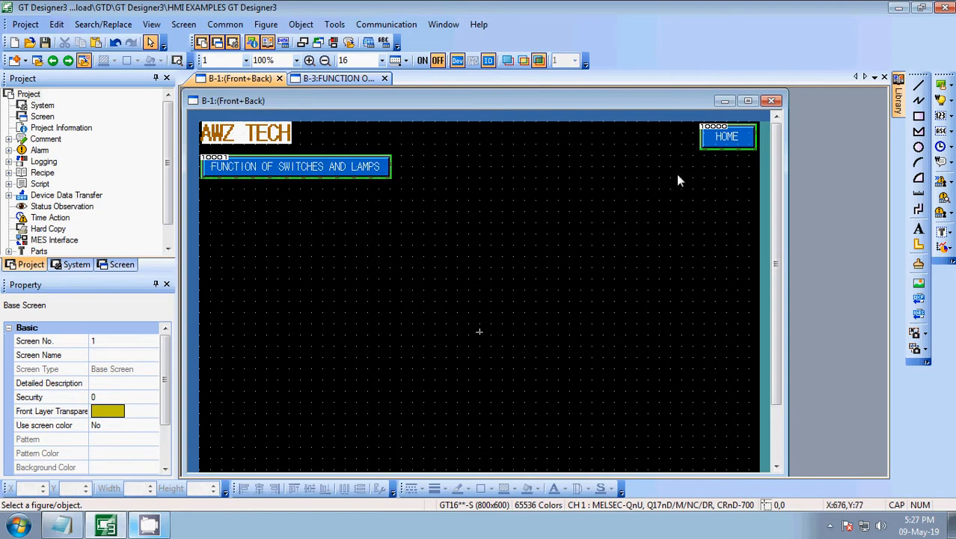
On base screen B-3, start a Station No. Switching action for the fifth switch and view the Other and Device next-station options
click(329, 79)
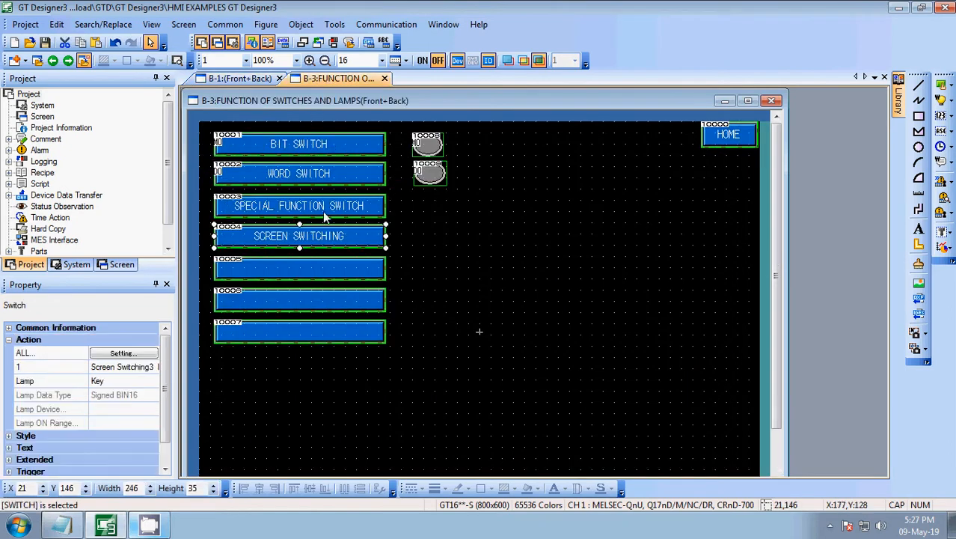
click(464, 262)
double_click(309, 269)
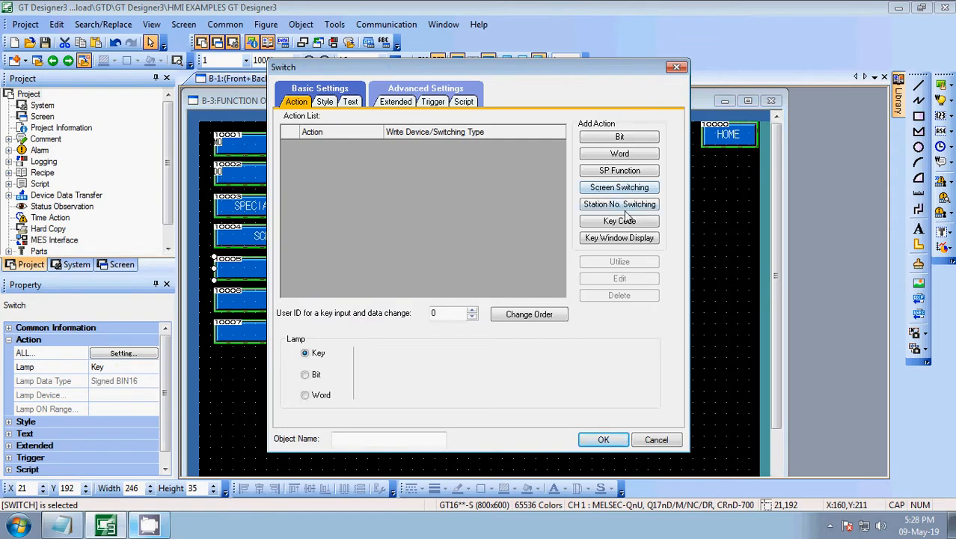
click(614, 205)
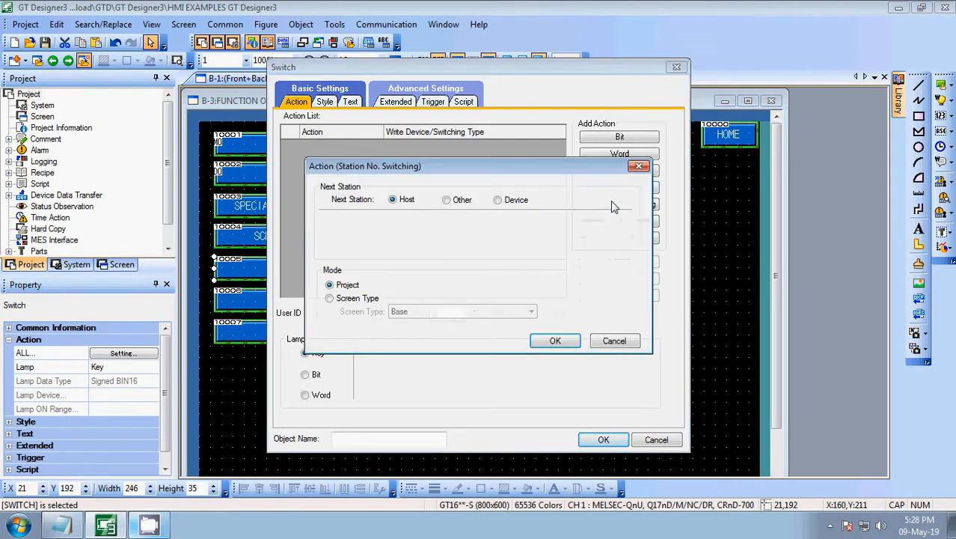
click(447, 200)
click(500, 202)
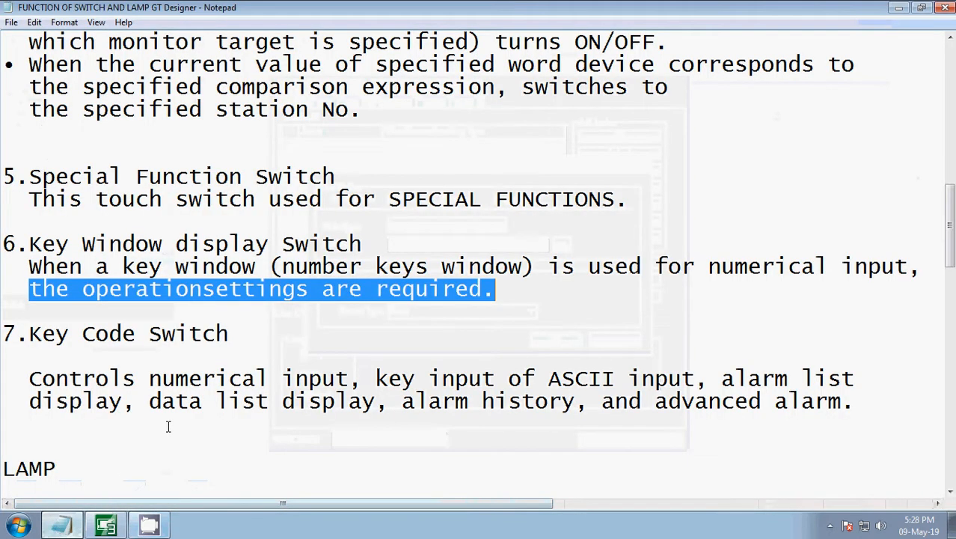
Read the Change Station No. Switch section in the Notepad notes, highlighting its description, and return to GT Designer3
scroll(187, 348, up, 3)
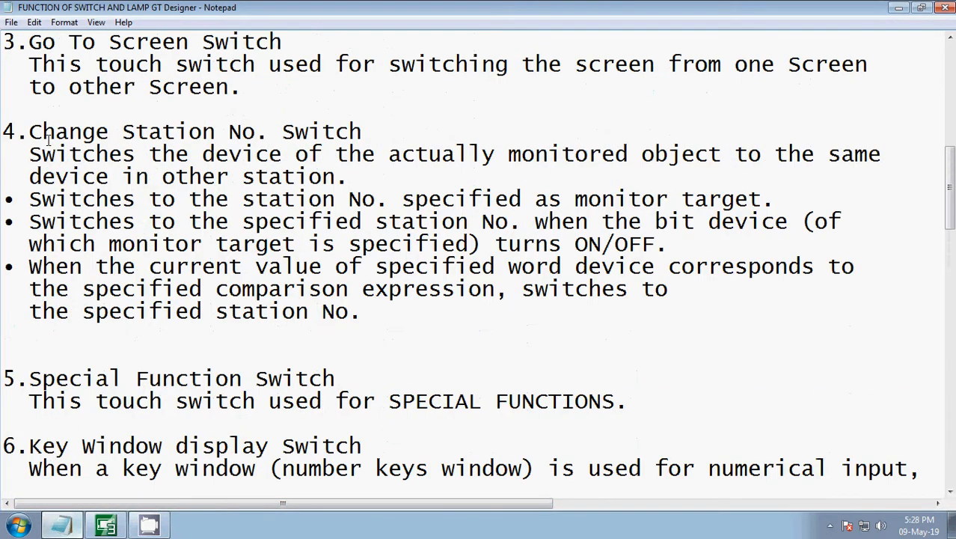
drag(8, 131, 386, 144)
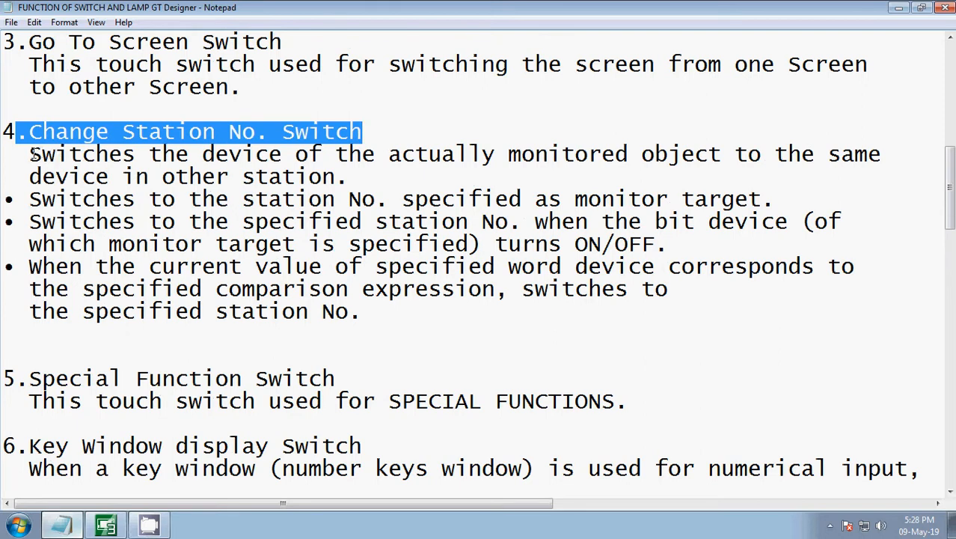
drag(30, 153, 373, 172)
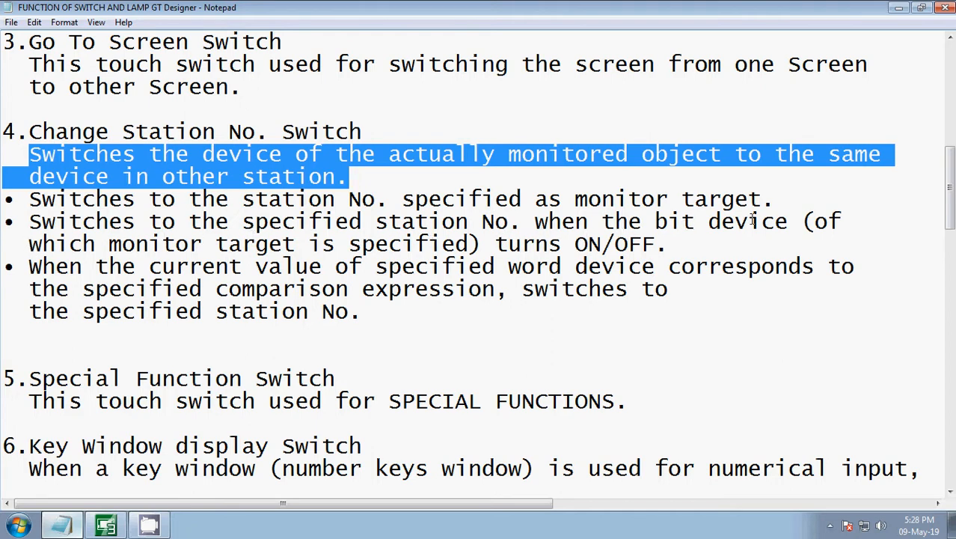
drag(22, 245, 642, 245)
drag(20, 266, 367, 306)
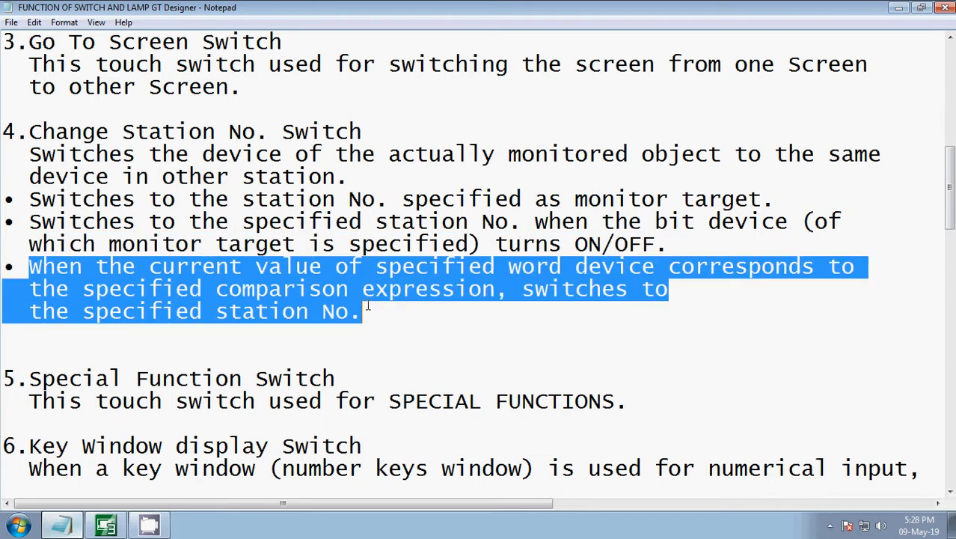
click(332, 338)
click(109, 526)
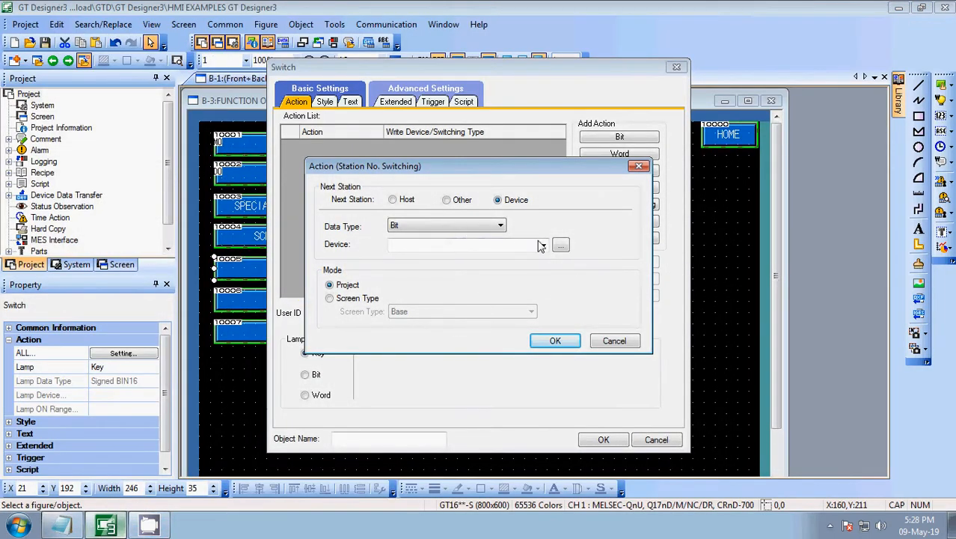
Review the next-station and mode options, then add the Station No. Switching action with Host as next station and Project mode
click(411, 201)
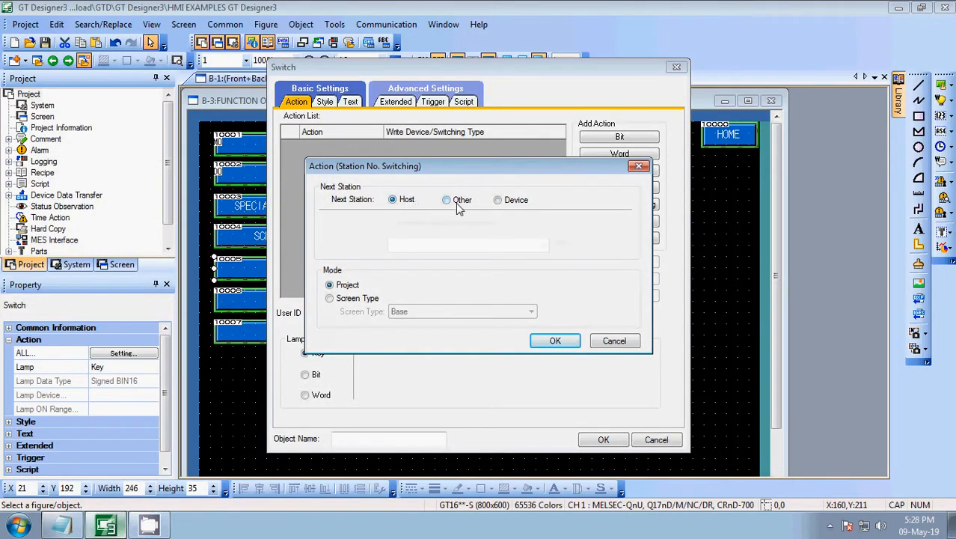
click(457, 204)
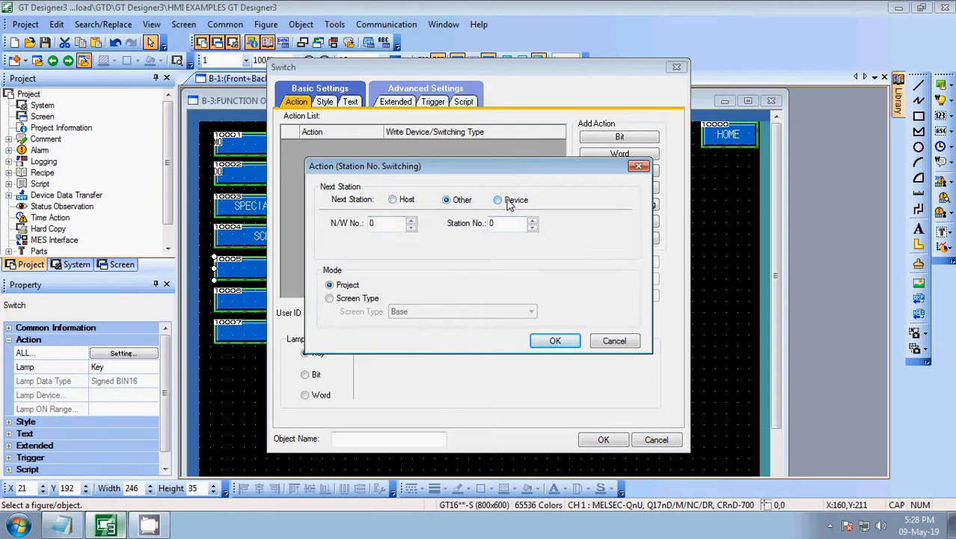
click(509, 205)
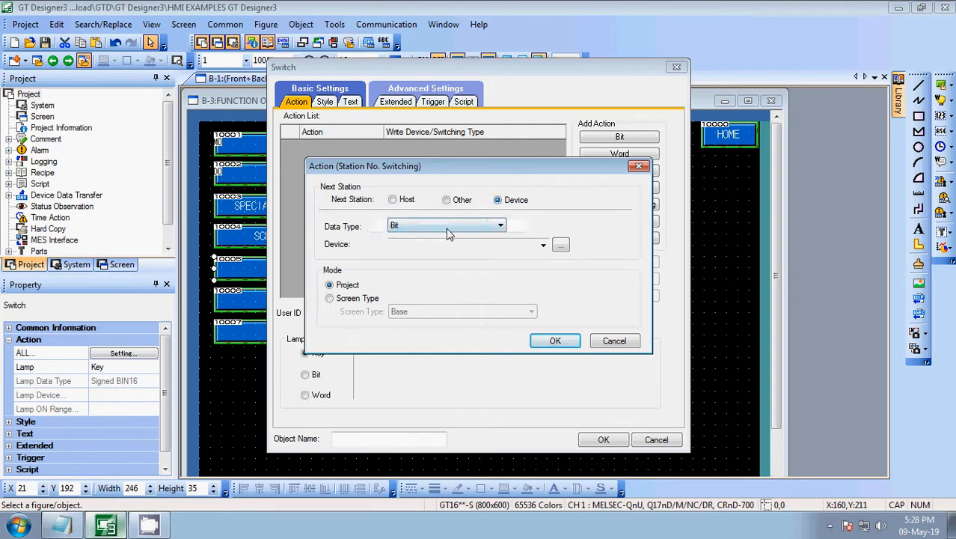
click(350, 299)
click(346, 286)
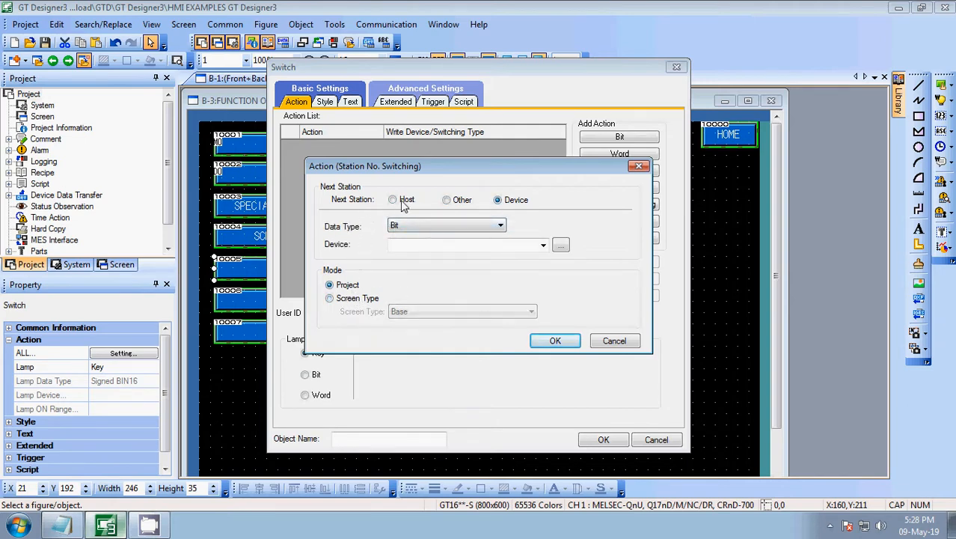
click(404, 201)
click(550, 341)
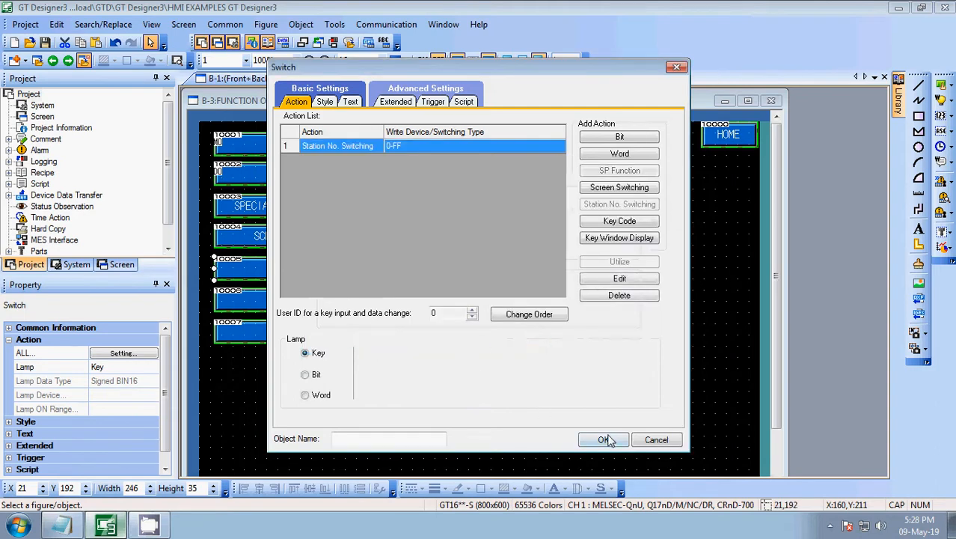
Label the fifth switch CHANGE STATION NO. SWITCH, matching the heading in the Notepad notes, and apply its settings
click(350, 102)
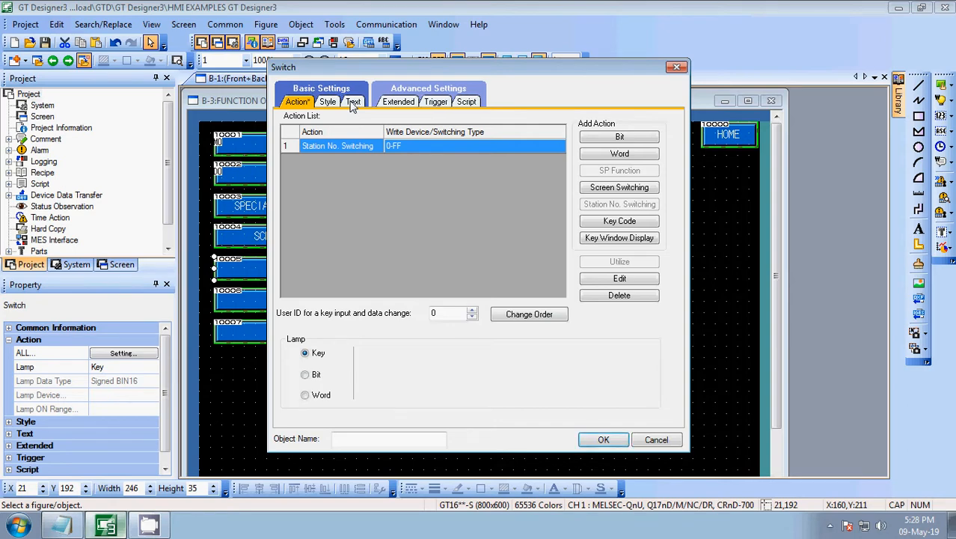
key(alt+Tab)
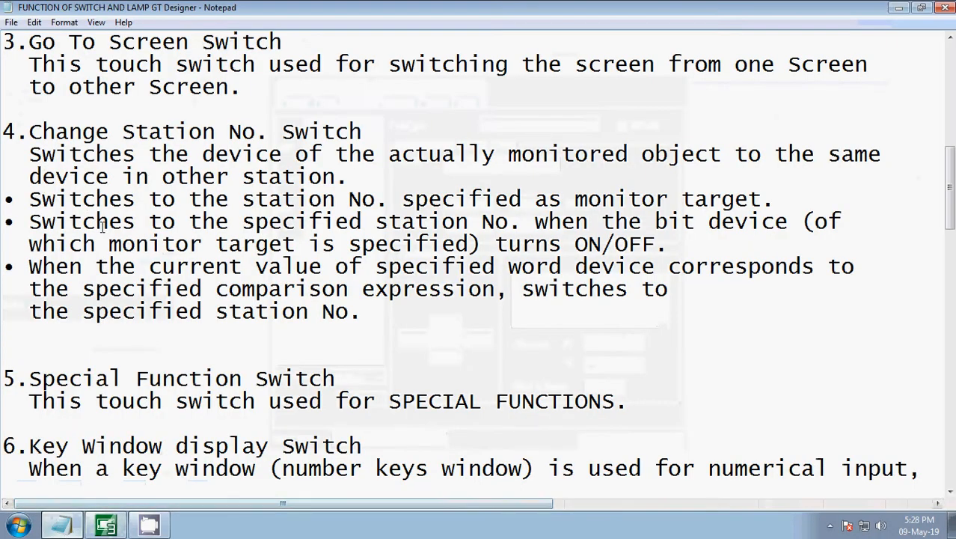
drag(30, 133, 362, 133)
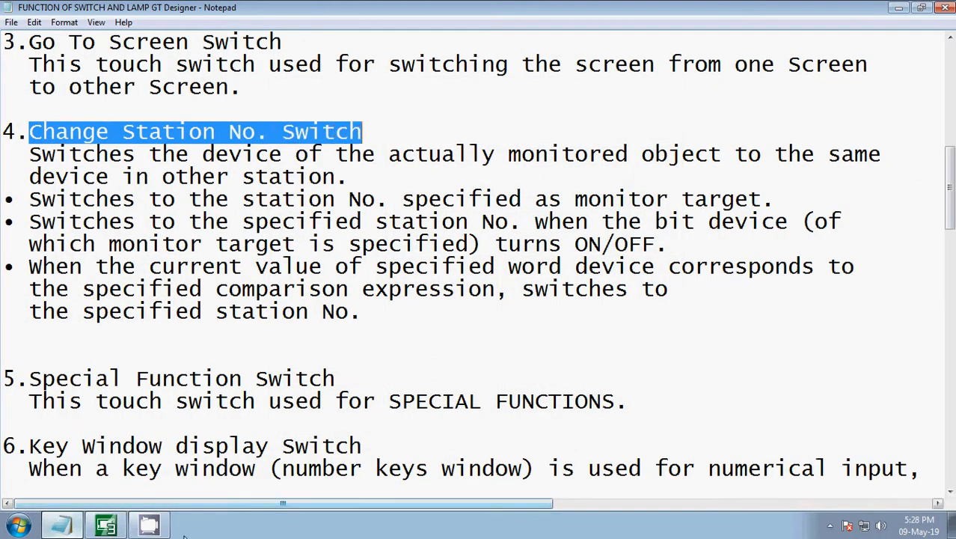
click(105, 526)
click(588, 302)
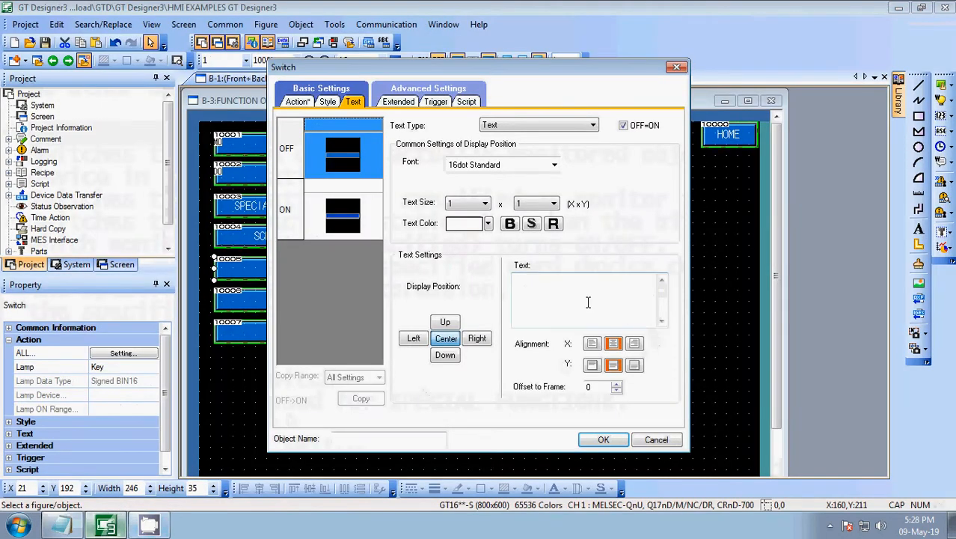
text(CH)
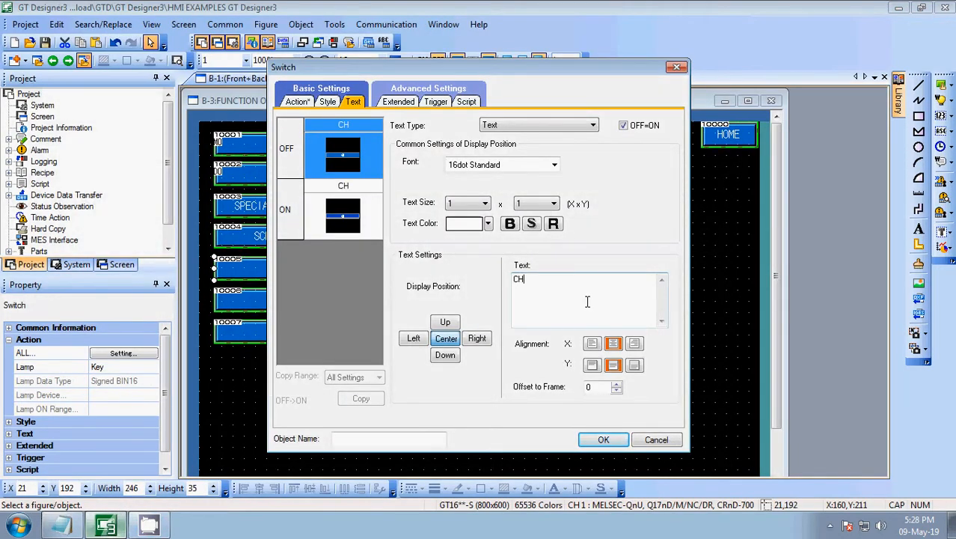
text(ANGE ST)
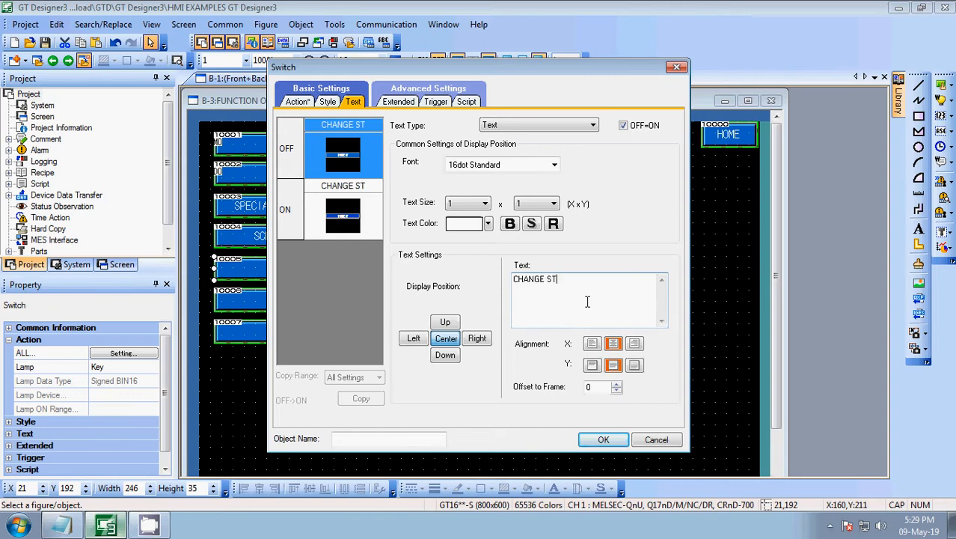
text(ATION NO)
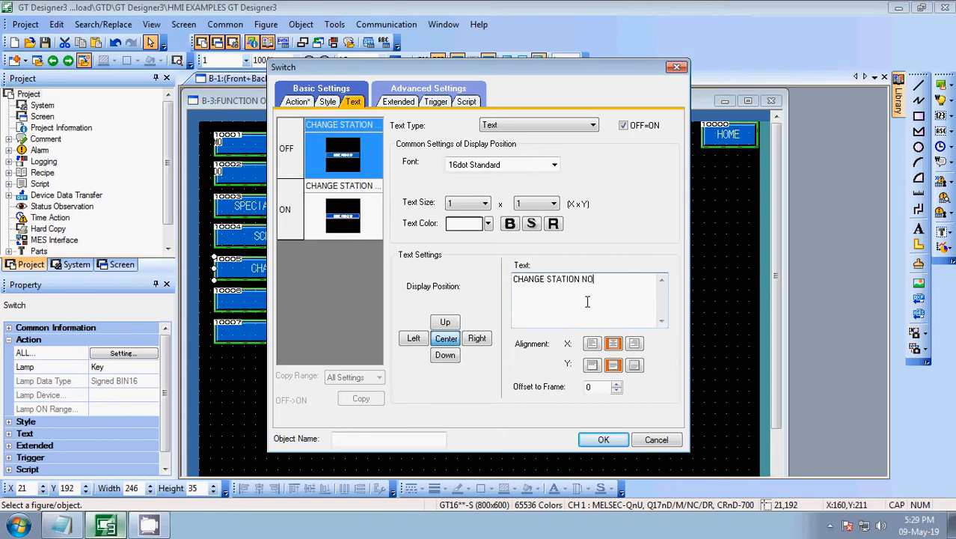
text(. SWITCH)
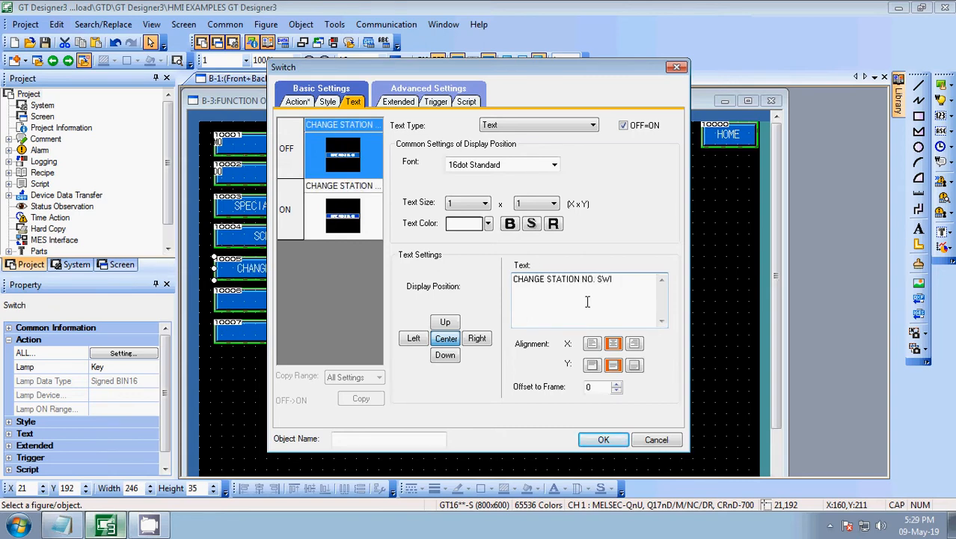
click(603, 439)
Start a Key Code action for the sixth switch and view the available key code types
double_click(315, 306)
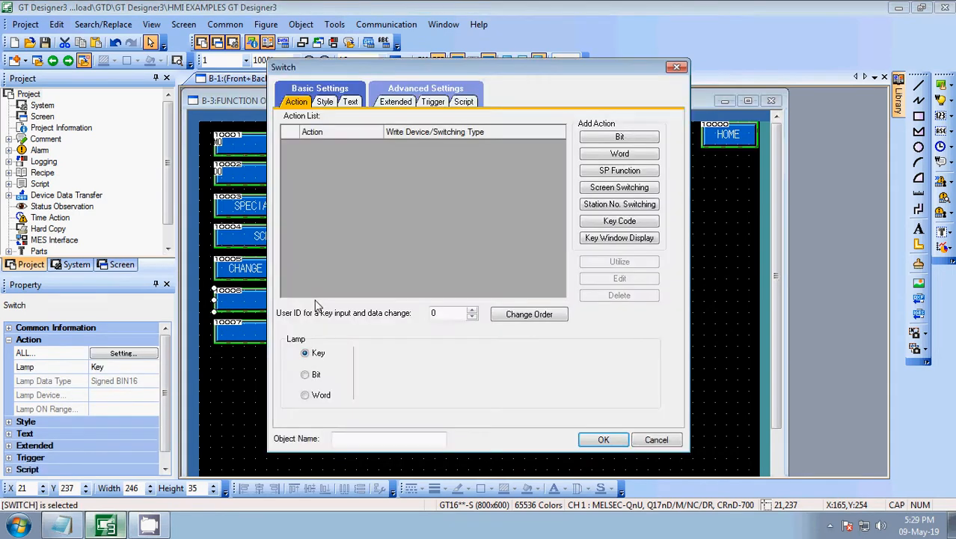
click(619, 221)
click(434, 225)
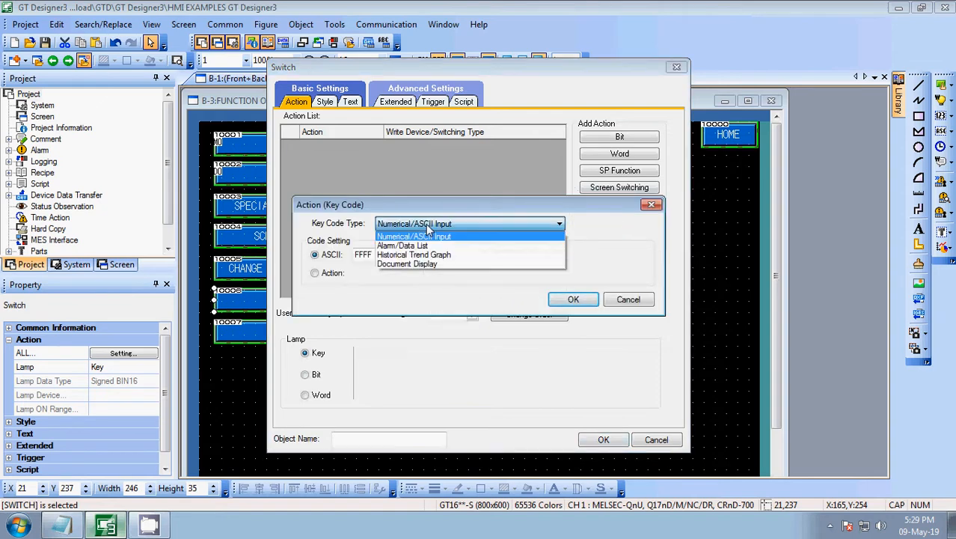
Read the Key Code Switch section in the Notepad notes, highlighting its description and heading, and return to GT Designer3
click(64, 525)
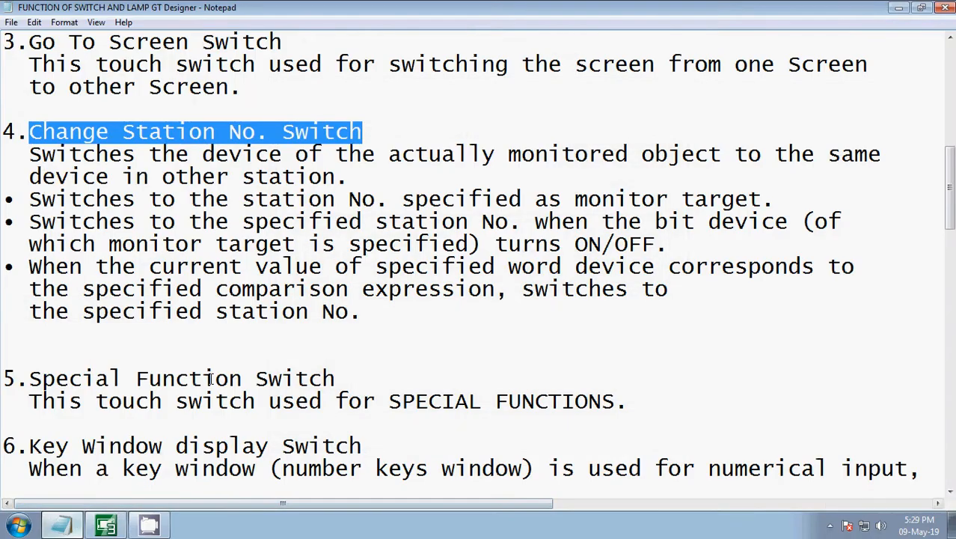
scroll(211, 379, down, 2)
scroll(211, 378, down, 1)
drag(30, 245, 123, 244)
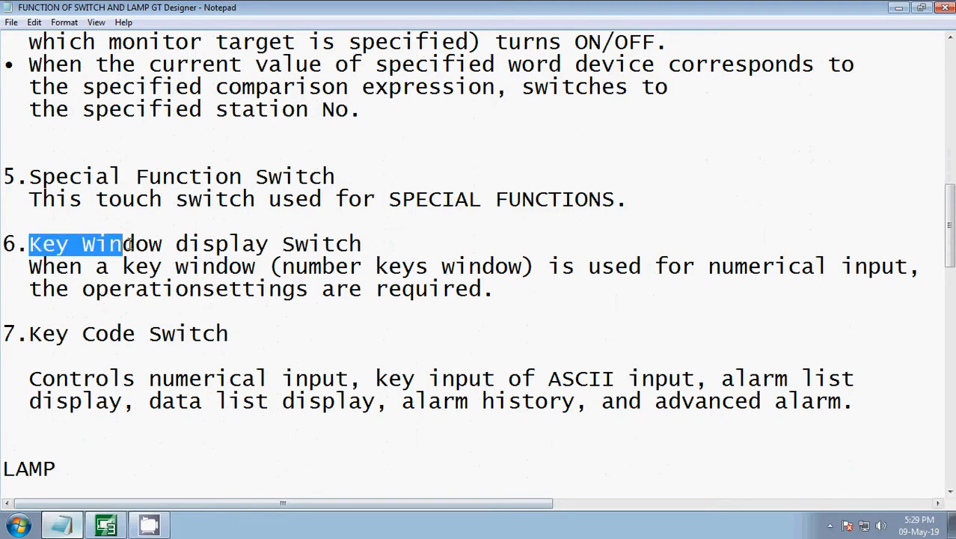
drag(41, 380, 855, 403)
drag(4, 378, 692, 417)
drag(18, 333, 250, 335)
click(98, 528)
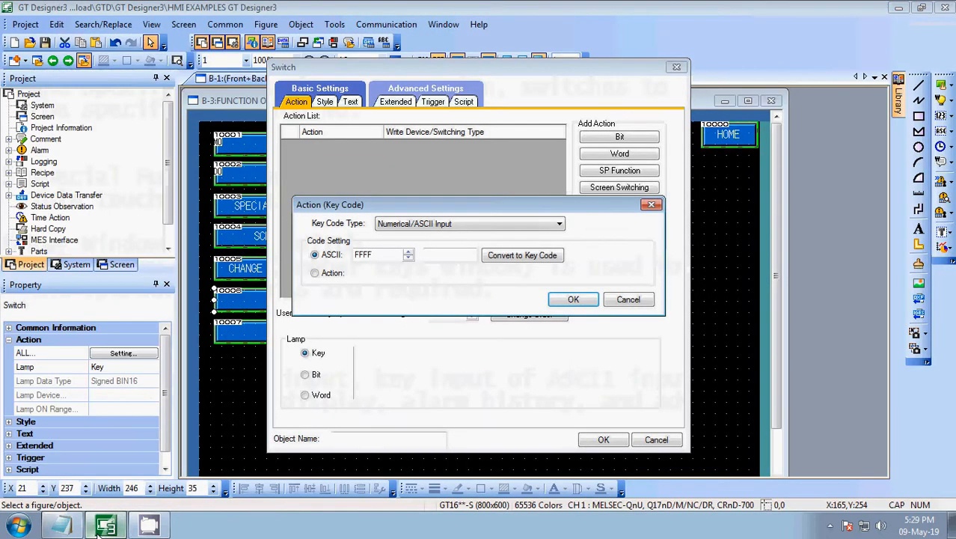
Try the available key code types, add the Key Code action with the Alarm/Data List type, and apply the sixth switch's settings
click(441, 224)
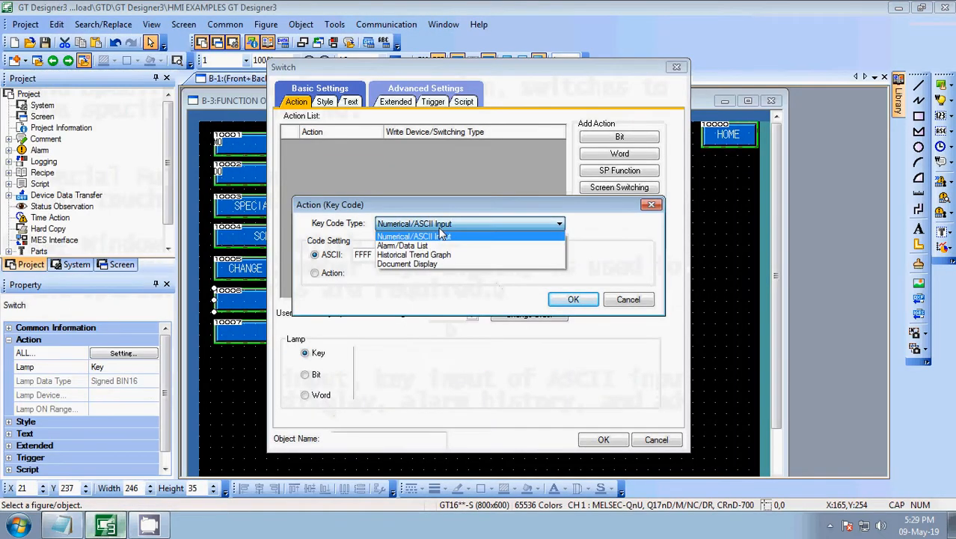
click(421, 246)
click(422, 224)
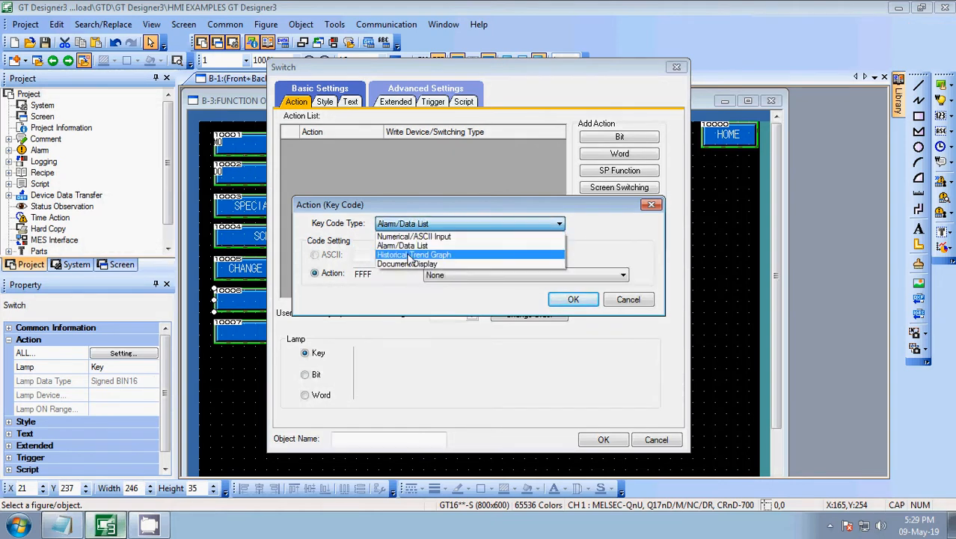
click(419, 254)
click(421, 224)
click(421, 246)
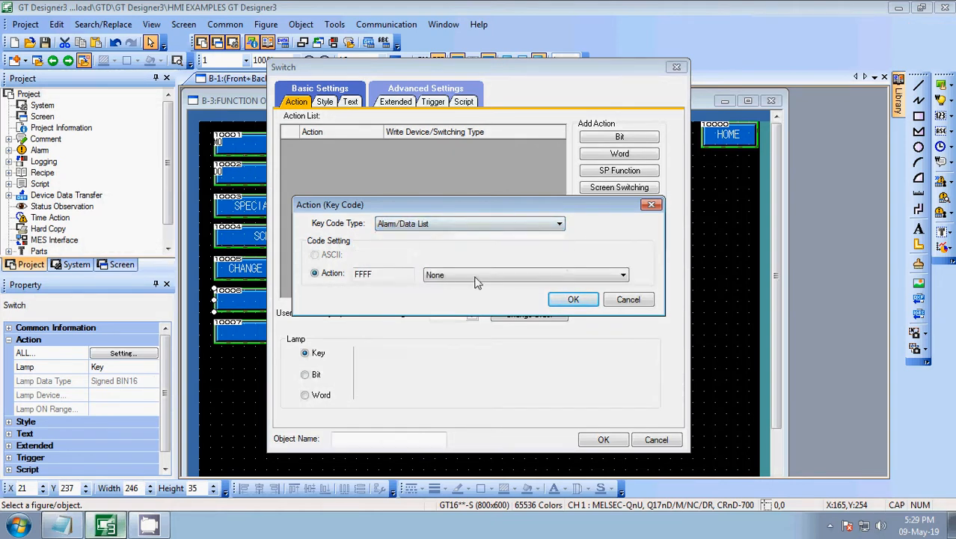
click(568, 300)
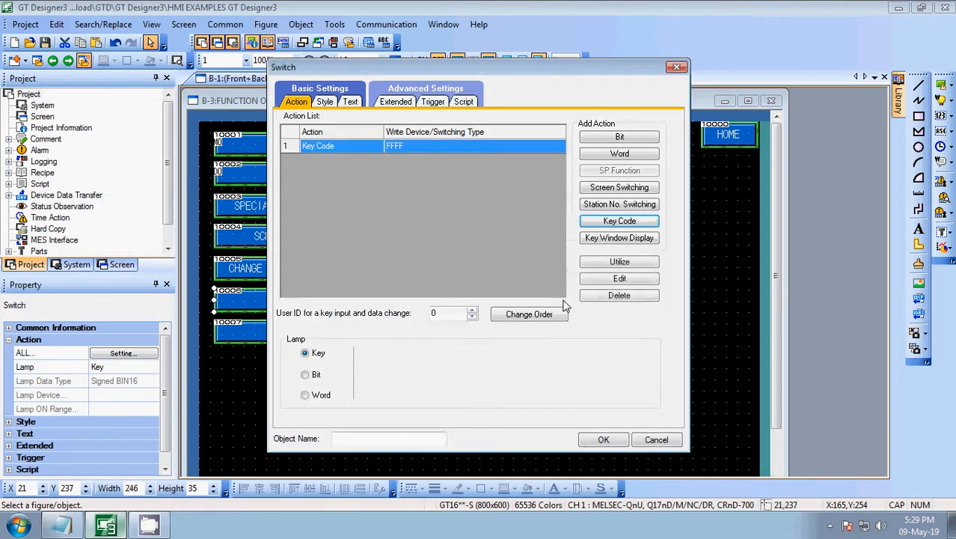
click(603, 440)
Reopen the sixth switch's settings and label it KEY CODE SWITCH
double_click(318, 302)
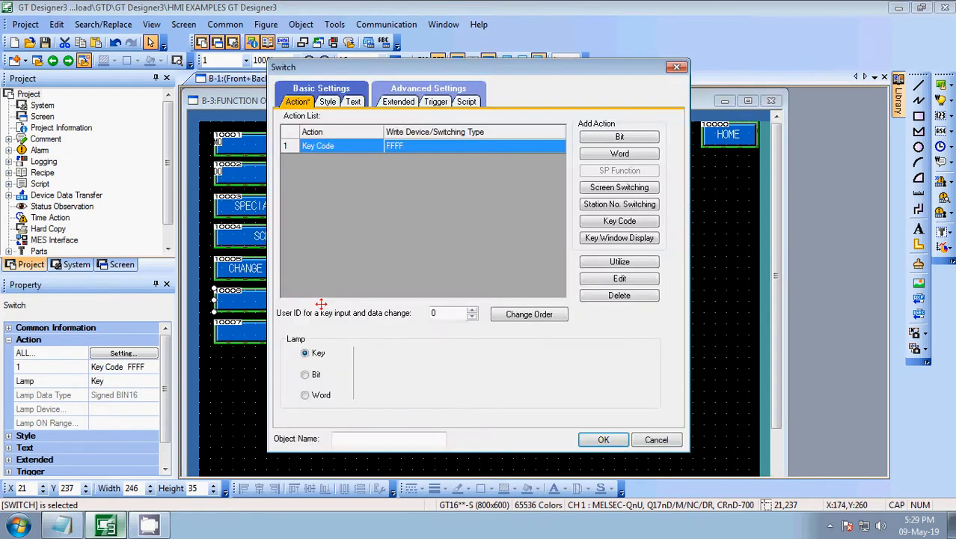
click(350, 103)
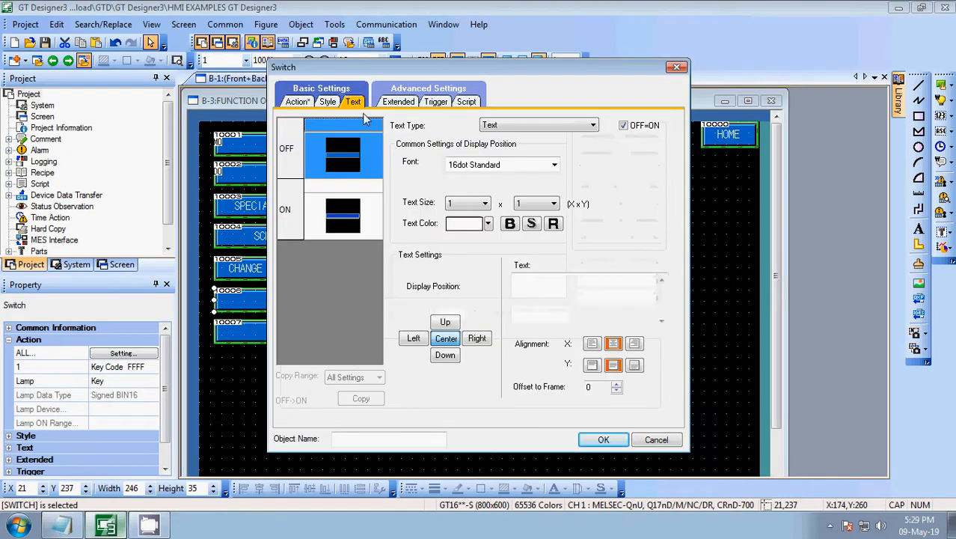
click(554, 298)
text(KEY)
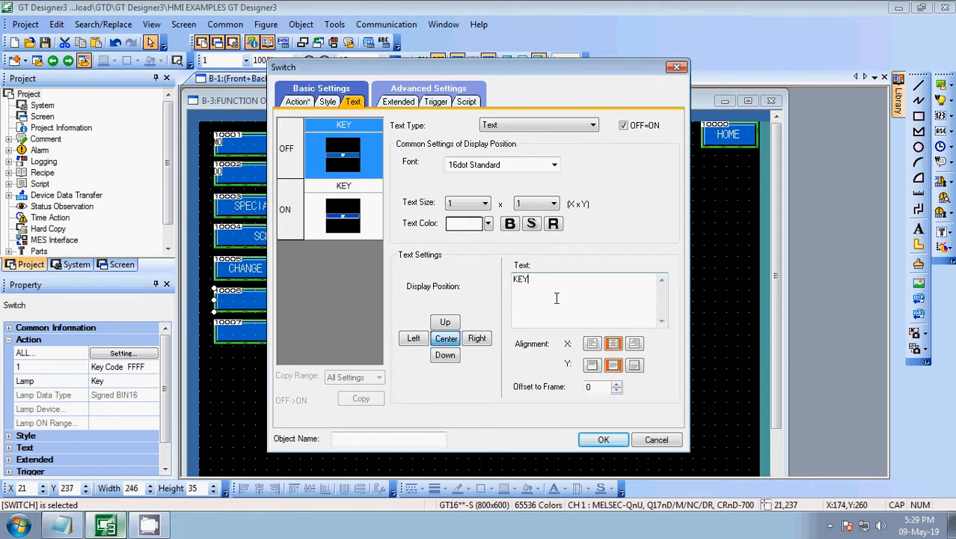
text( CODE SWIC)
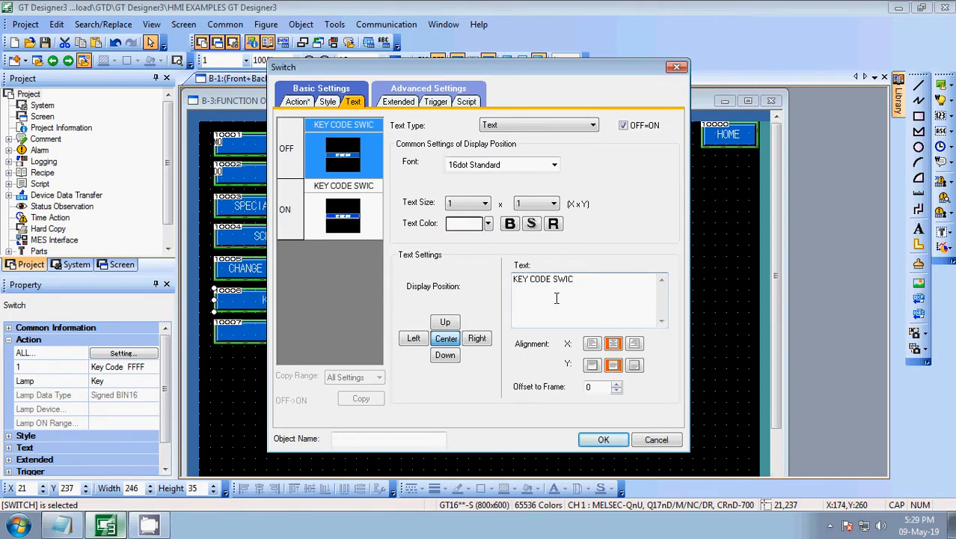
key(BackSpace)
text(TCH)
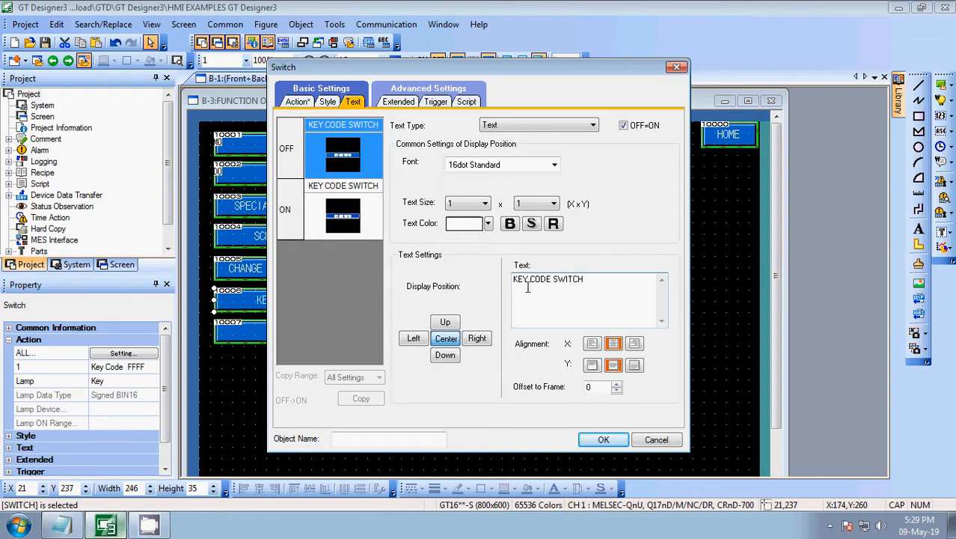
Review the key code switch's extended settings and trigger types, keep the Ordinary trigger, and apply its settings
click(400, 102)
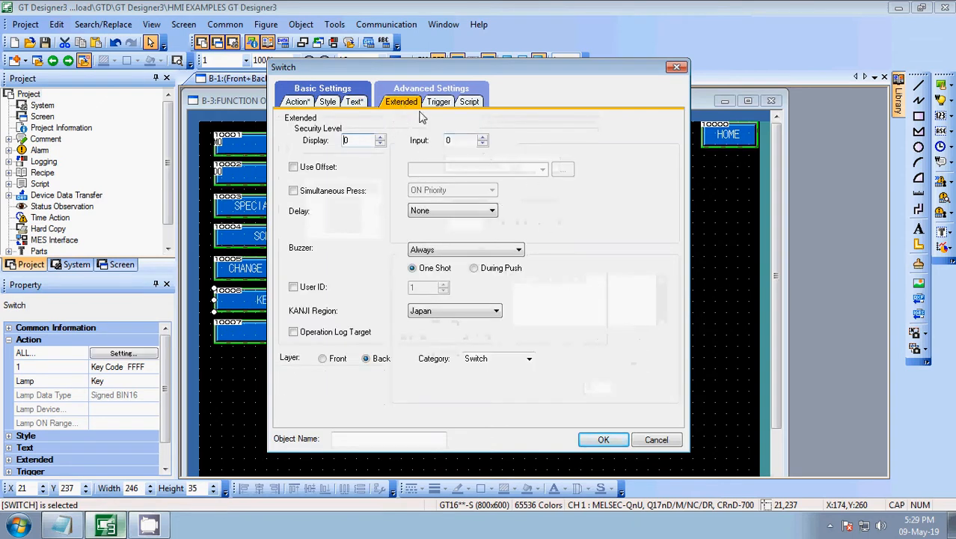
click(440, 102)
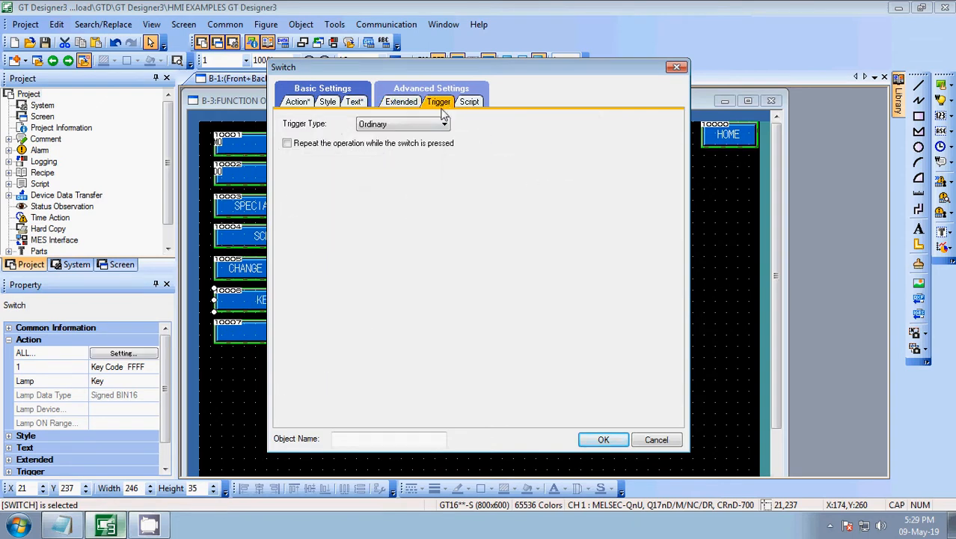
click(385, 126)
click(394, 123)
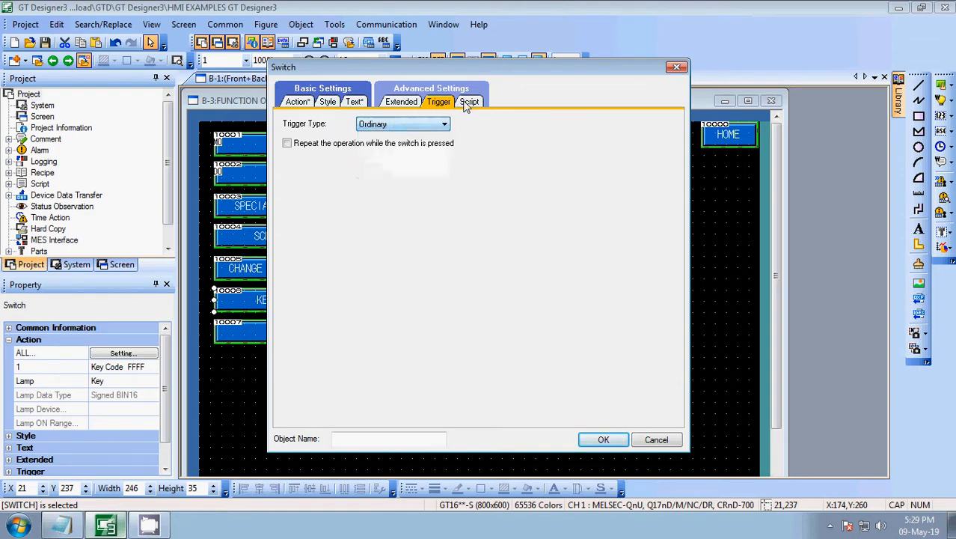
click(599, 439)
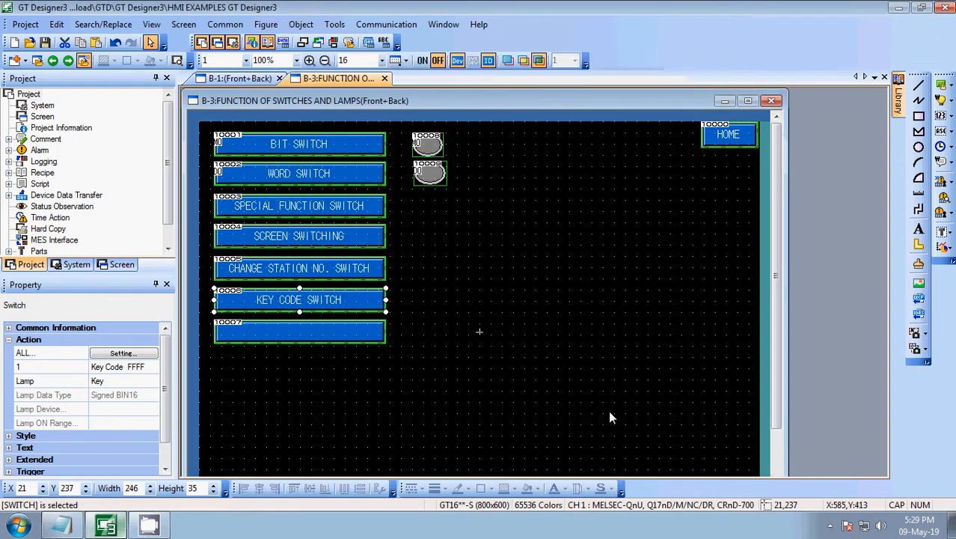
Start a Key Window Display action for the seventh switch and read the matching description in the Notepad notes
double_click(287, 335)
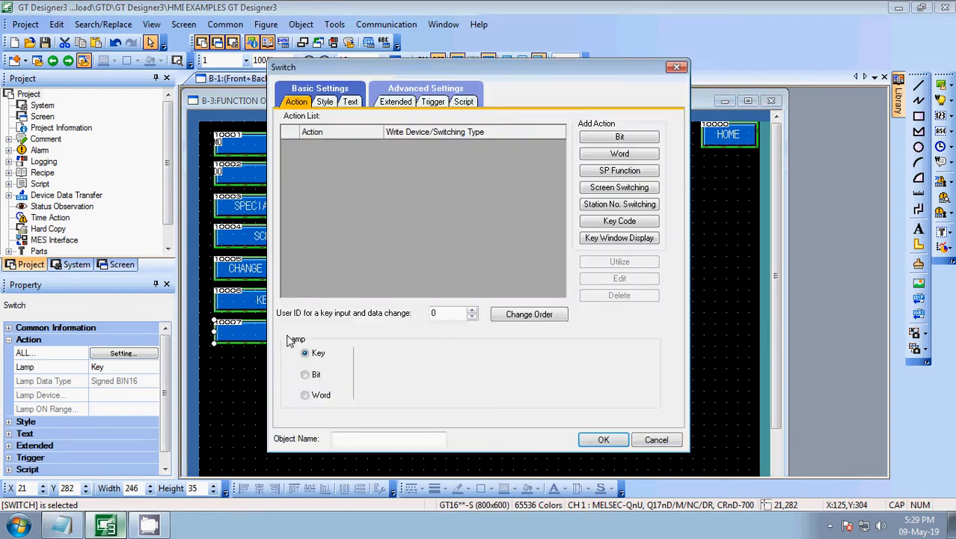
click(621, 238)
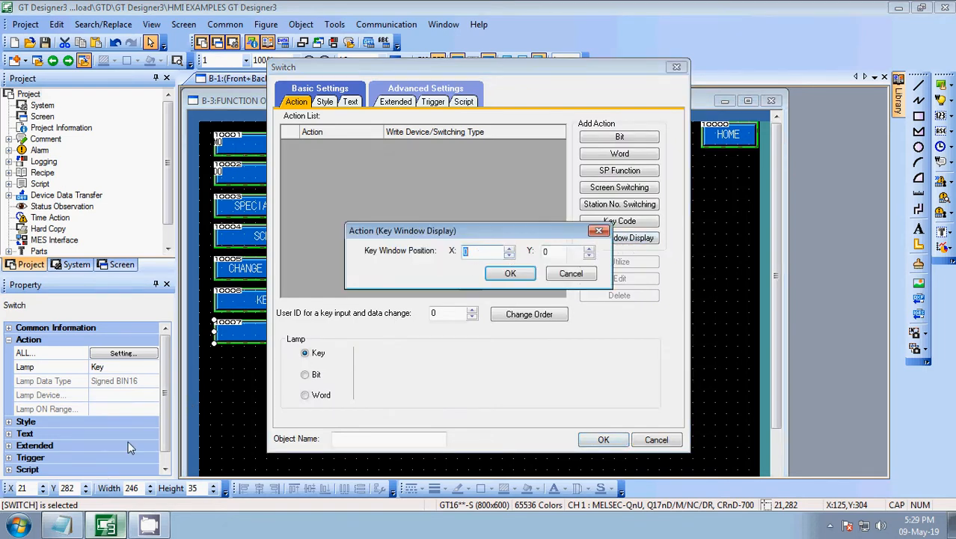
click(61, 526)
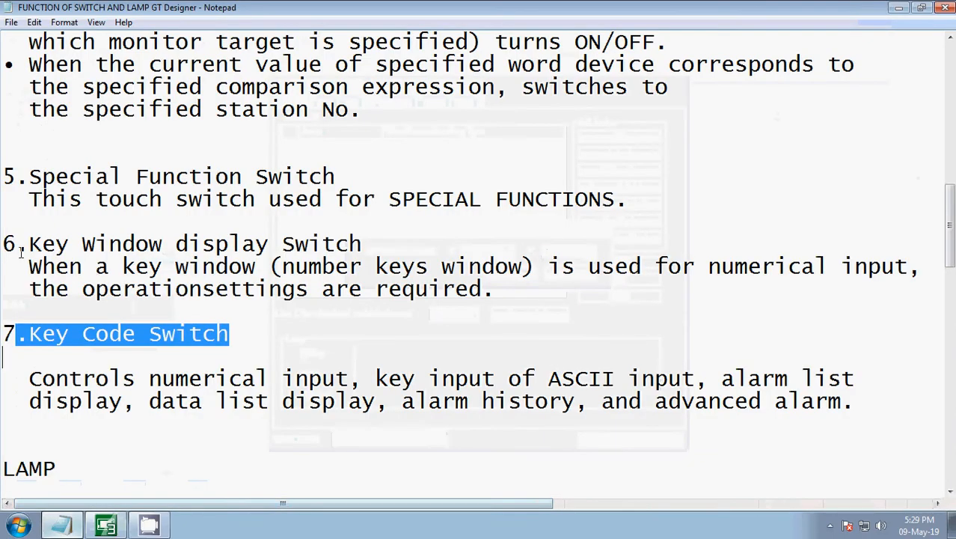
drag(29, 244, 513, 288)
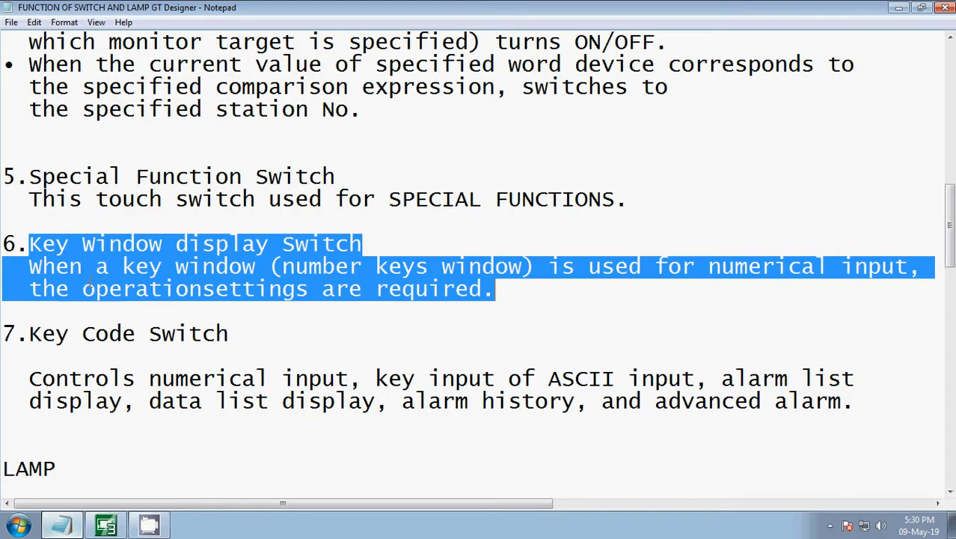
drag(30, 291, 316, 311)
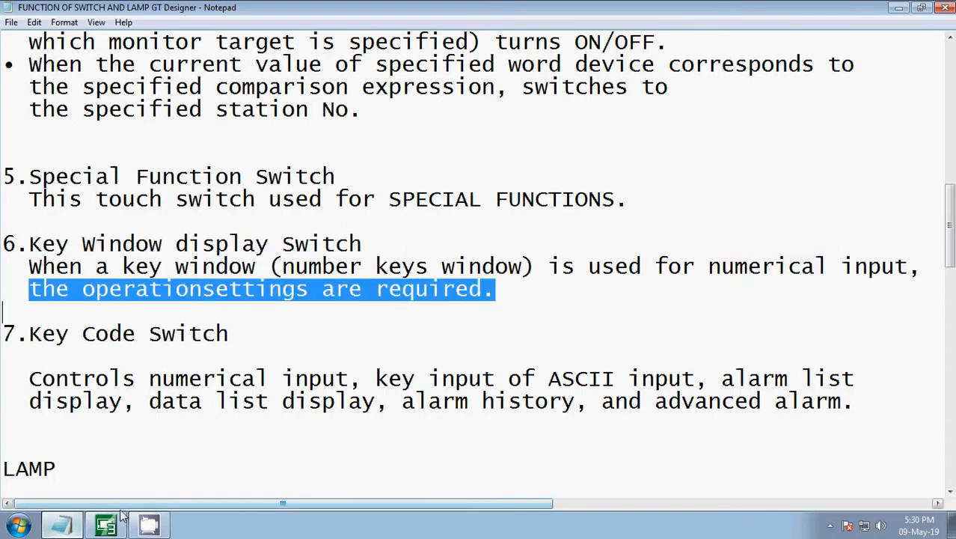
click(105, 526)
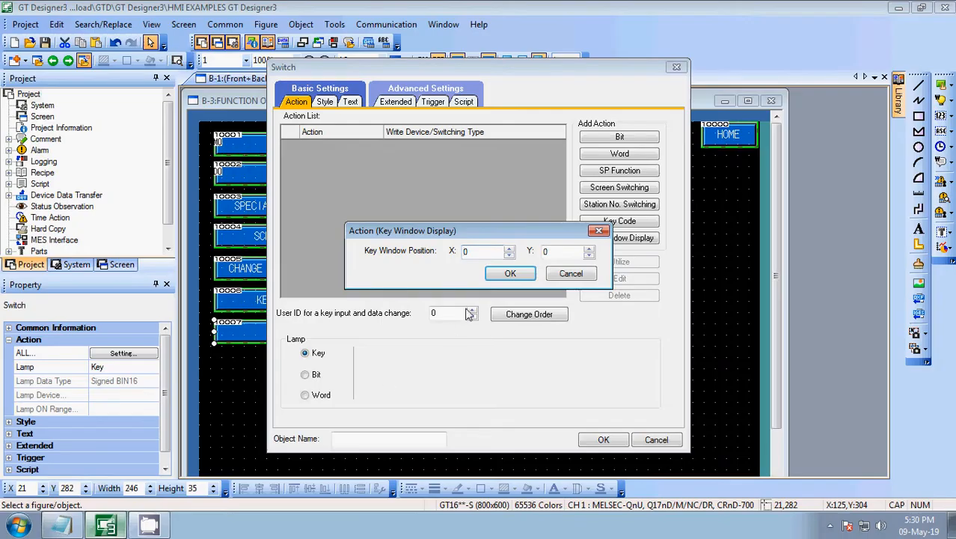
Add the Key Window Display action with key window position X 0, Y 0 and apply the seventh switch's settings
click(512, 274)
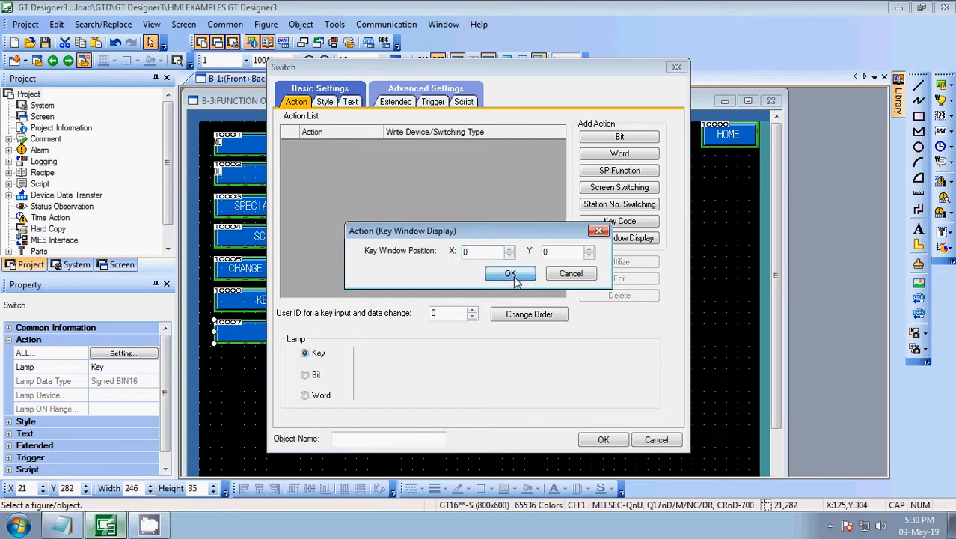
click(603, 439)
click(593, 357)
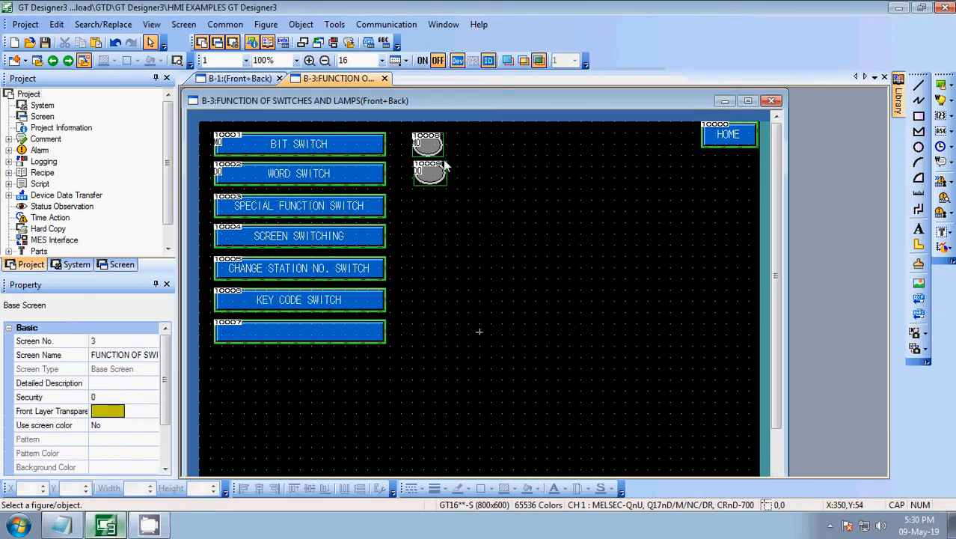
Align the two lamps beside the bit and word switches on their horizontal centers
drag(404, 123, 473, 188)
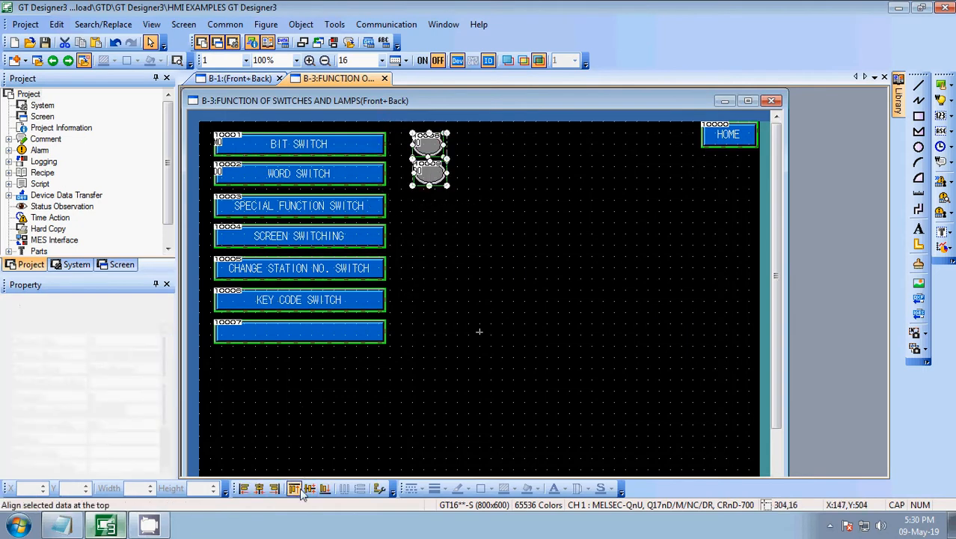
click(259, 487)
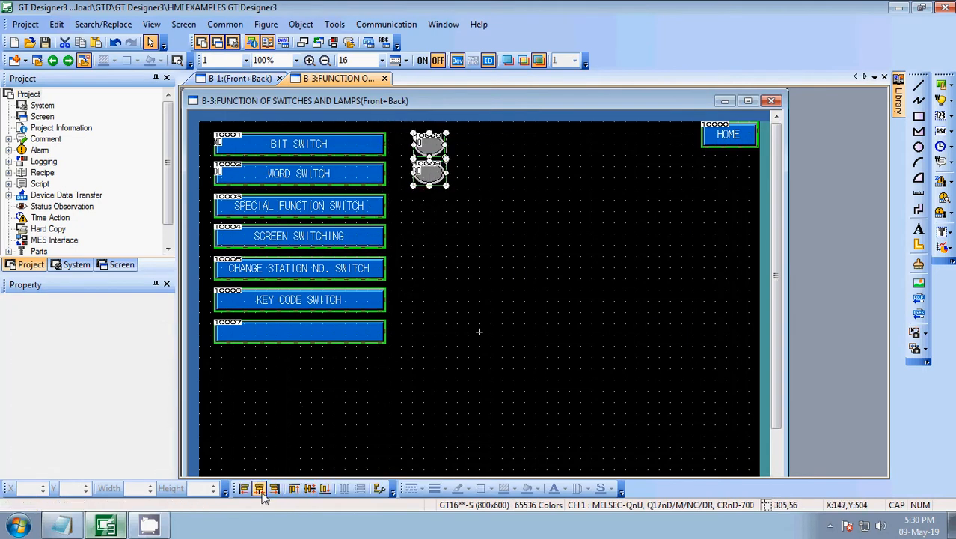
click(462, 383)
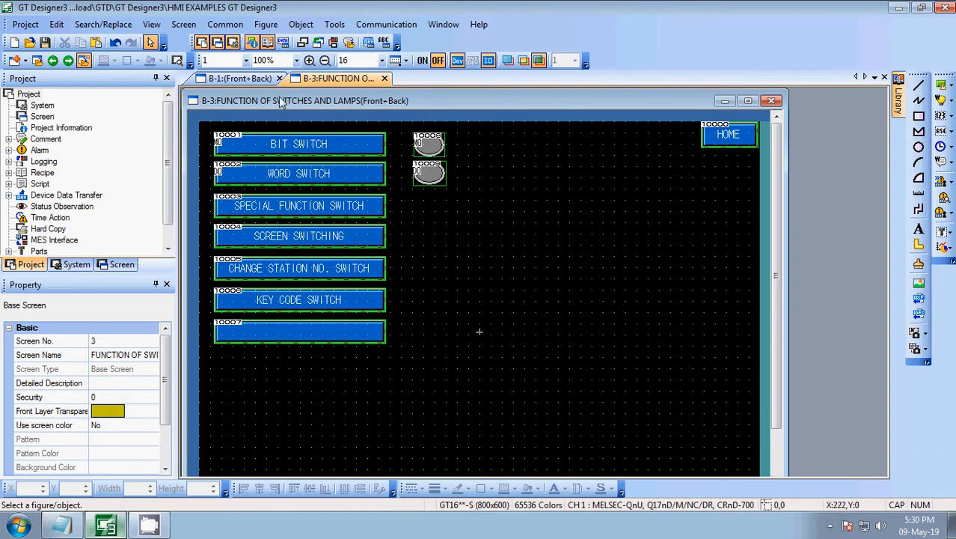
Save the project, bring up base screen 1, and save again
click(45, 43)
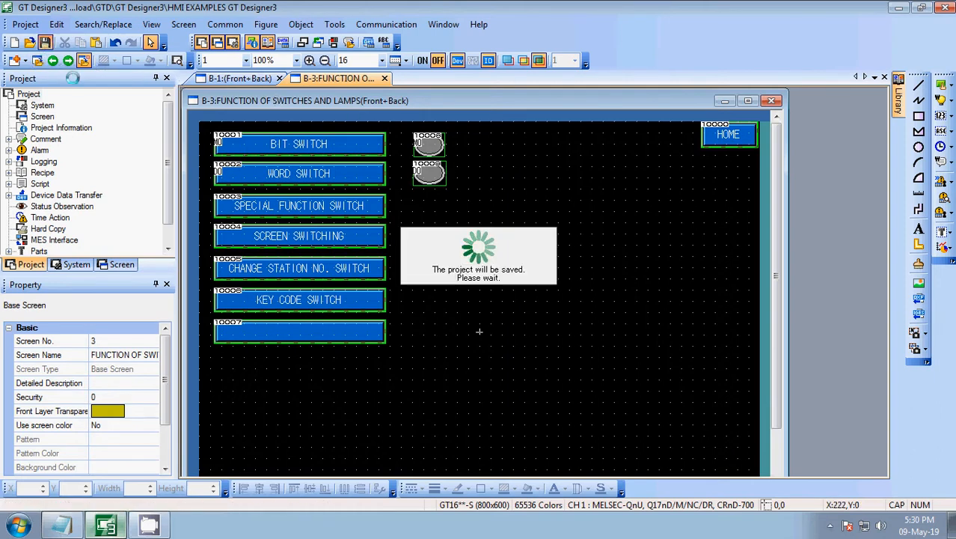
click(240, 79)
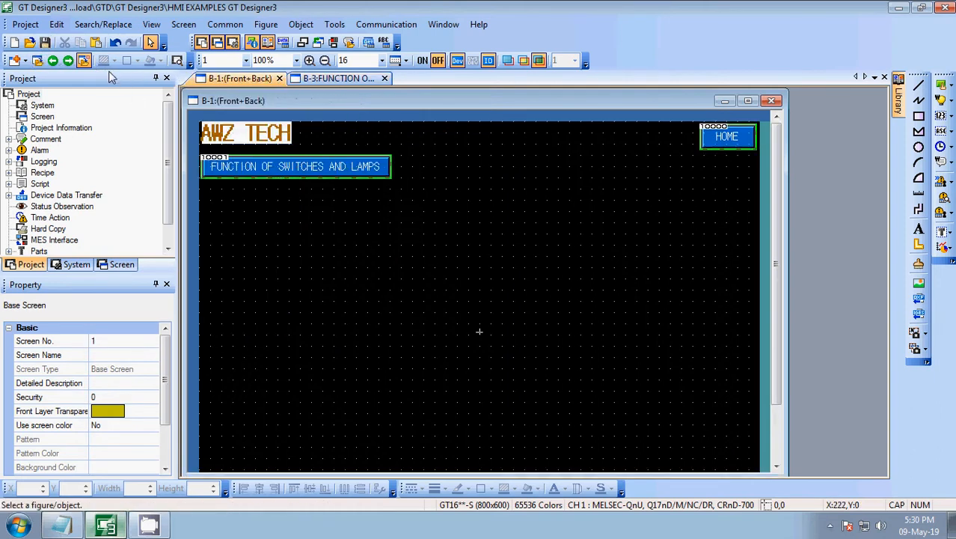
click(45, 42)
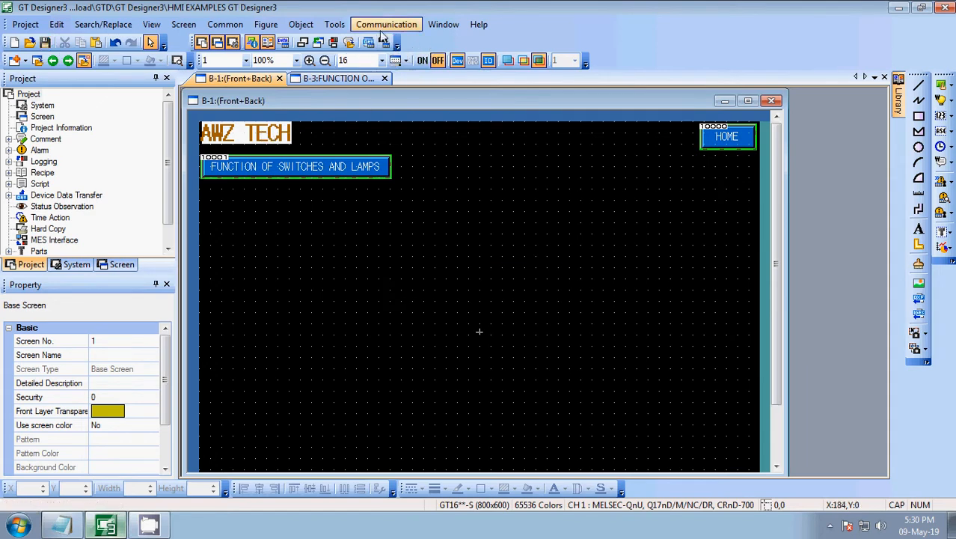
Activate the simulator and agree to forward the Gppdata_QnU project to GX Simulator
click(334, 24)
mouse_move(467, 93)
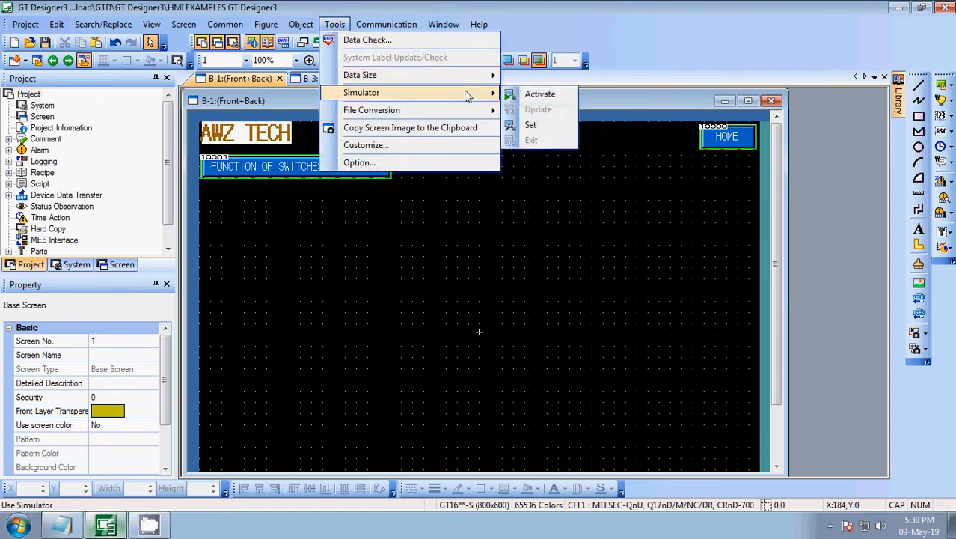
click(532, 93)
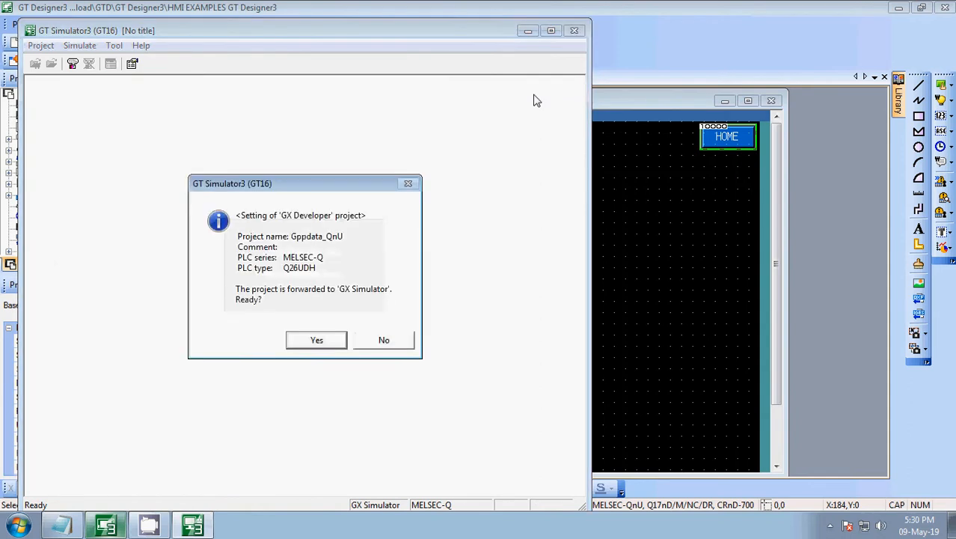
click(316, 338)
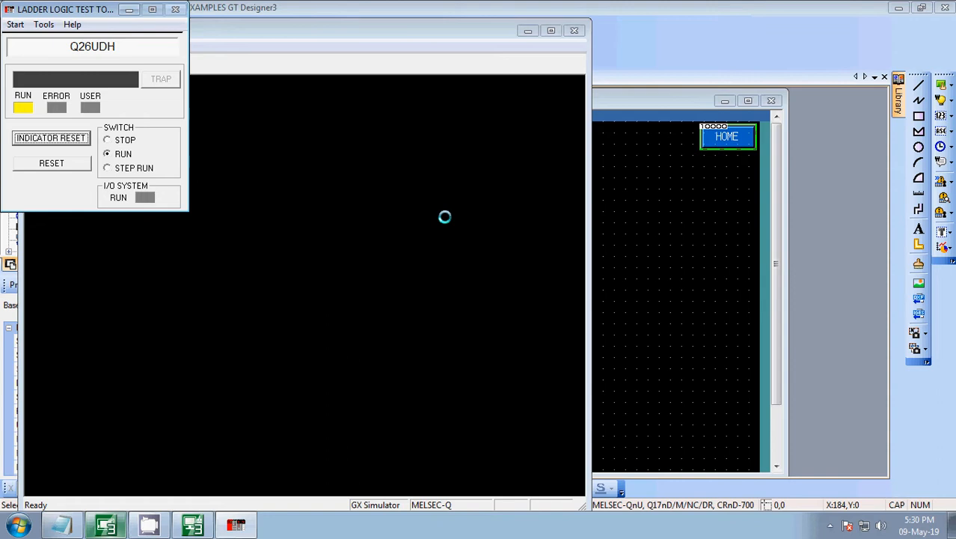
Bring the GT Simulator3 window to the front, move it slightly, and try the HOME switch
click(399, 33)
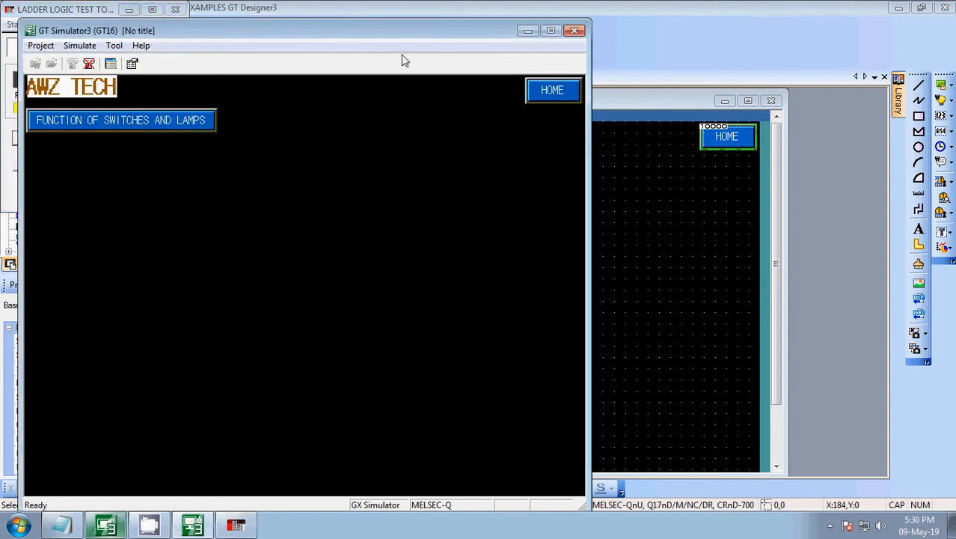
drag(394, 33, 431, 27)
click(585, 93)
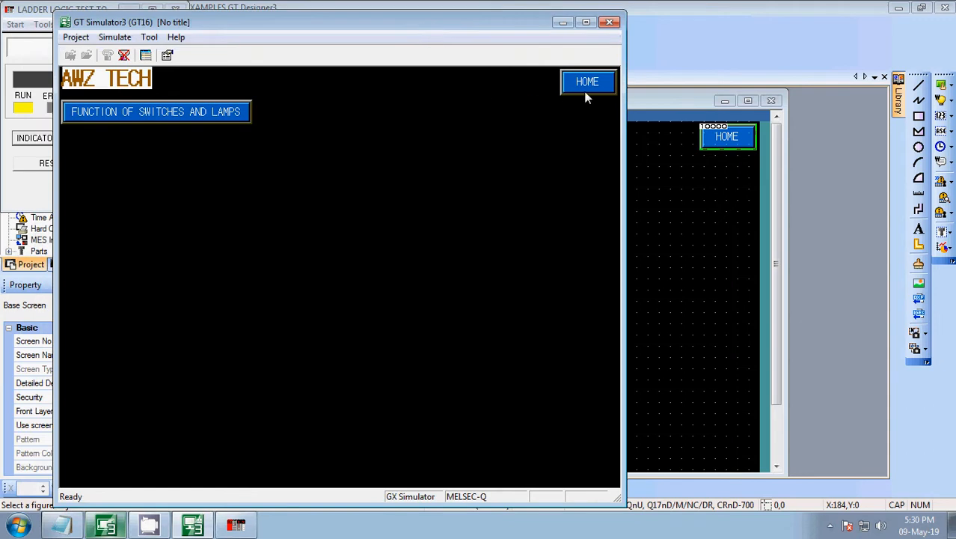
Go to the function of switches and lamps screen in the simulator and try the bit and word switches with their lamps
click(220, 116)
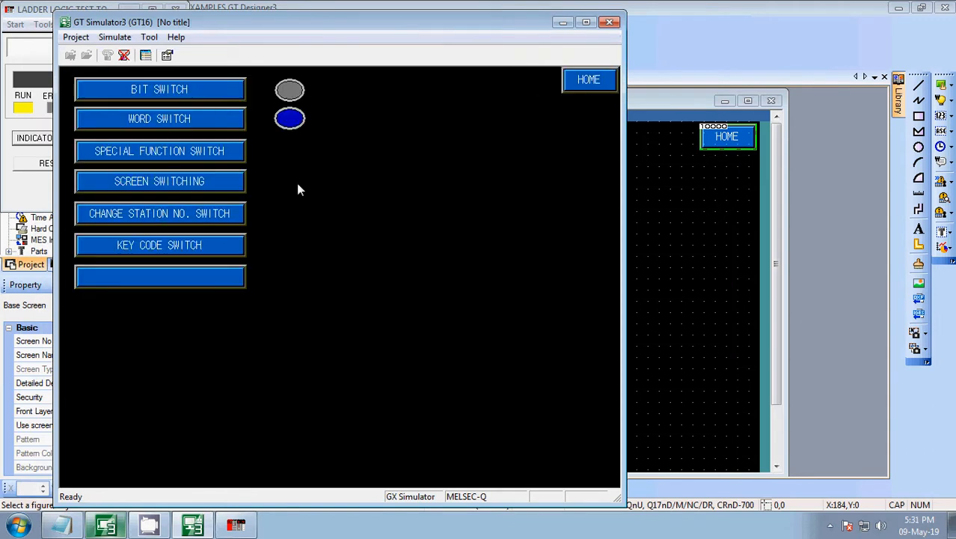
click(177, 95)
click(176, 93)
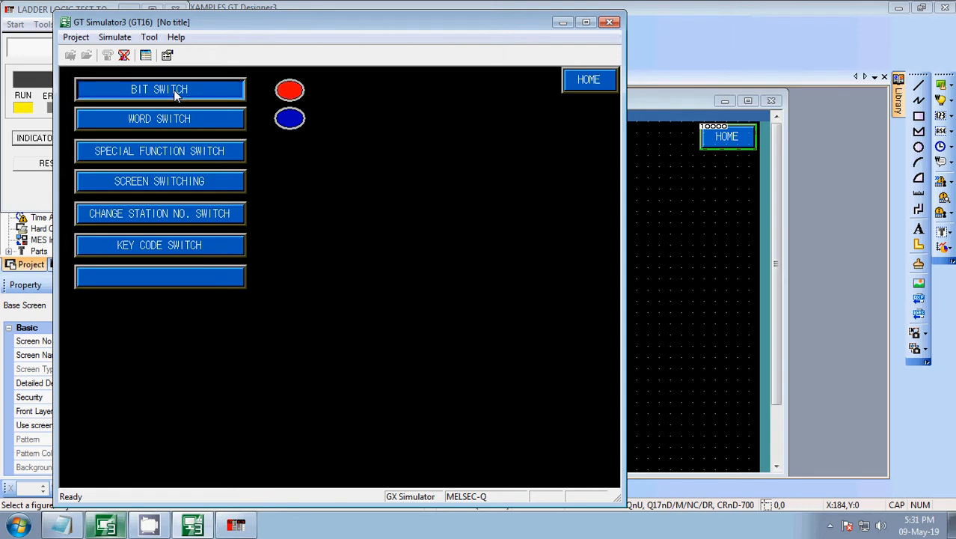
click(171, 115)
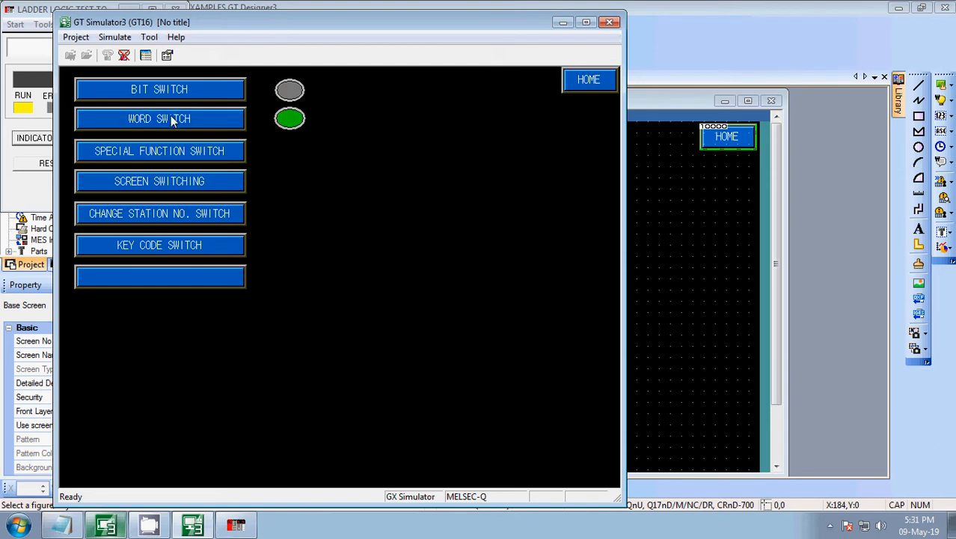
click(171, 115)
Try the special function, screen switching, station number and key code switches in the simulator, dismissing the messages
click(189, 149)
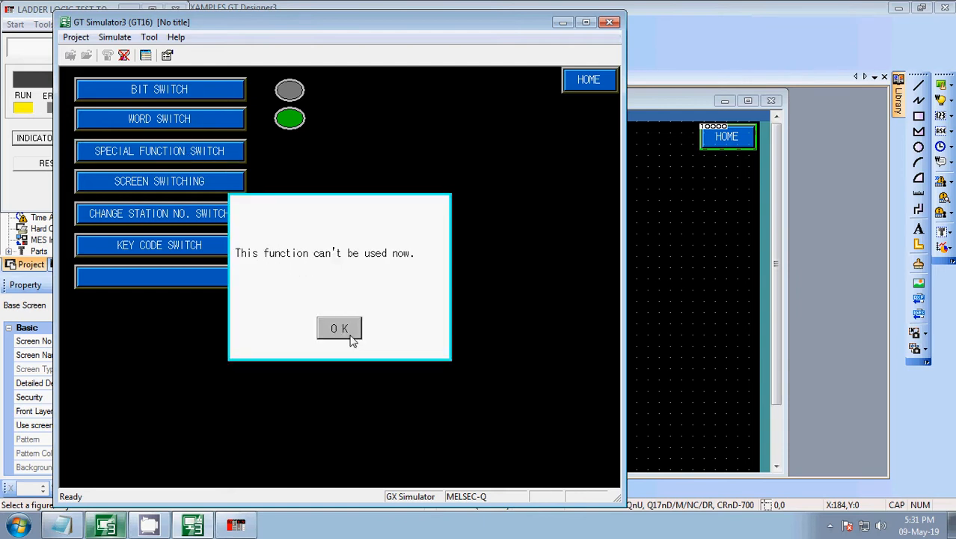
click(350, 336)
click(191, 185)
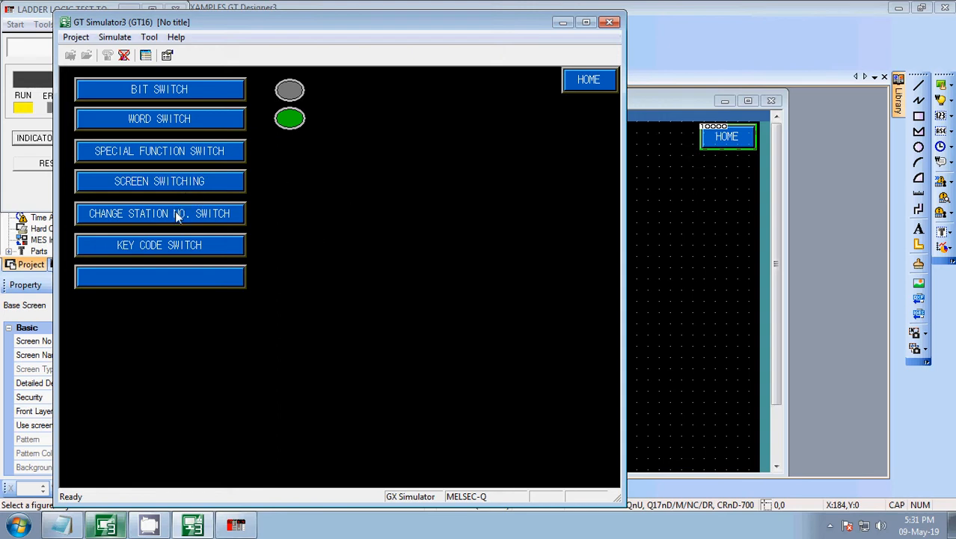
click(177, 215)
click(171, 254)
click(170, 153)
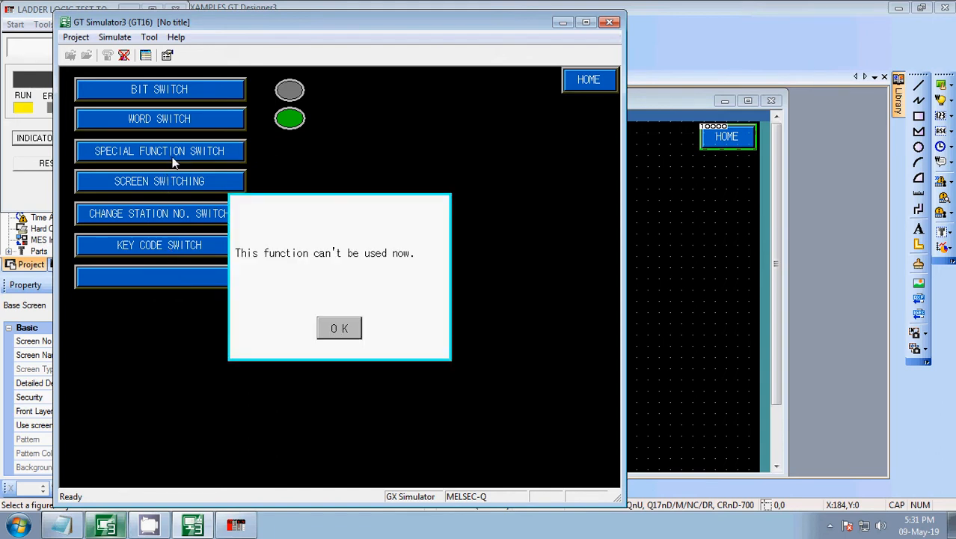
click(350, 328)
Return to GT Designer3 and set the SCREEN SWITCHING switch on base screen 3 to go to fixed base screen 1
click(698, 207)
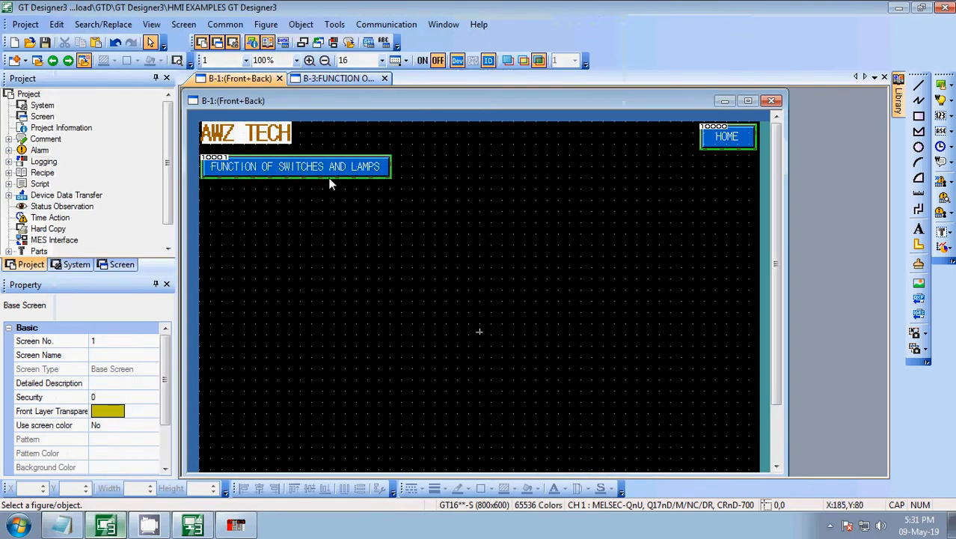
click(337, 78)
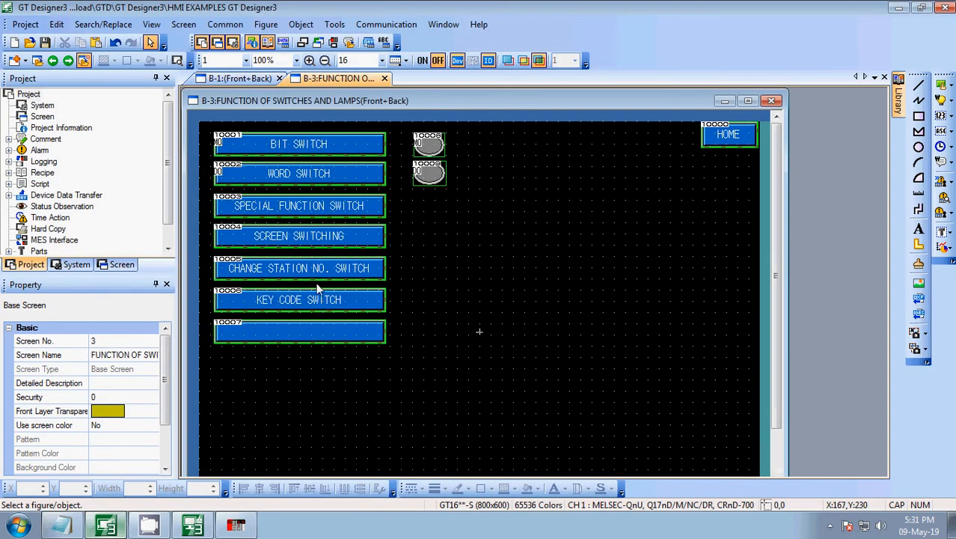
double_click(292, 238)
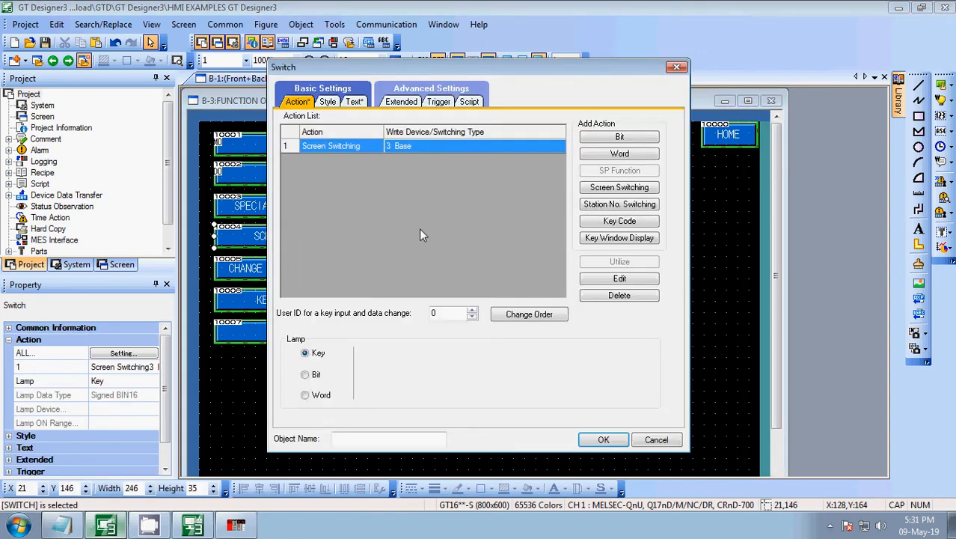
double_click(428, 148)
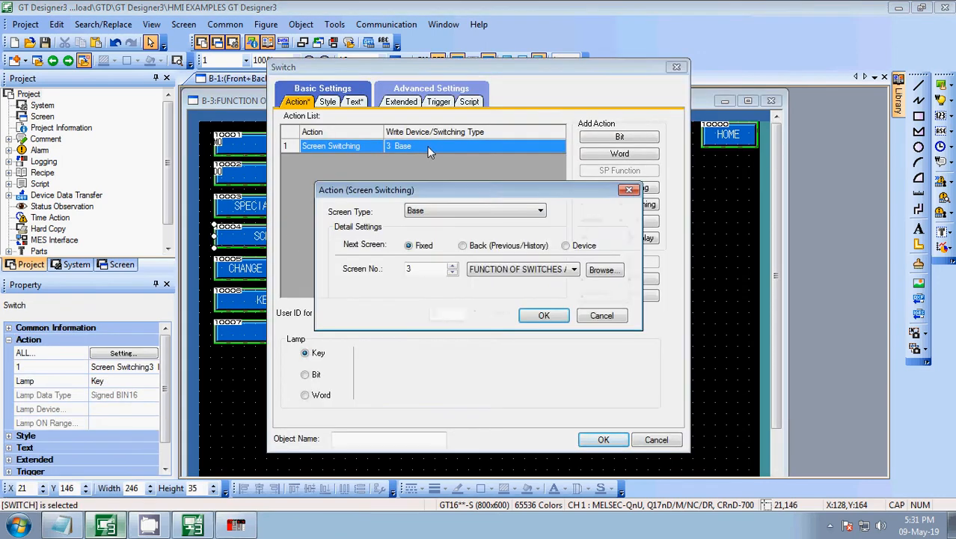
click(448, 211)
click(417, 218)
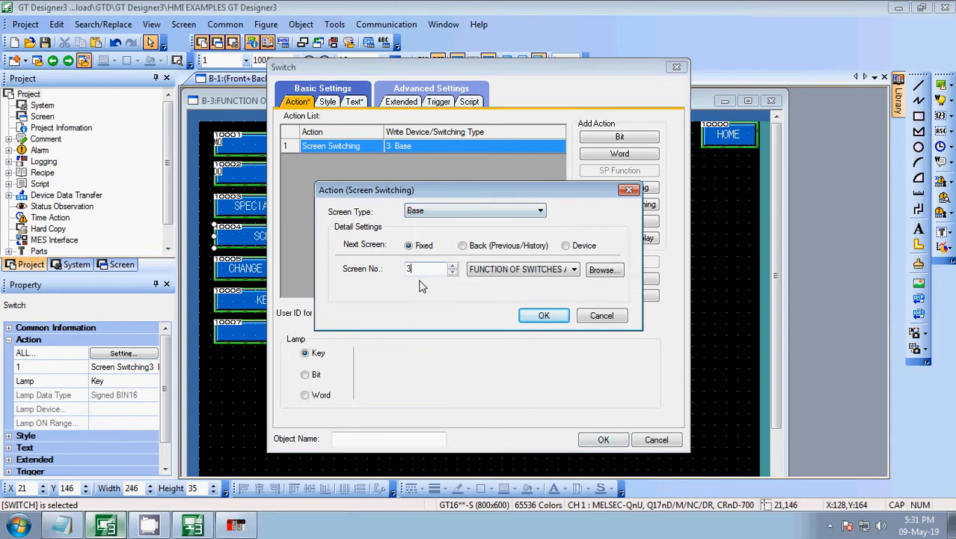
click(452, 265)
click(452, 272)
click(452, 272)
click(452, 272)
click(539, 322)
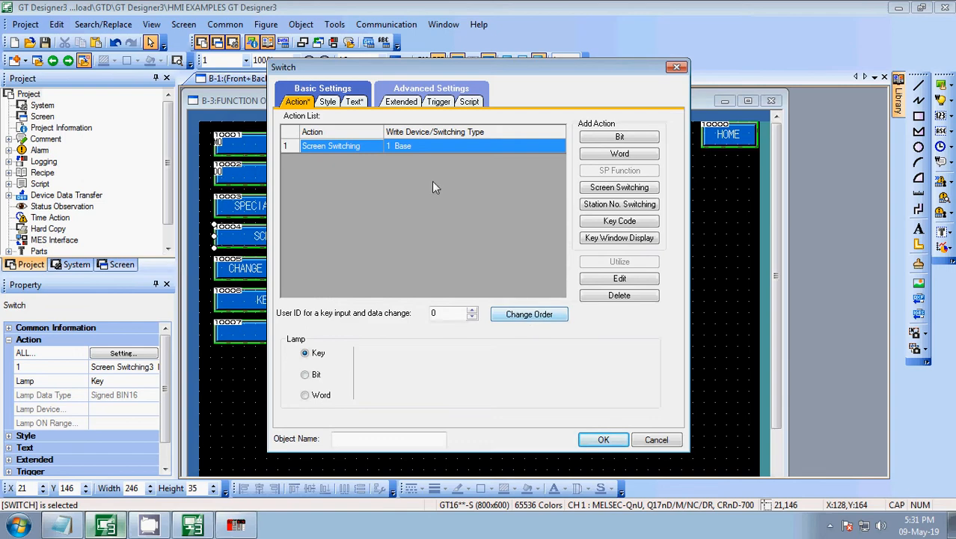
Recheck the destination number of the screen switching action, keep it at 1, and apply the switch settings
double_click(359, 146)
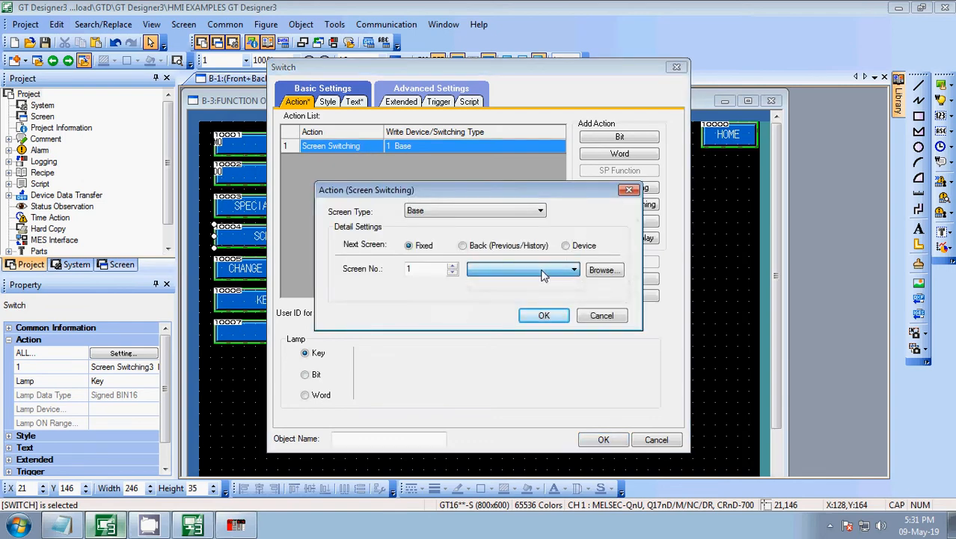
click(452, 266)
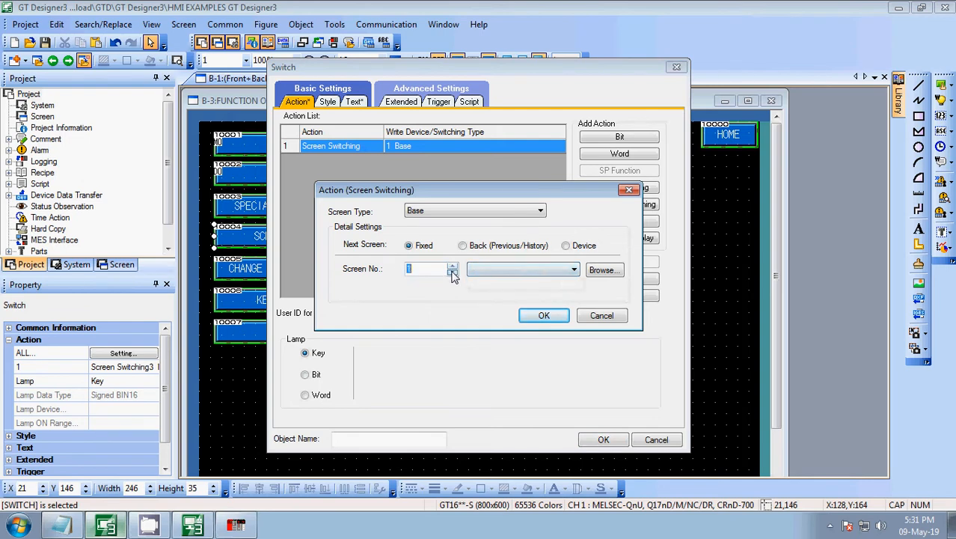
click(599, 442)
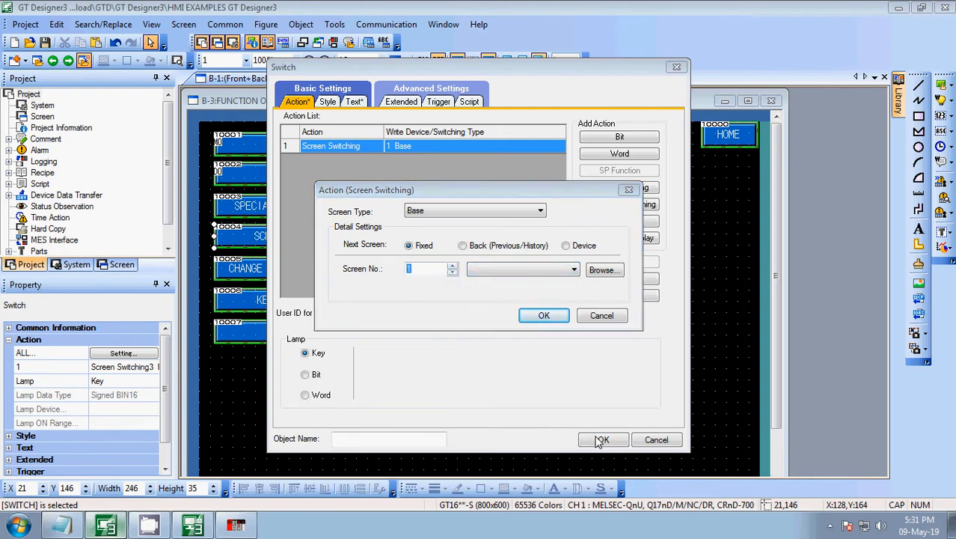
click(544, 315)
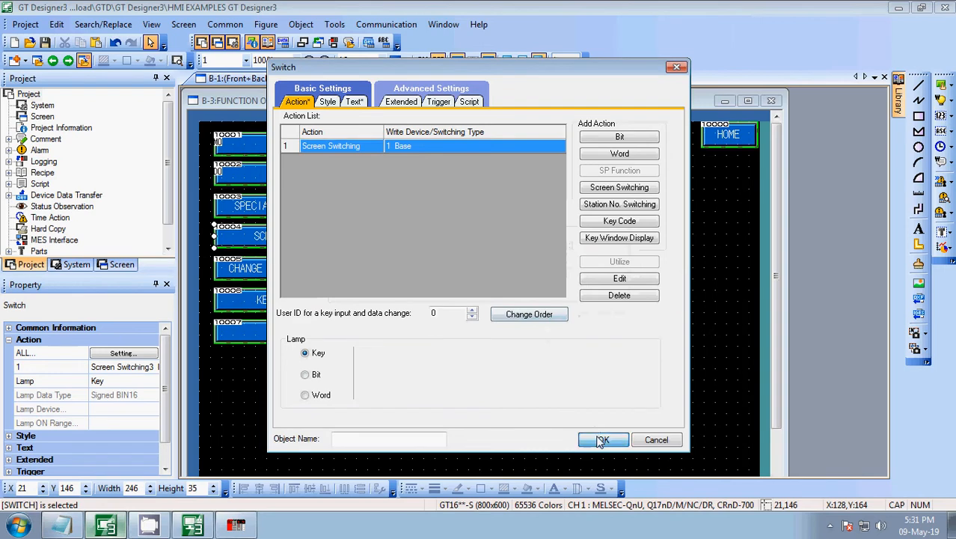
click(603, 440)
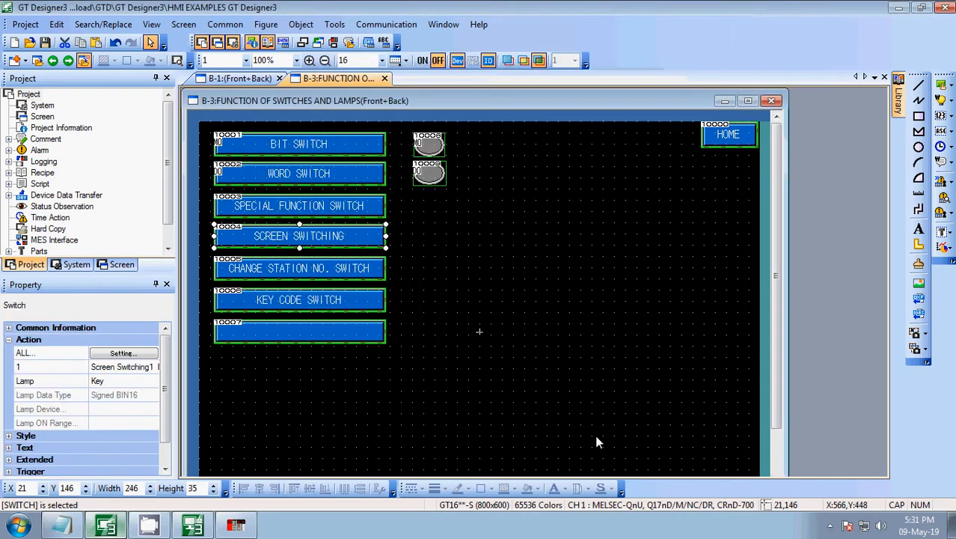
Change the SPECIAL FUNCTION SWITCH action to Utility and apply the switch settings
double_click(294, 211)
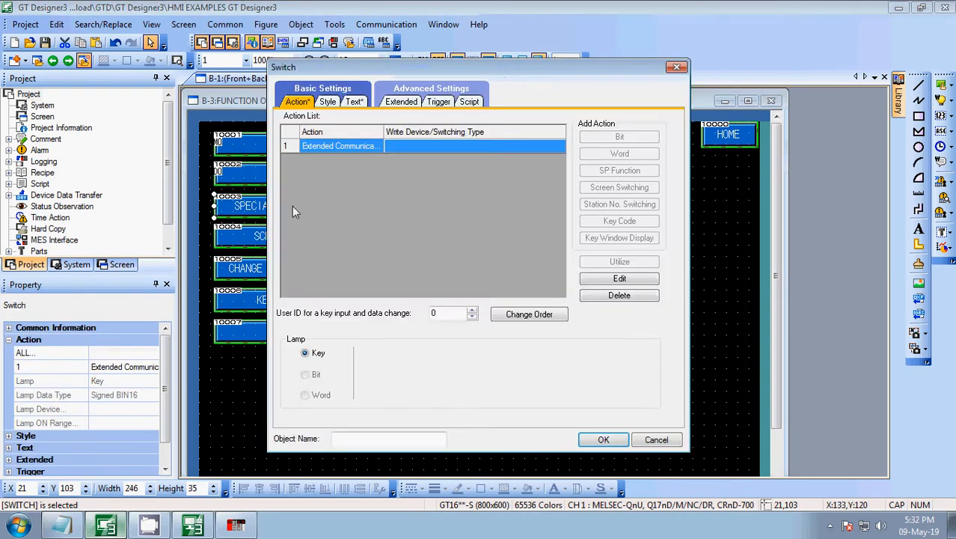
double_click(405, 146)
click(473, 253)
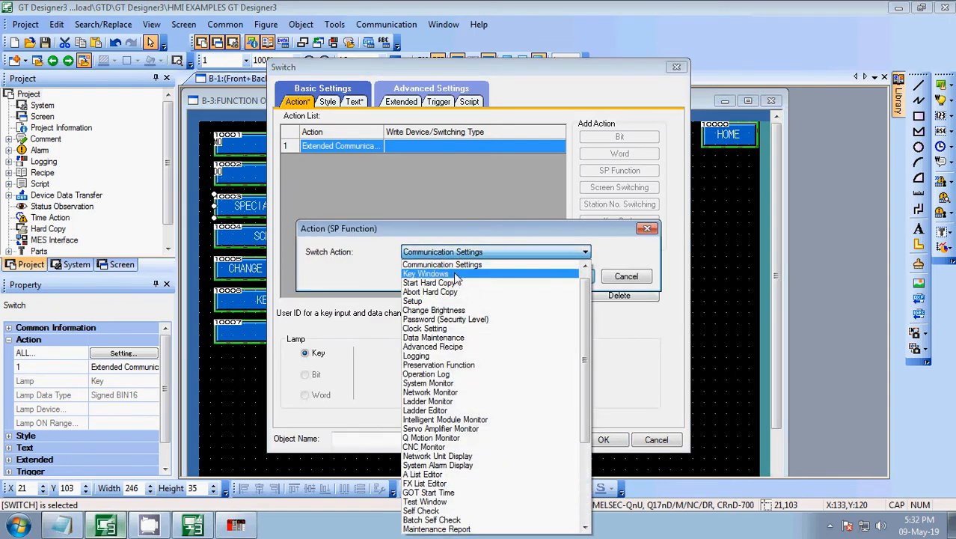
scroll(455, 271, up, 1)
click(453, 265)
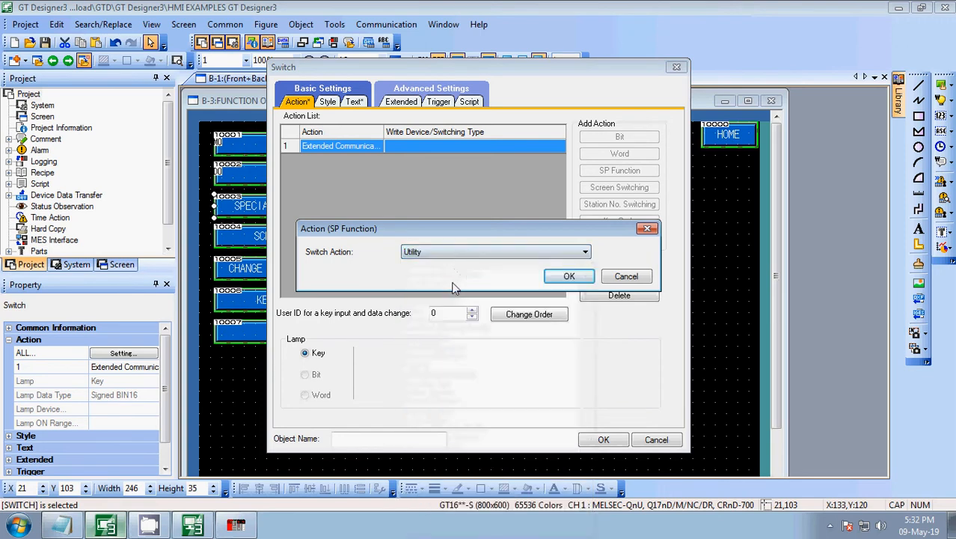
click(568, 277)
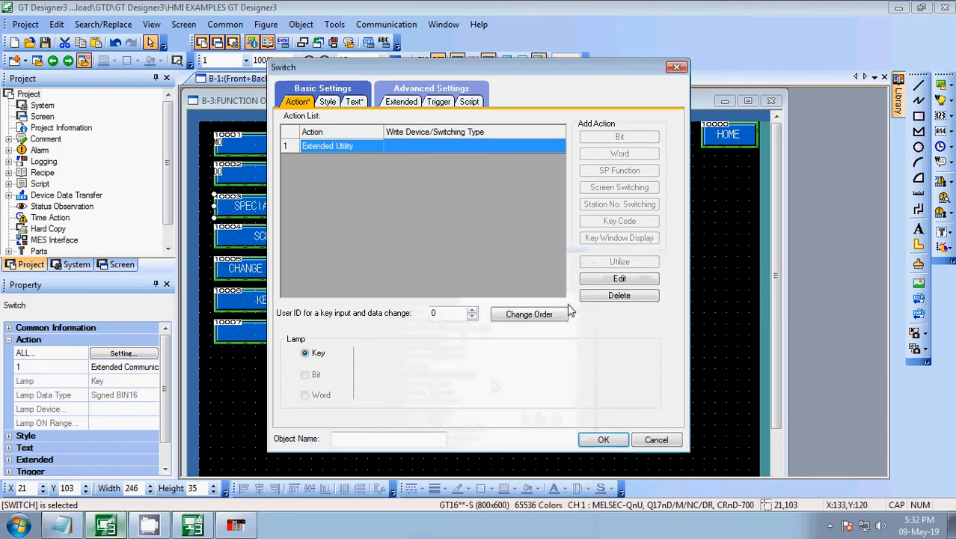
click(603, 440)
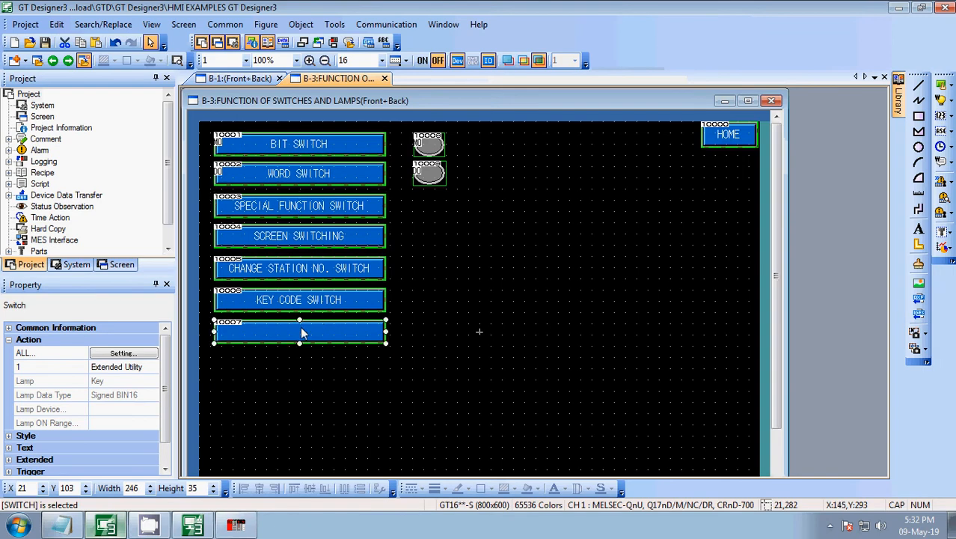
Label the blank seventh switch "KEY WINDOW SWITCH", apply the settings, and deselect it
double_click(300, 326)
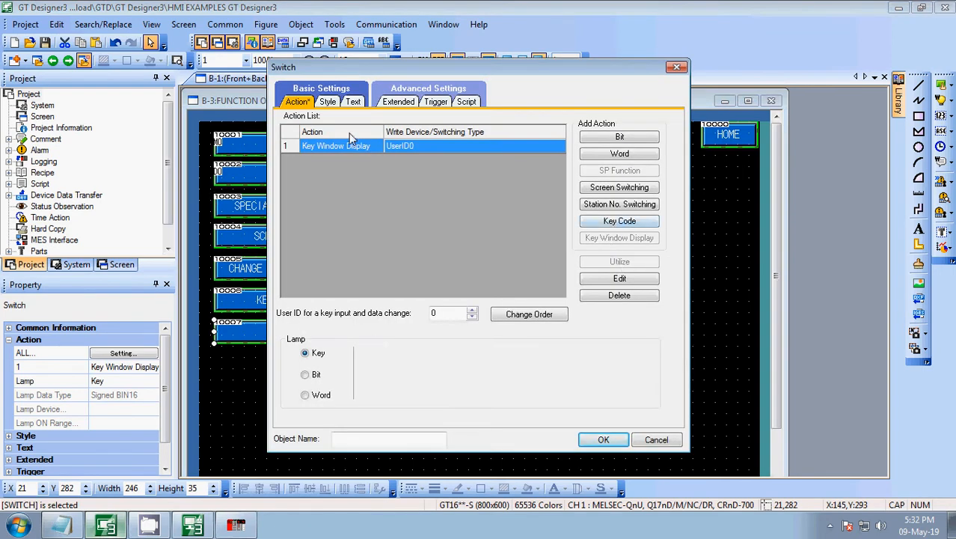
click(396, 102)
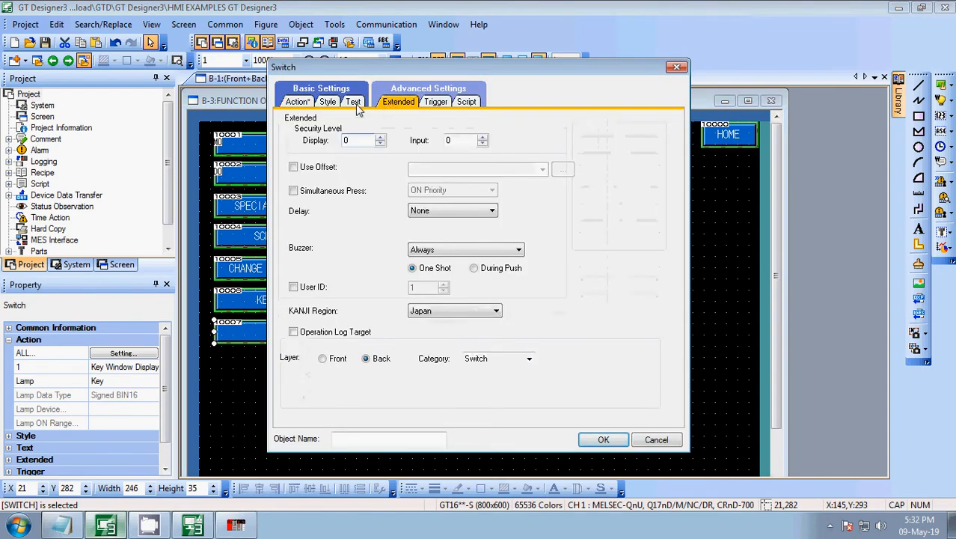
click(353, 101)
click(528, 303)
text(K)
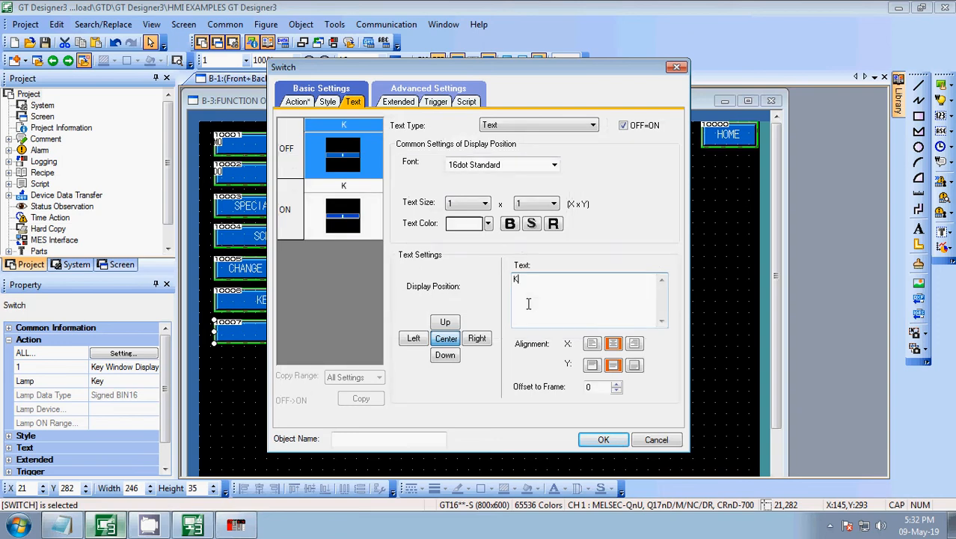
text(EY WIND)
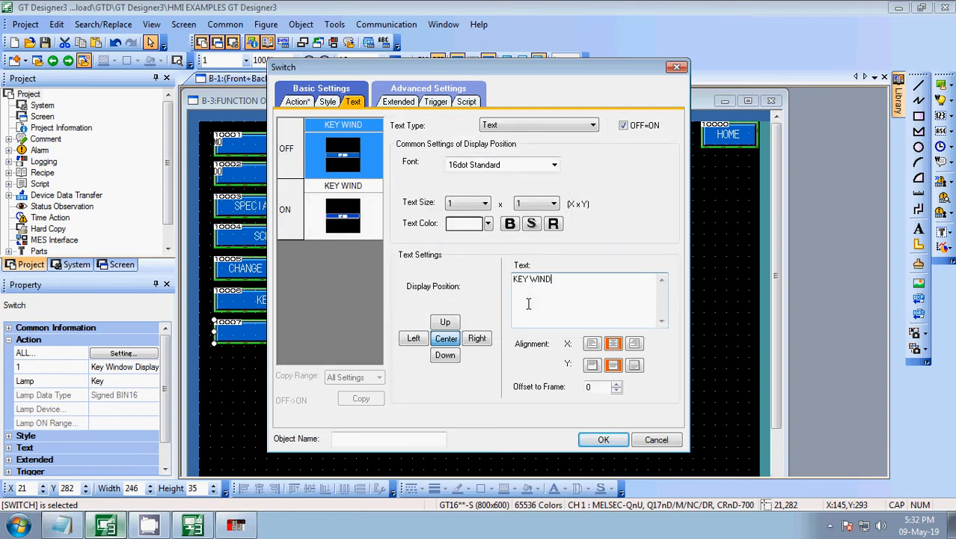
text(OW SWITCH)
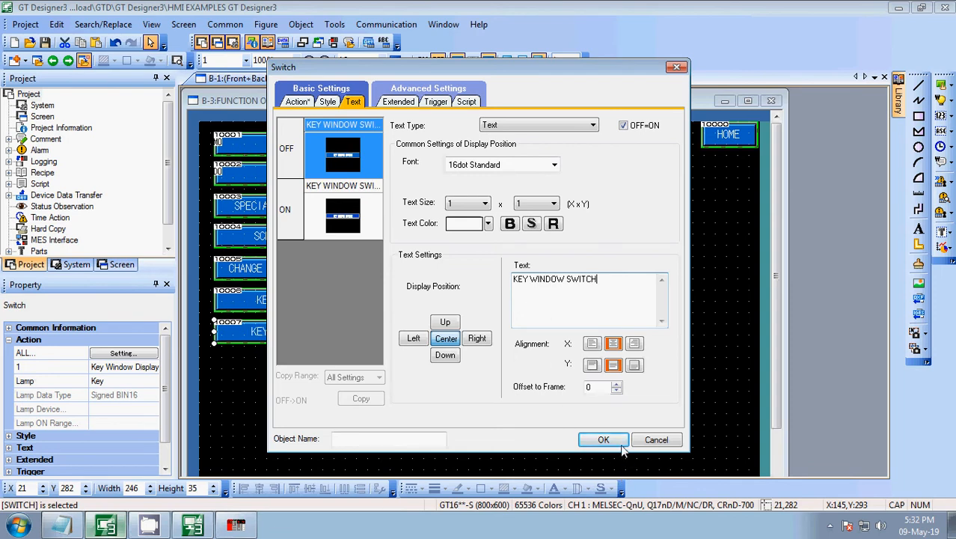
click(621, 443)
click(536, 283)
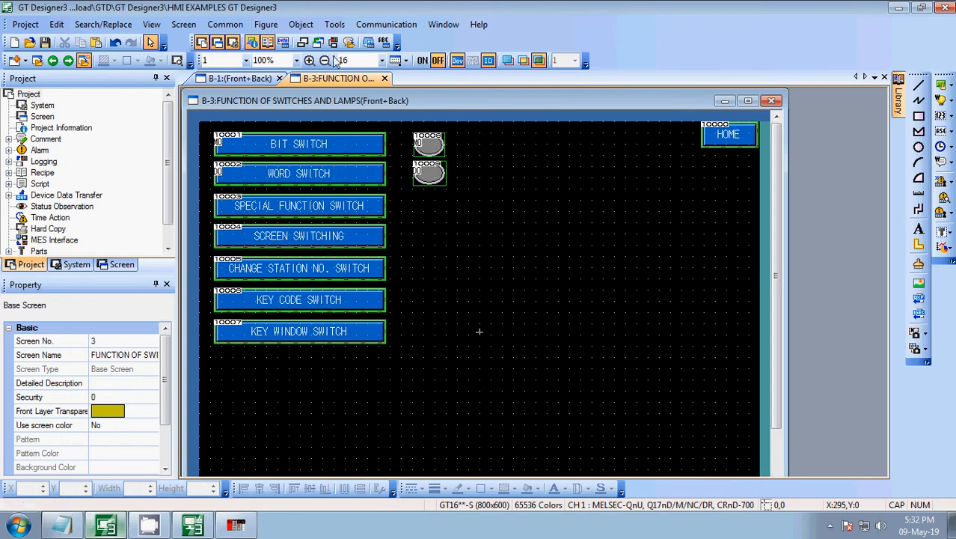
Update the running simulator with the modified project
click(344, 28)
mouse_move(452, 92)
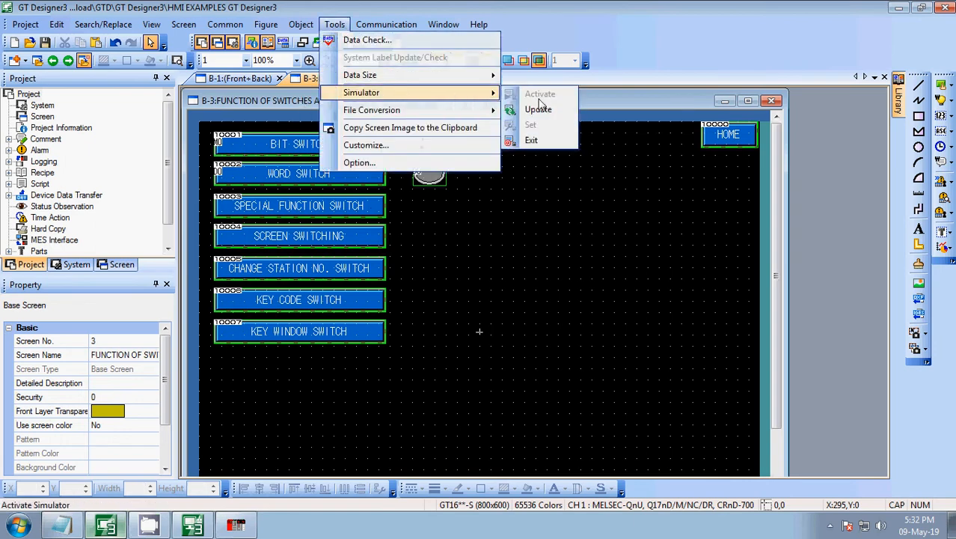
click(536, 112)
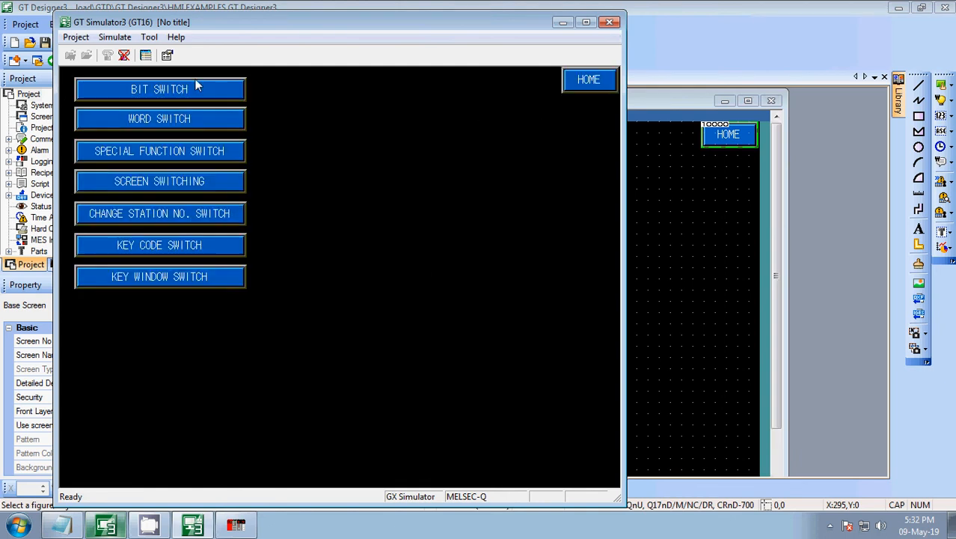
Retest the bit and word switches in GT Simulator3, then open the GOT utility with the special function switch and close it
click(176, 88)
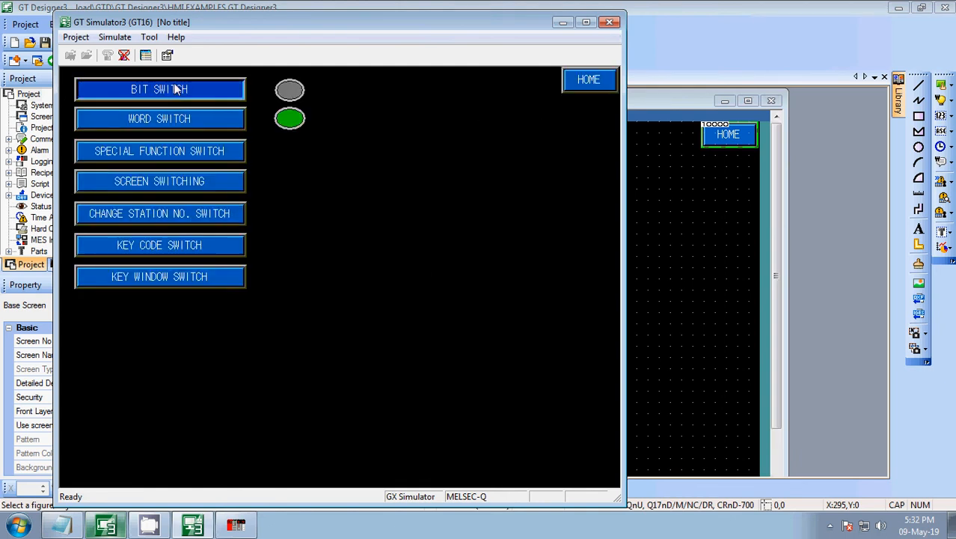
click(176, 88)
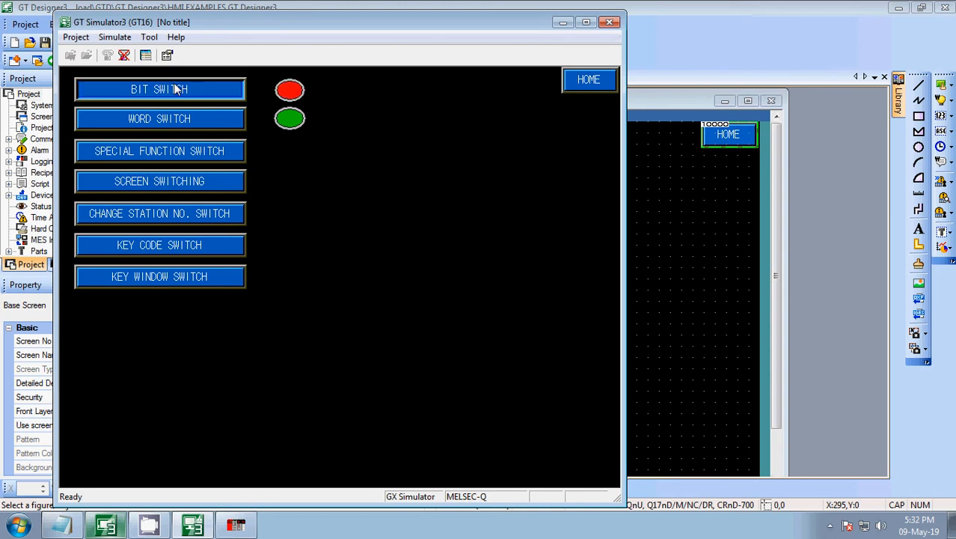
click(177, 89)
click(161, 120)
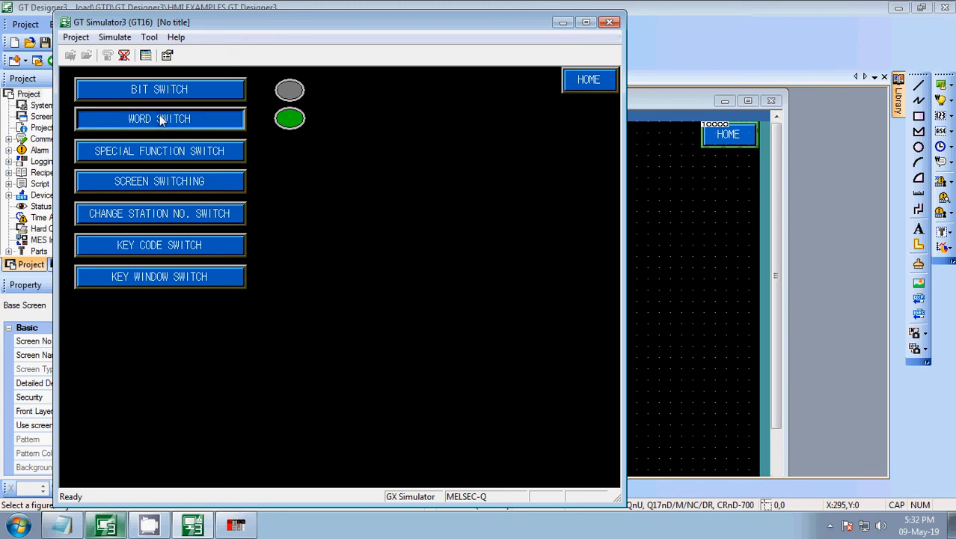
click(160, 120)
click(172, 155)
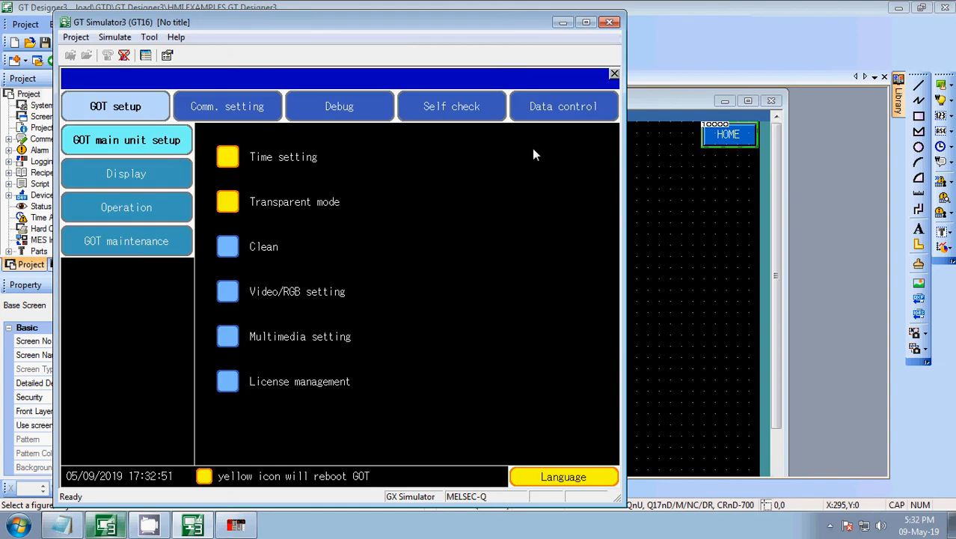
click(614, 76)
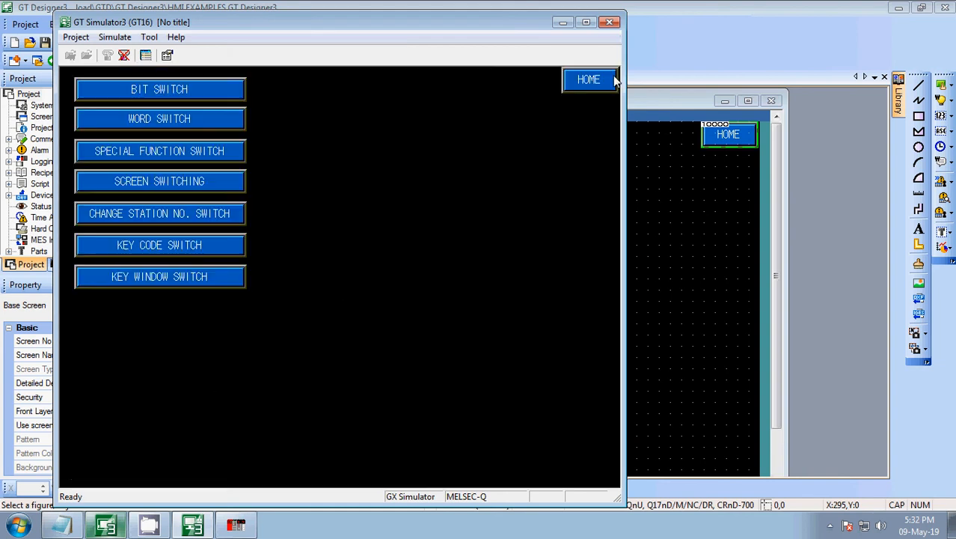
Test the SCREEN SWITCHING switch, return through FUNCTION OF SWITCHES AND LAMPS, and try the station number and key code switches
click(177, 185)
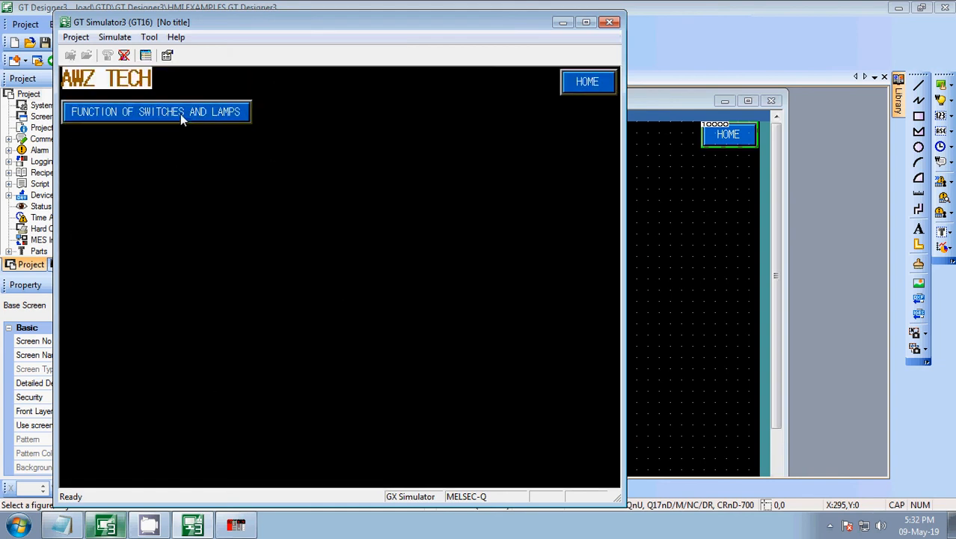
click(180, 114)
click(169, 217)
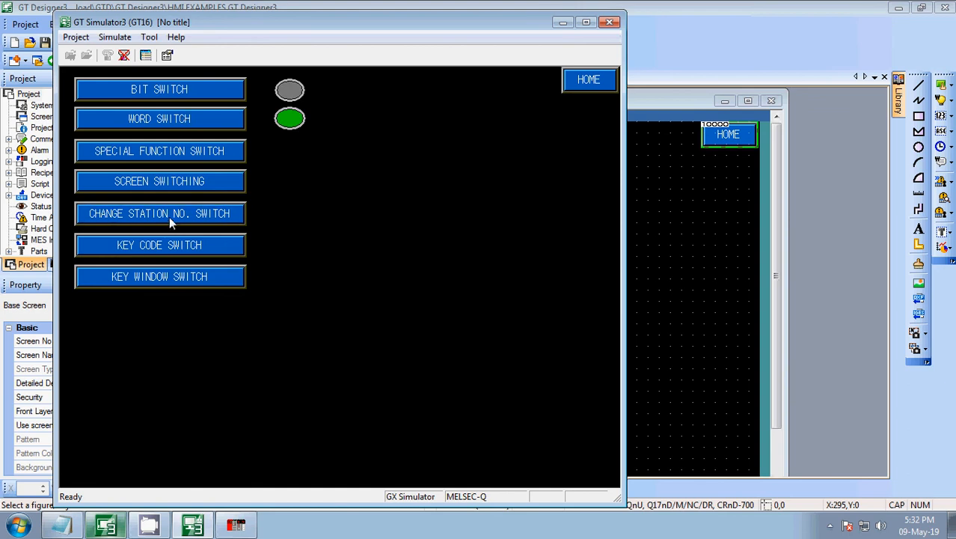
click(157, 243)
Switch to the Notepad notes and review the key window display, key code, and change station number switch descriptions
click(69, 525)
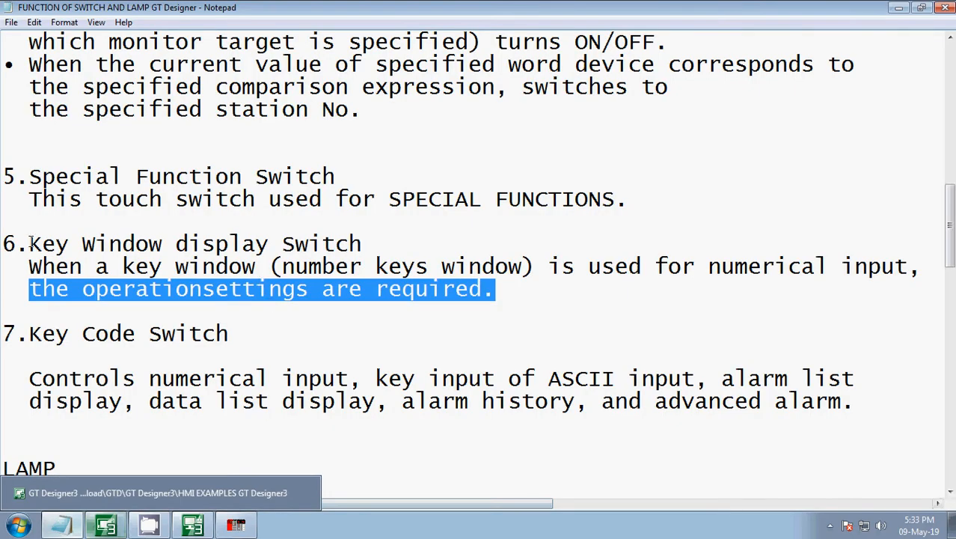
drag(28, 243, 288, 320)
click(45, 334)
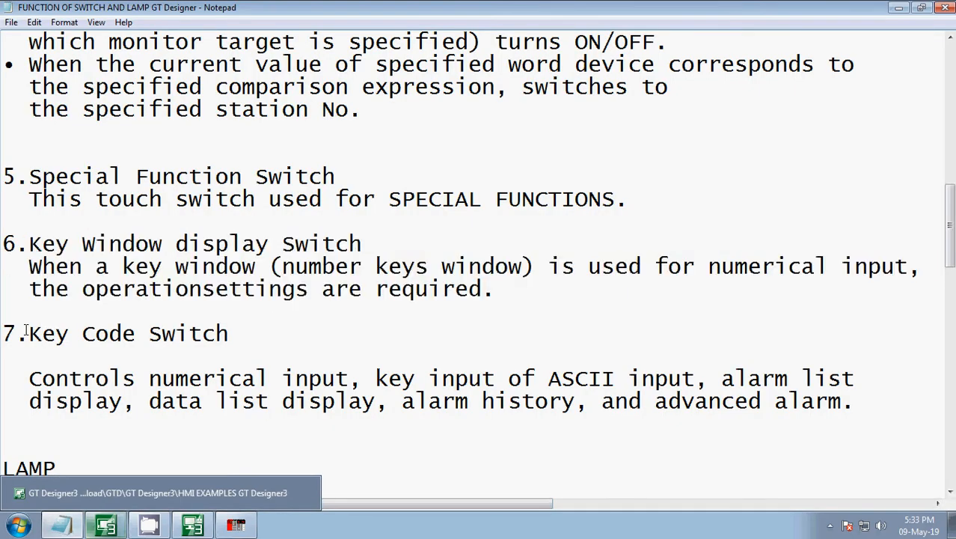
drag(27, 332, 515, 434)
click(514, 433)
scroll(514, 434, up, 3)
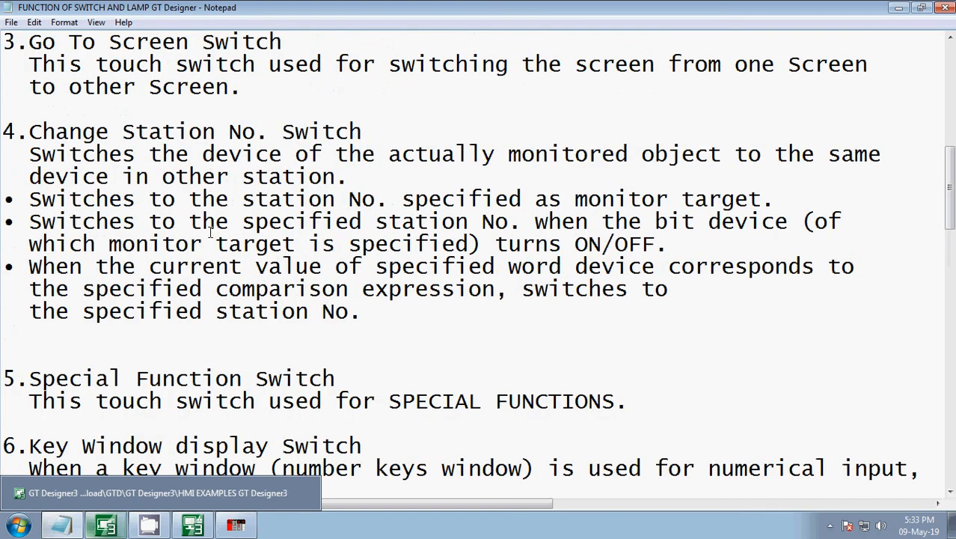
drag(6, 131, 361, 312)
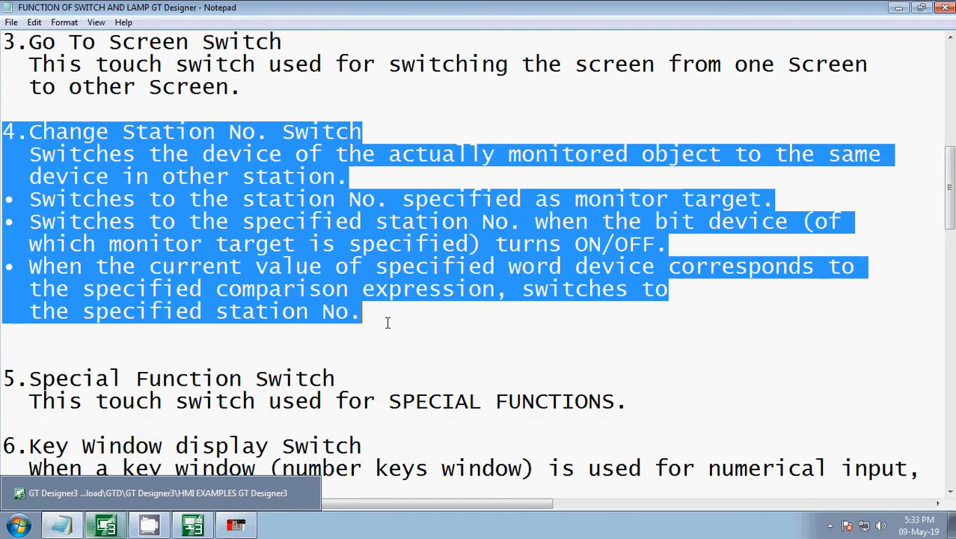
Go through the rest of the notes past the lamp list and highlight the closing remarks at the end
scroll(389, 323, down, 4)
scroll(389, 324, down, 10)
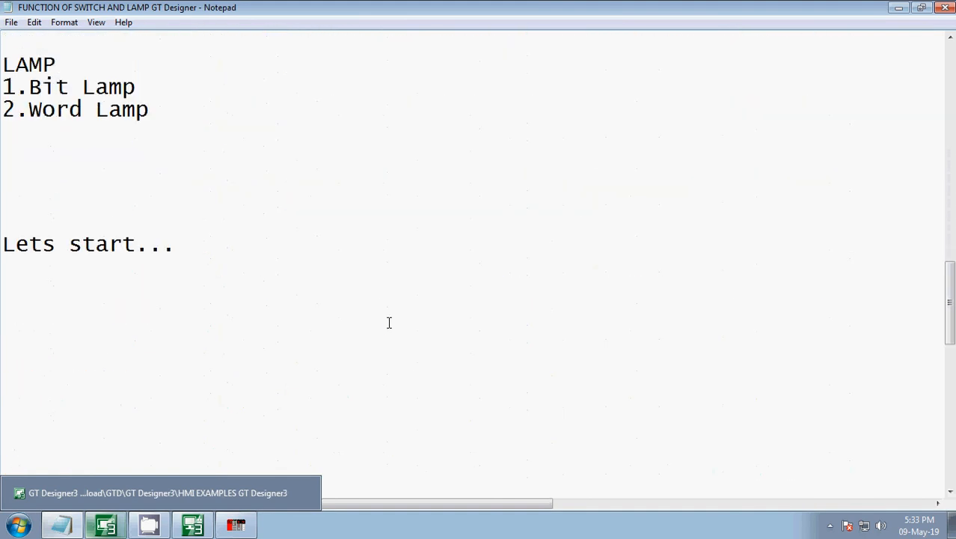
scroll(351, 295, down, 2)
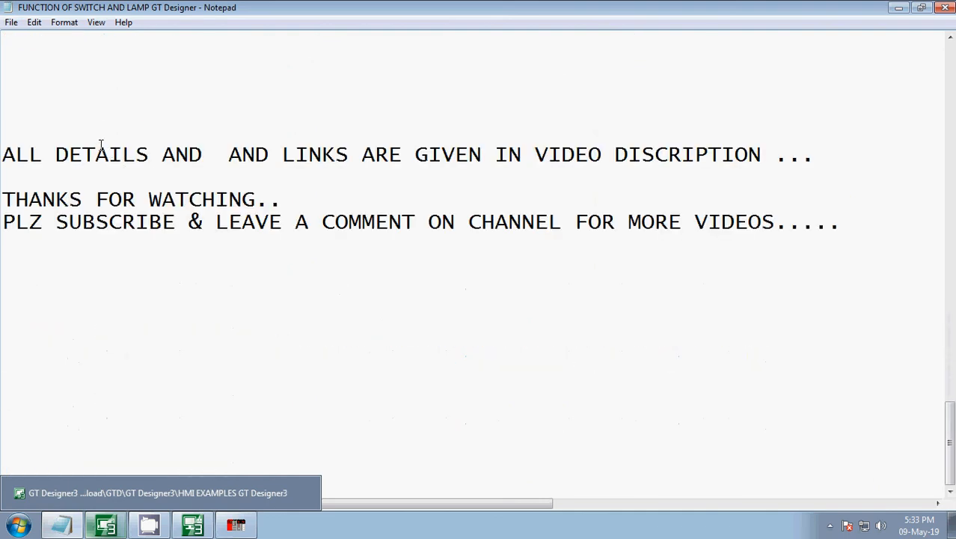
drag(7, 162, 851, 289)
click(805, 288)
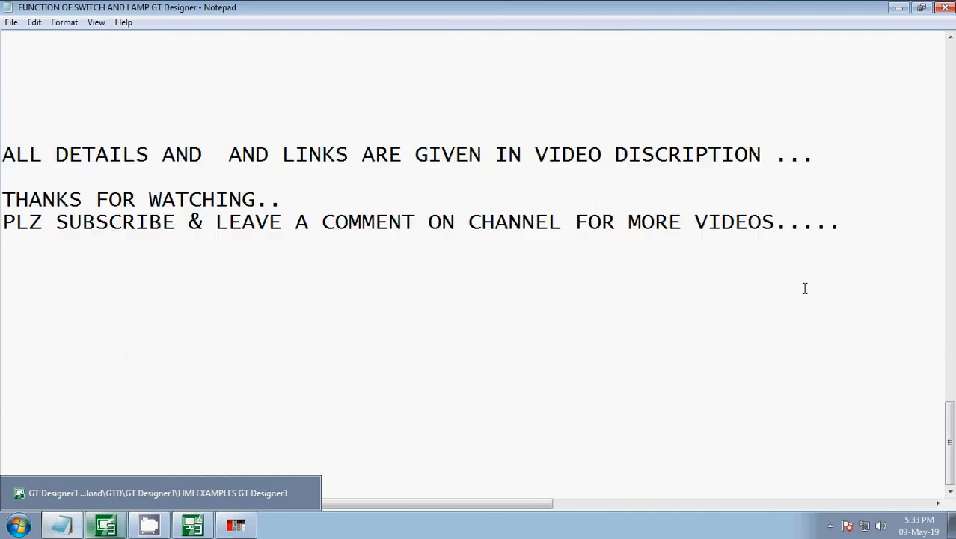